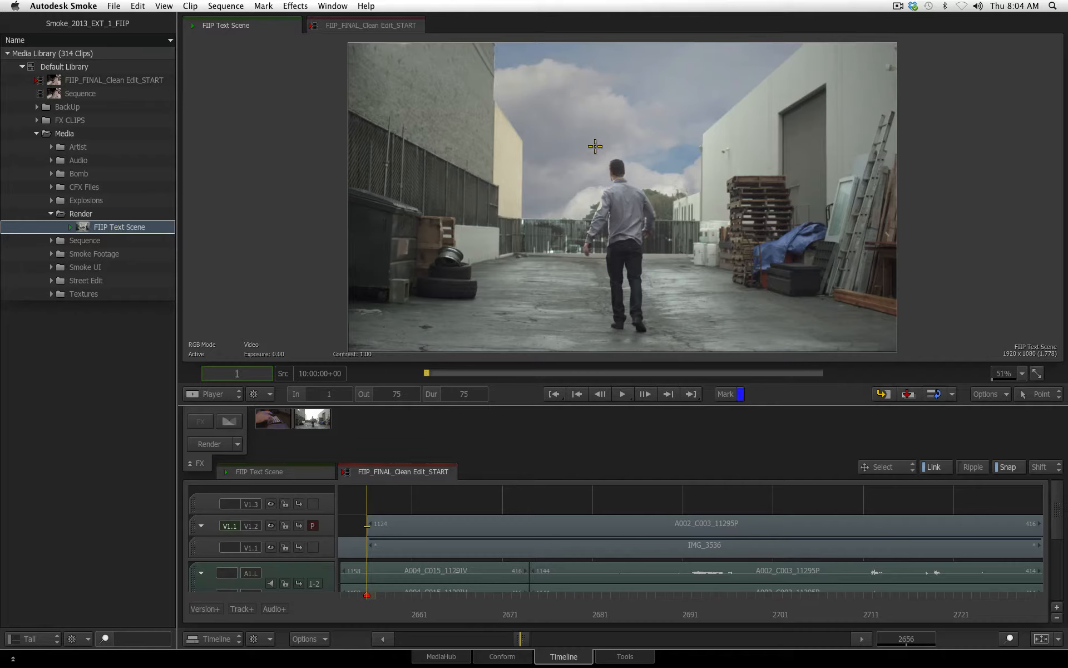
Step: Play and scrub through the finished FIIP Text Scene clip, ending back on its first frame
click(625, 394)
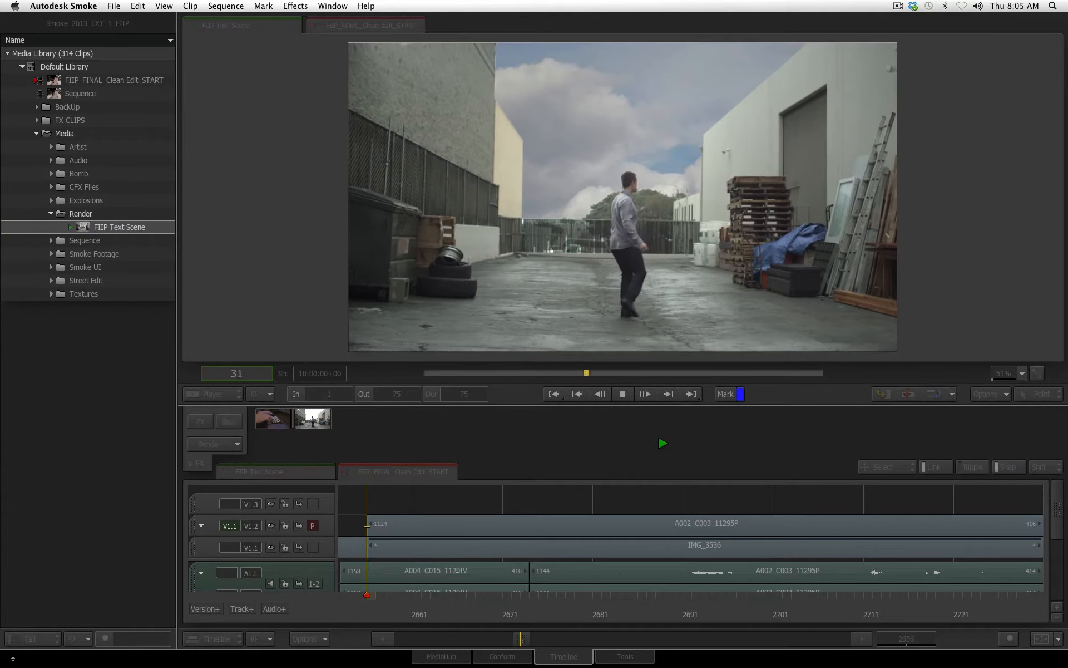
mouse_move(814, 374)
mouse_down()
mouse_move(463, 366)
mouse_move(662, 337)
mouse_move(551, 345)
mouse_move(640, 331)
mouse_up()
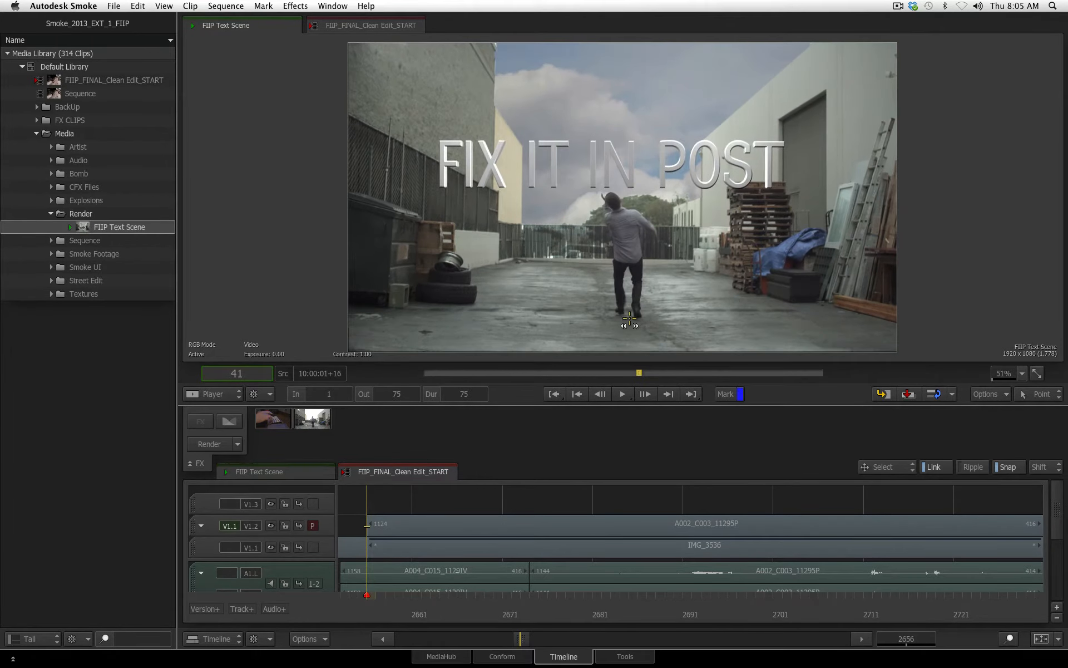
mouse_move(633, 373)
mouse_down()
mouse_move(662, 380)
mouse_move(404, 381)
mouse_up()
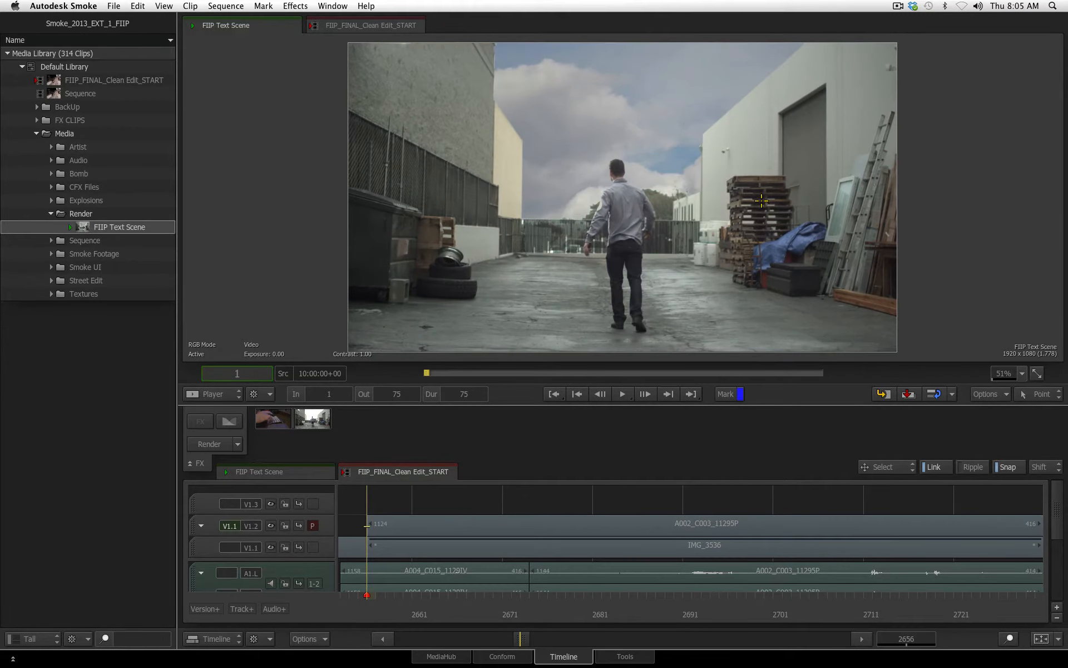
Step: Examine the sky layer and the alley layer of FIIP_FINAL_Clean Edit_START, scrubbing from frame 2656 to 2706 and back
click(375, 610)
mouse_move(378, 606)
mouse_down()
mouse_move(403, 607)
mouse_move(367, 607)
mouse_up()
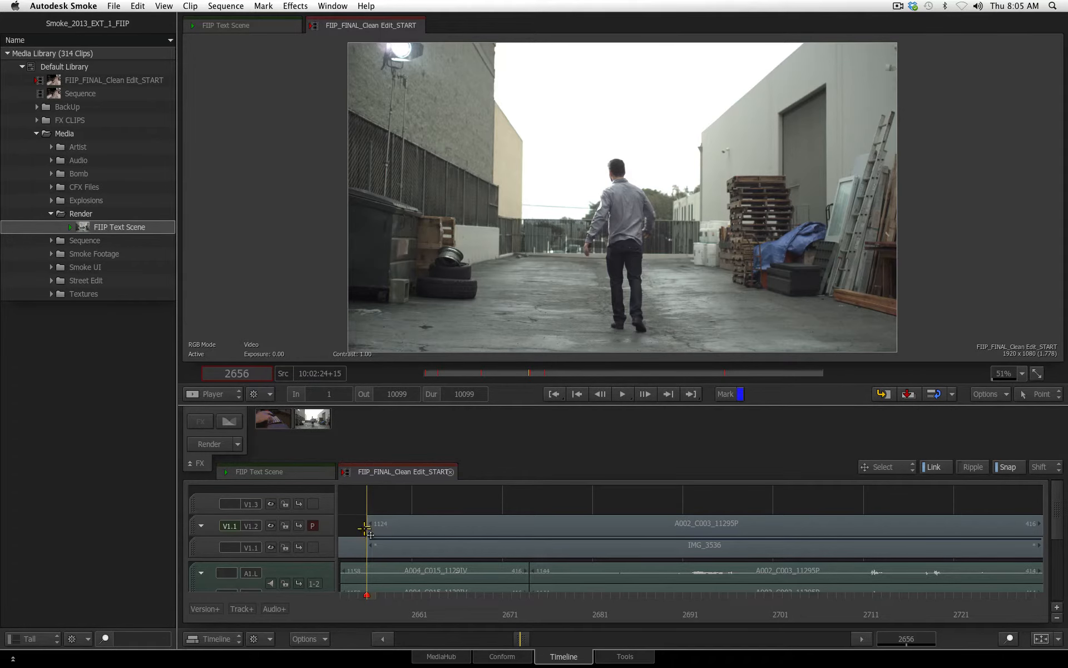
drag(367, 525, 367, 547)
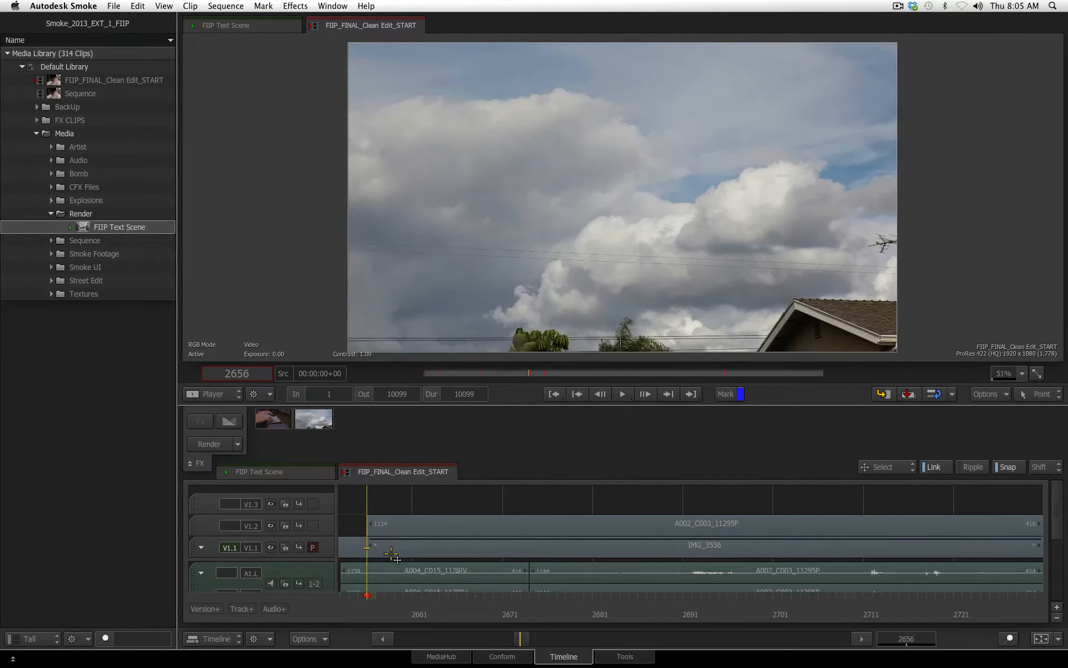
drag(402, 607, 371, 580)
key(Page_Up)
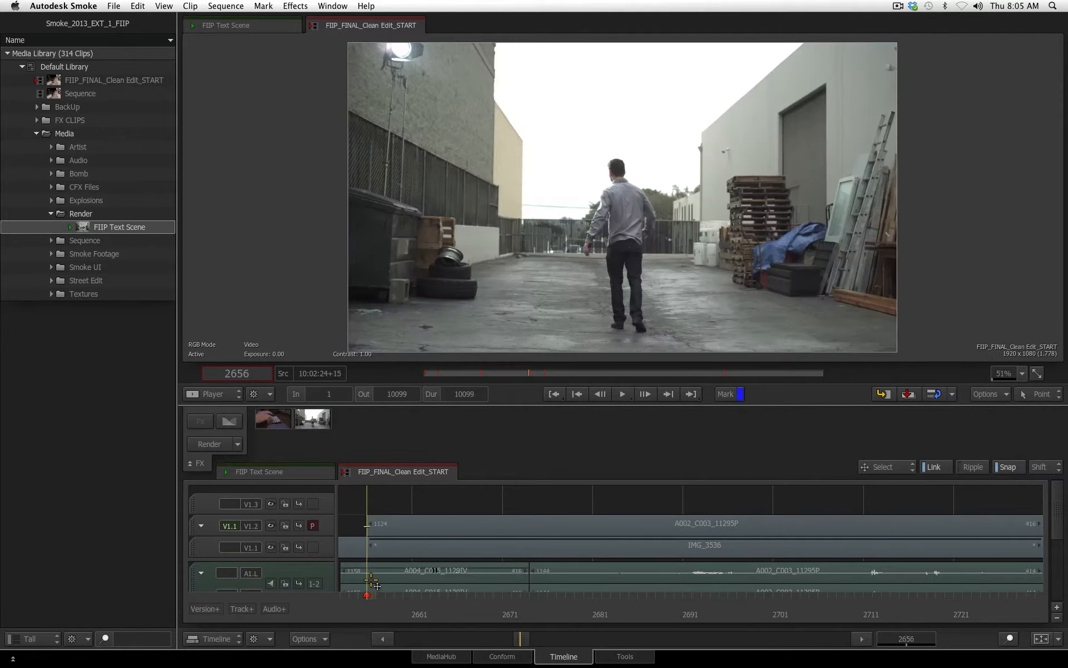
drag(387, 606, 823, 597)
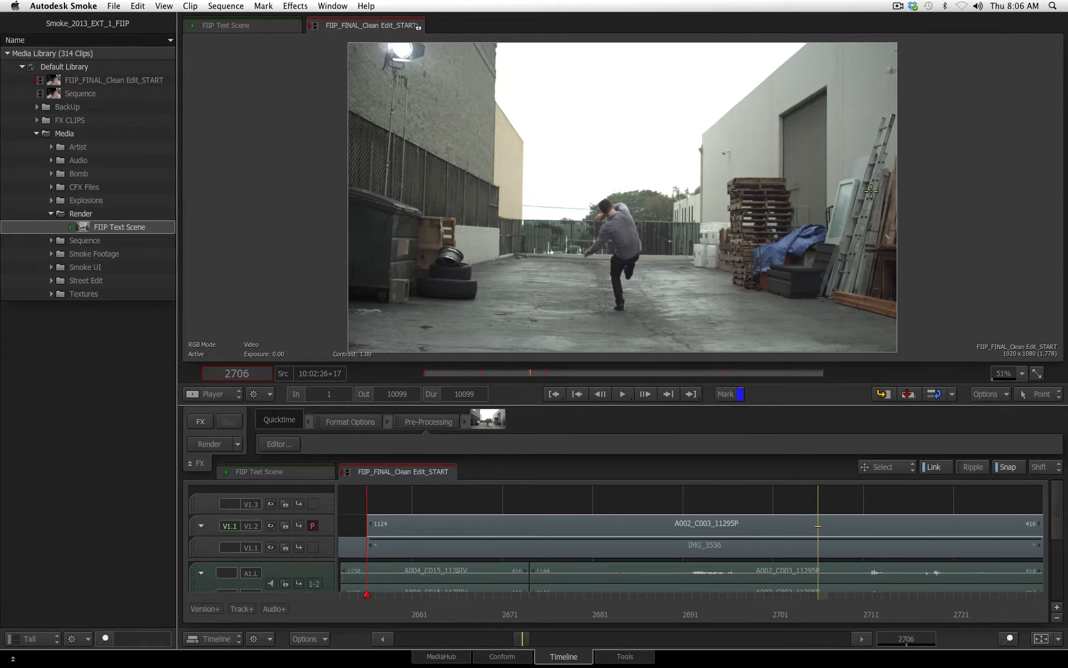
drag(798, 602, 368, 601)
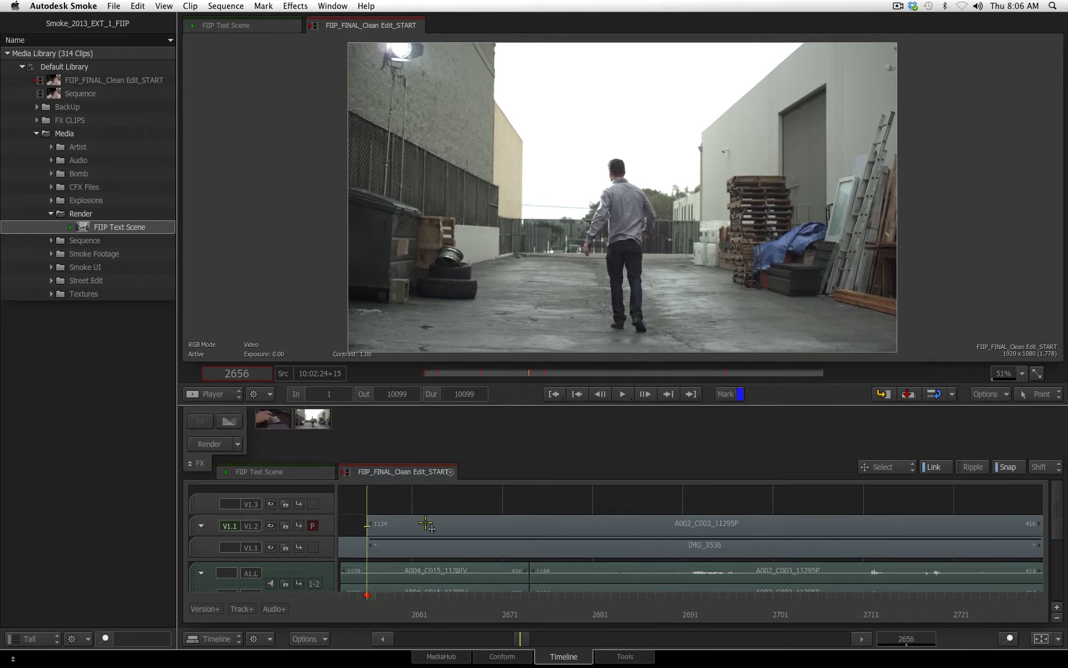
Step: Create a ConnectFX setup from the A002_C003_11295P and IMG_3536 clips at frame 2656, and hide the media library
click(455, 536)
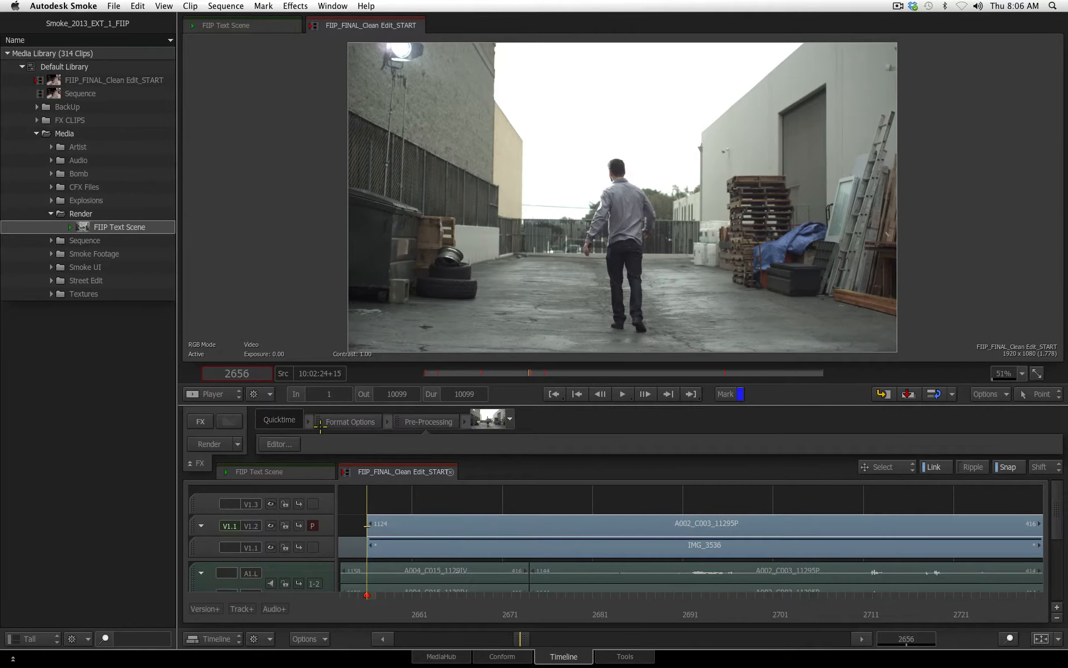
click(198, 422)
click(281, 432)
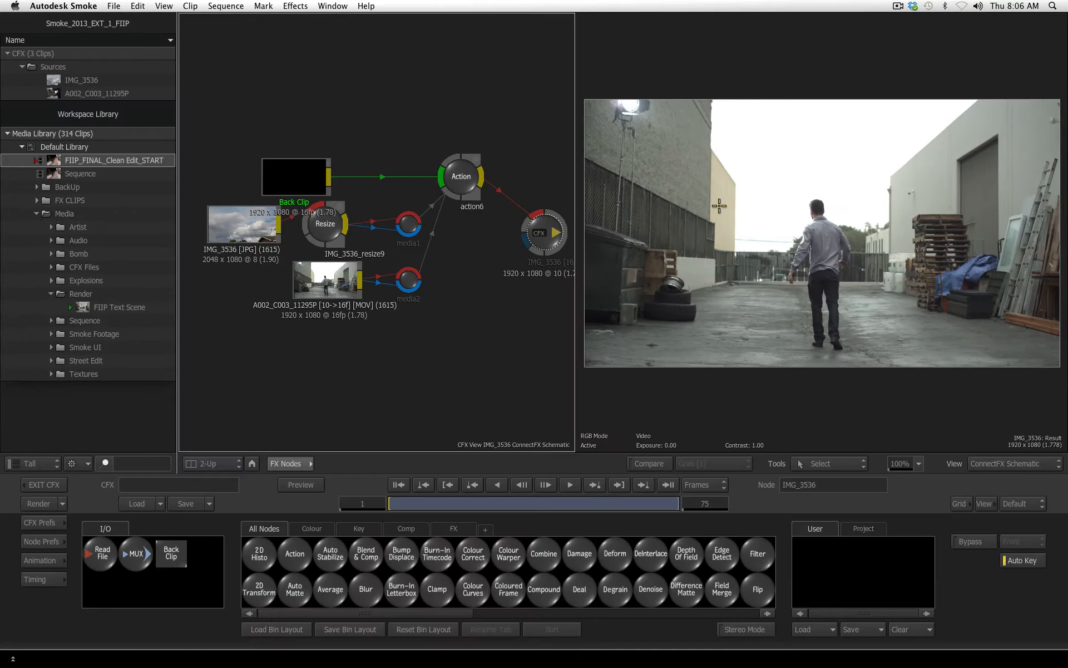
click(26, 463)
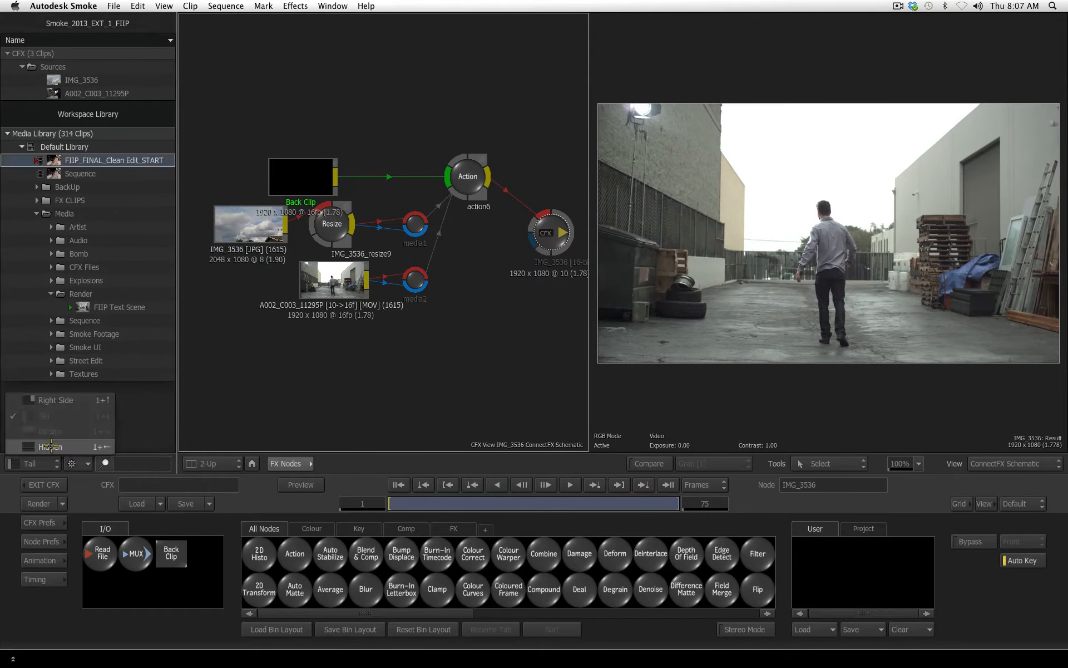
click(34, 445)
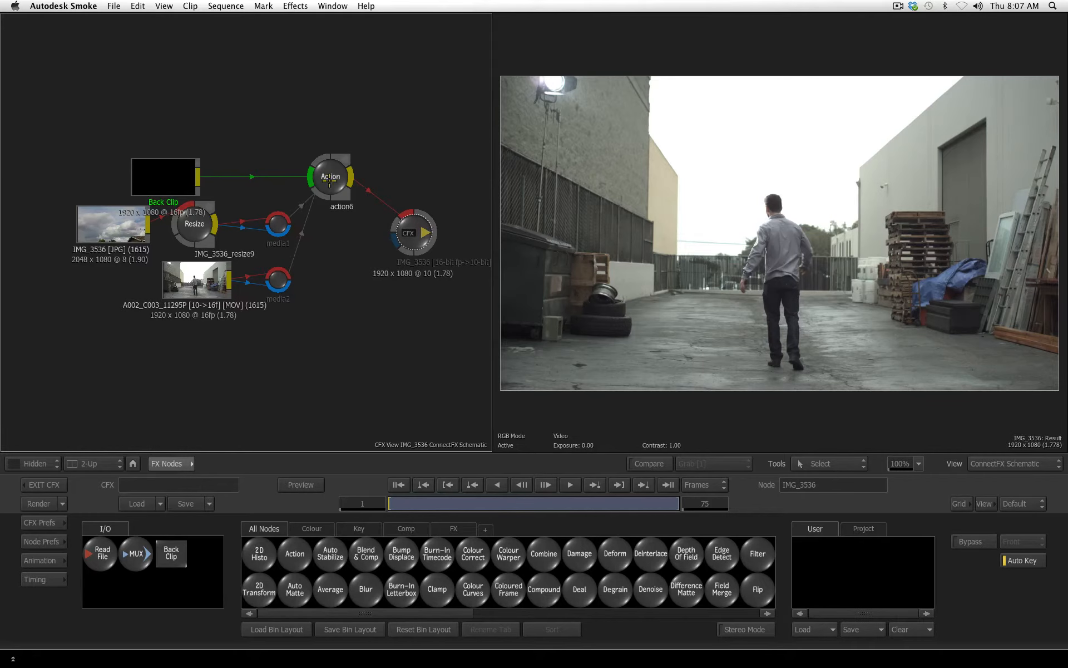
Step: Spread out the Action, Resize, Back Clip and two source clip nodes in the ConnectFX schematic so they do not overlap
drag(330, 180, 334, 221)
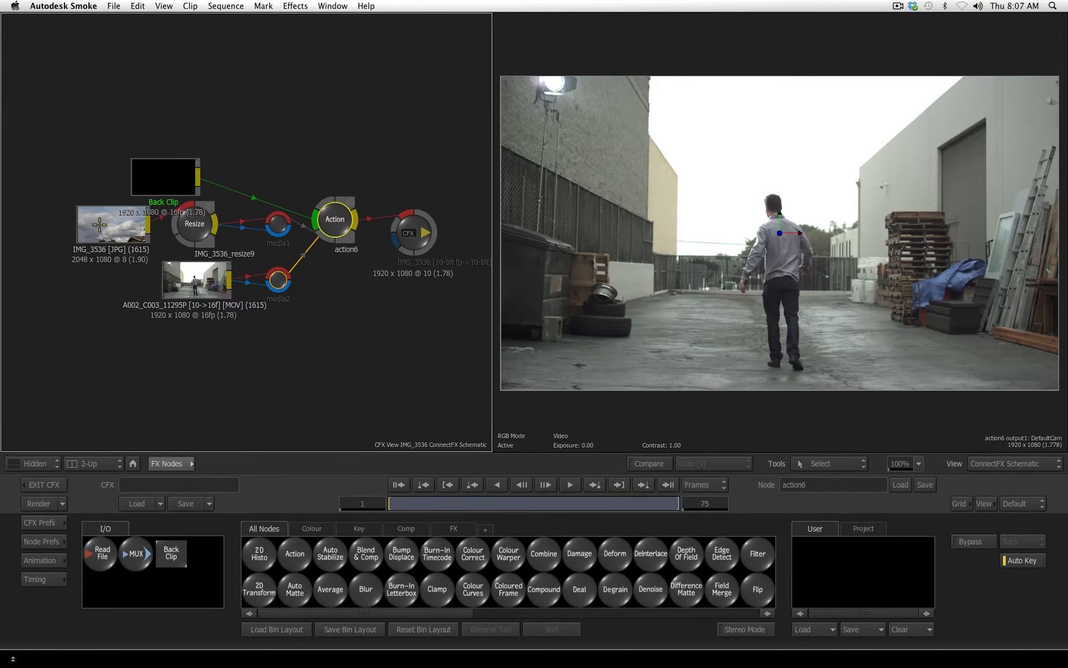
drag(103, 228, 44, 272)
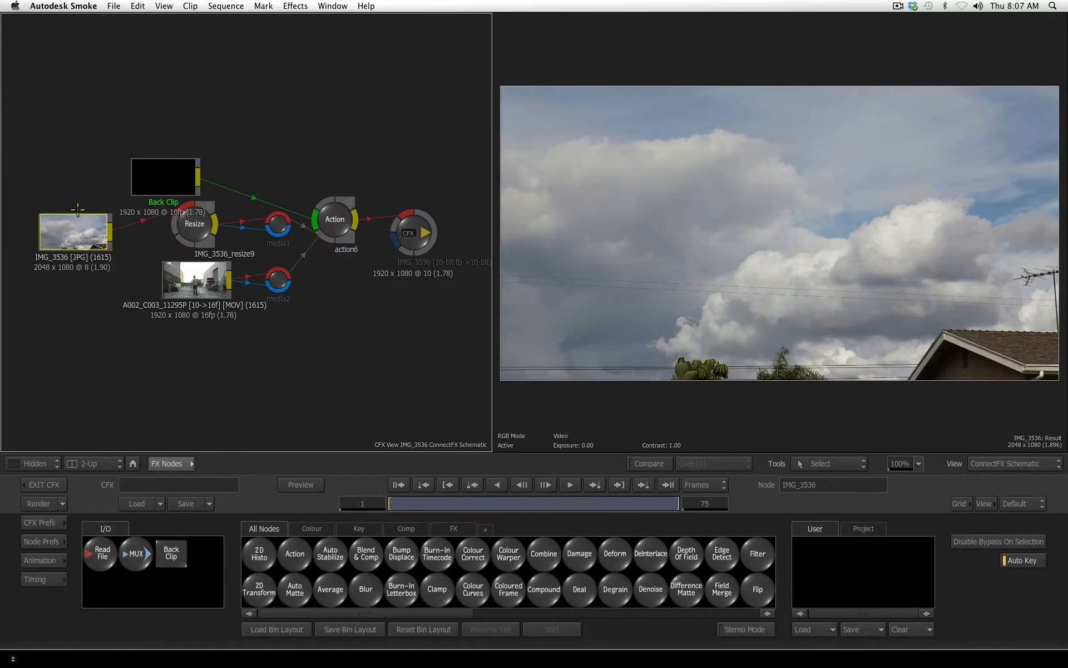
drag(204, 220, 154, 228)
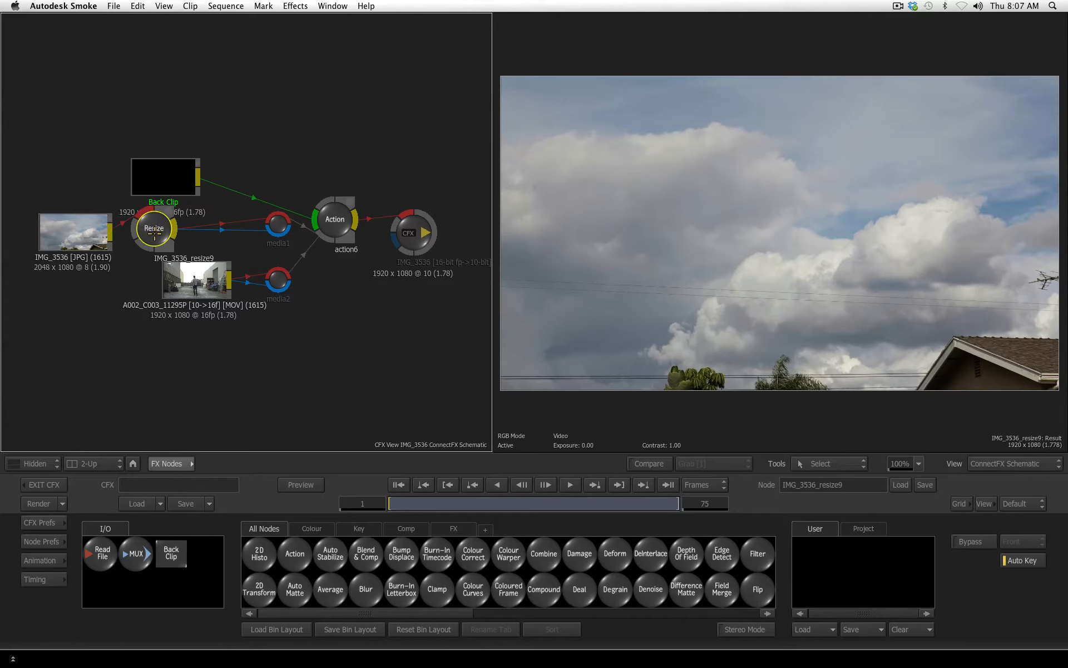
drag(138, 227, 167, 222)
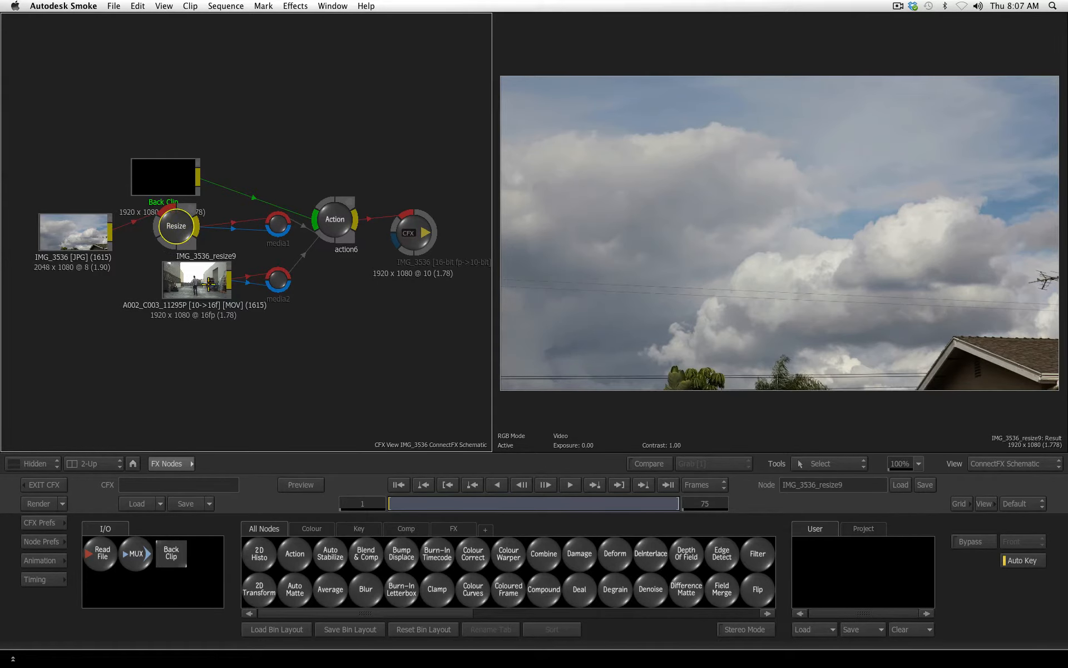
drag(191, 289, 129, 323)
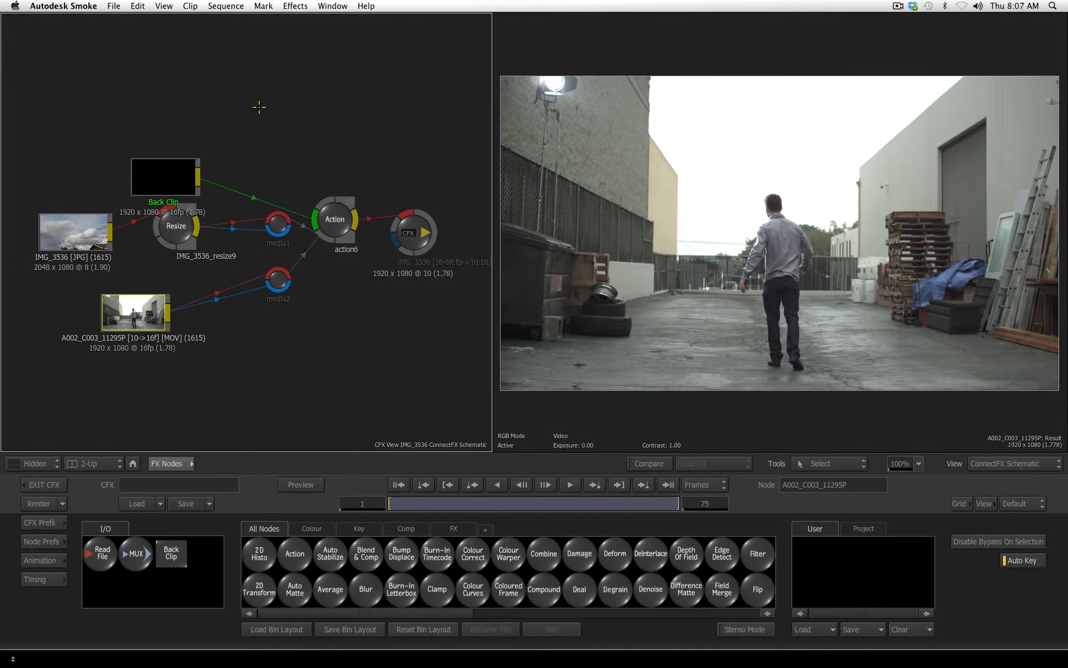
drag(158, 184, 108, 156)
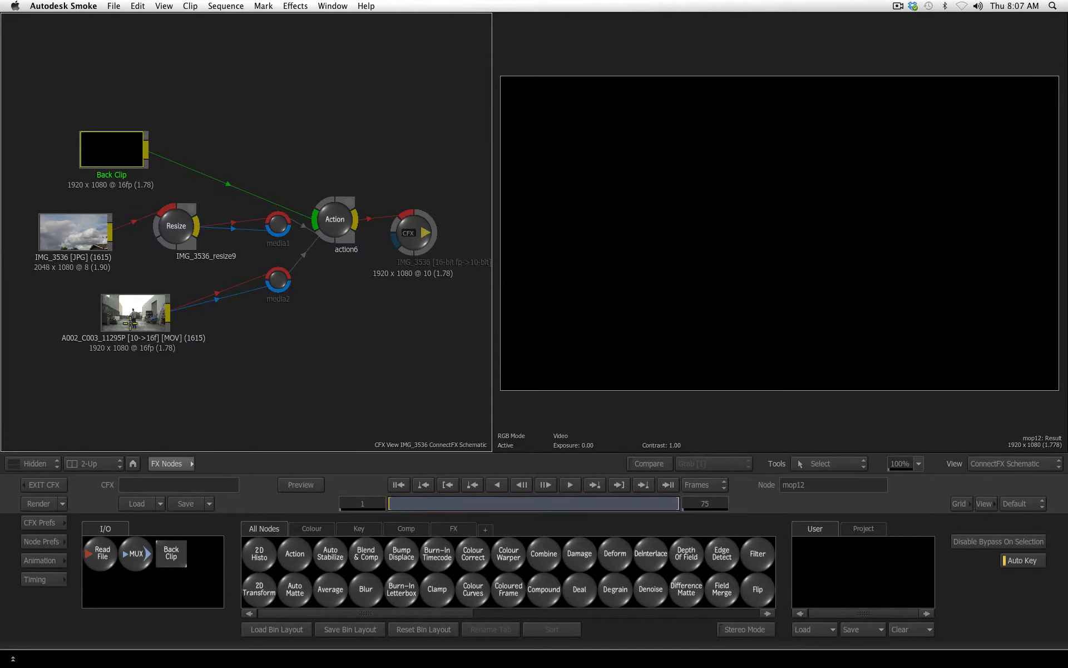
mouse_move(129, 322)
mouse_down()
mouse_move(135, 274)
mouse_move(131, 309)
mouse_move(136, 301)
mouse_up()
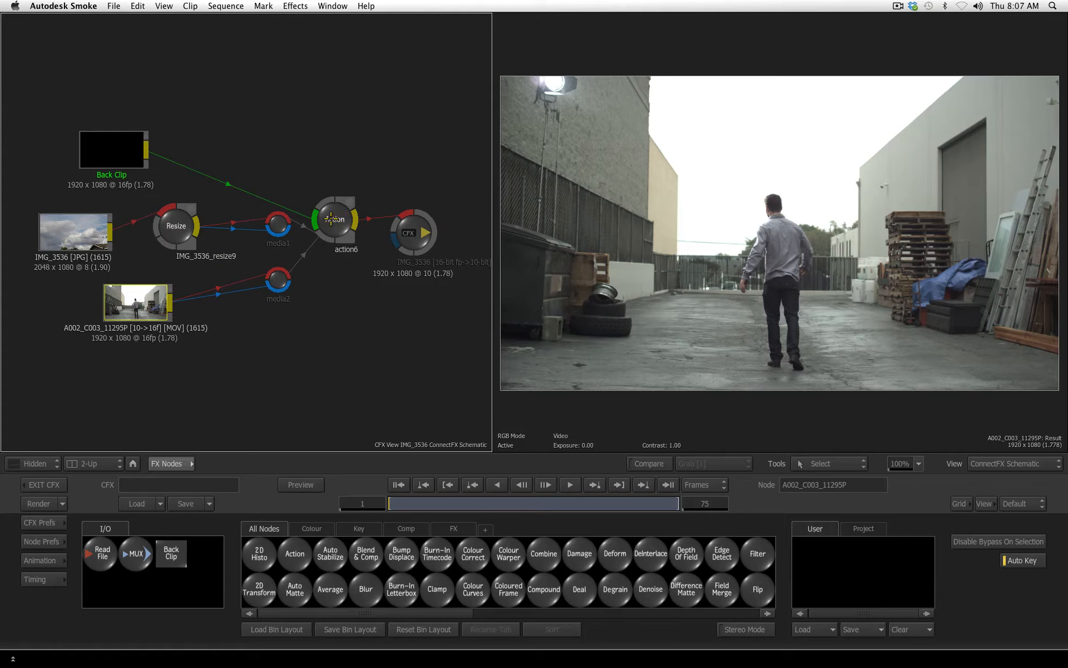
Step: Connect the A002_C003_11295P clip to the Action node's back input, and open the keyer for that clip's media layer in Action
drag(161, 308, 333, 222)
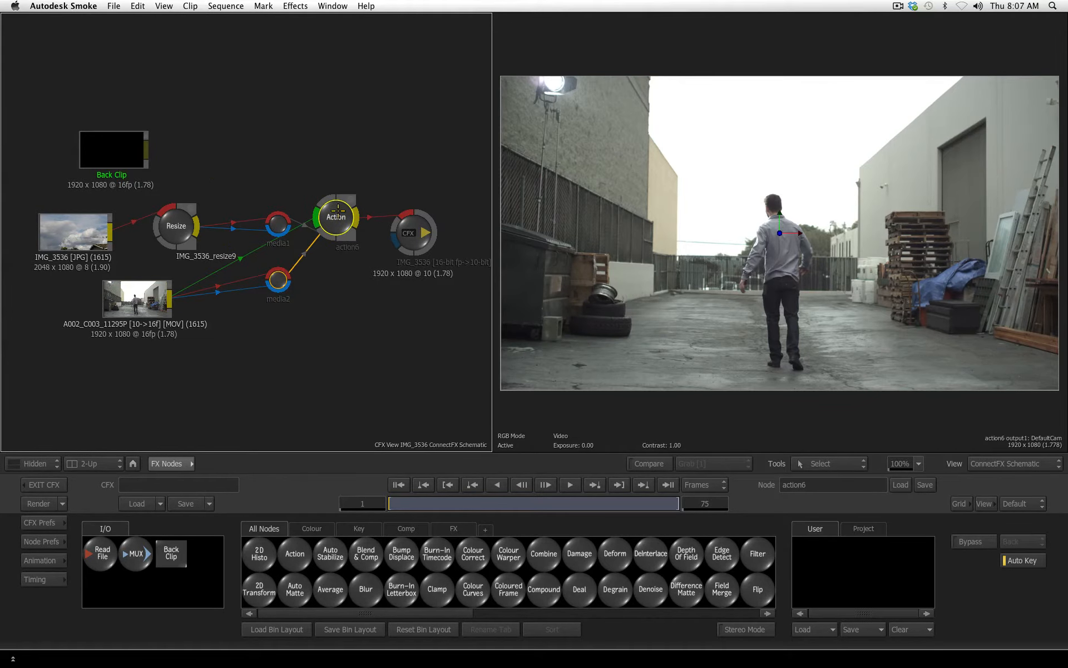
double_click(334, 214)
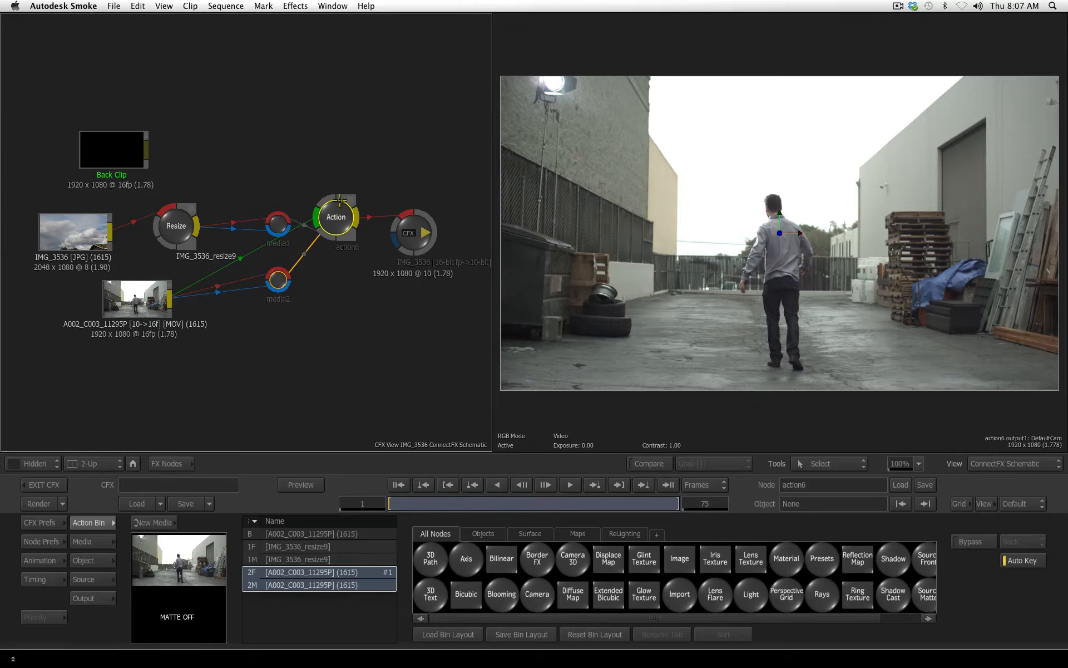
click(90, 542)
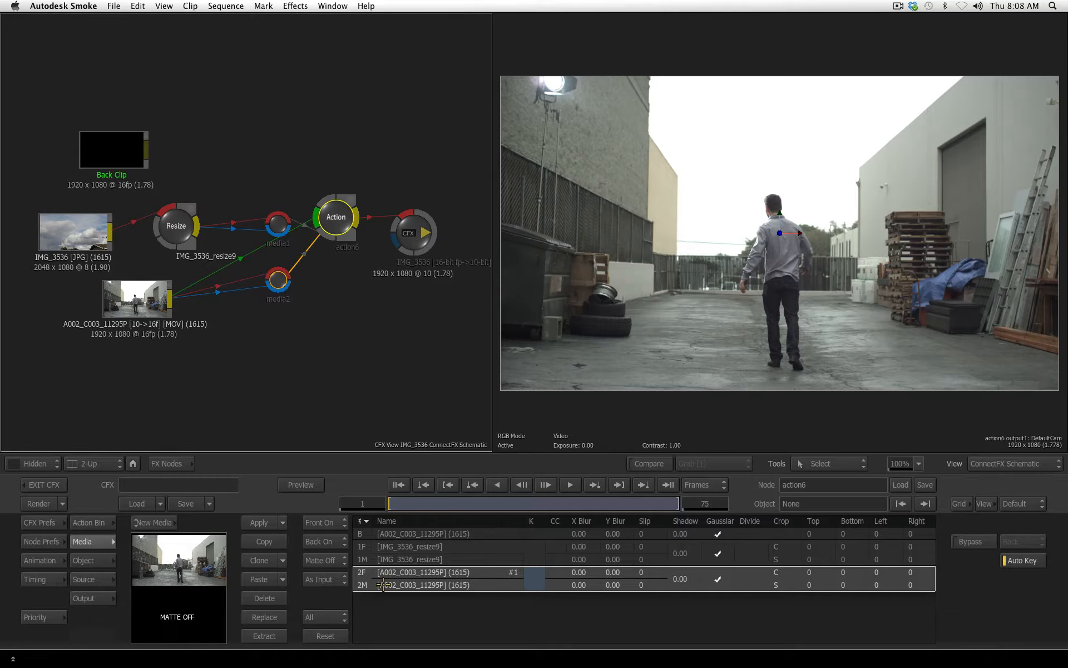
double_click(538, 574)
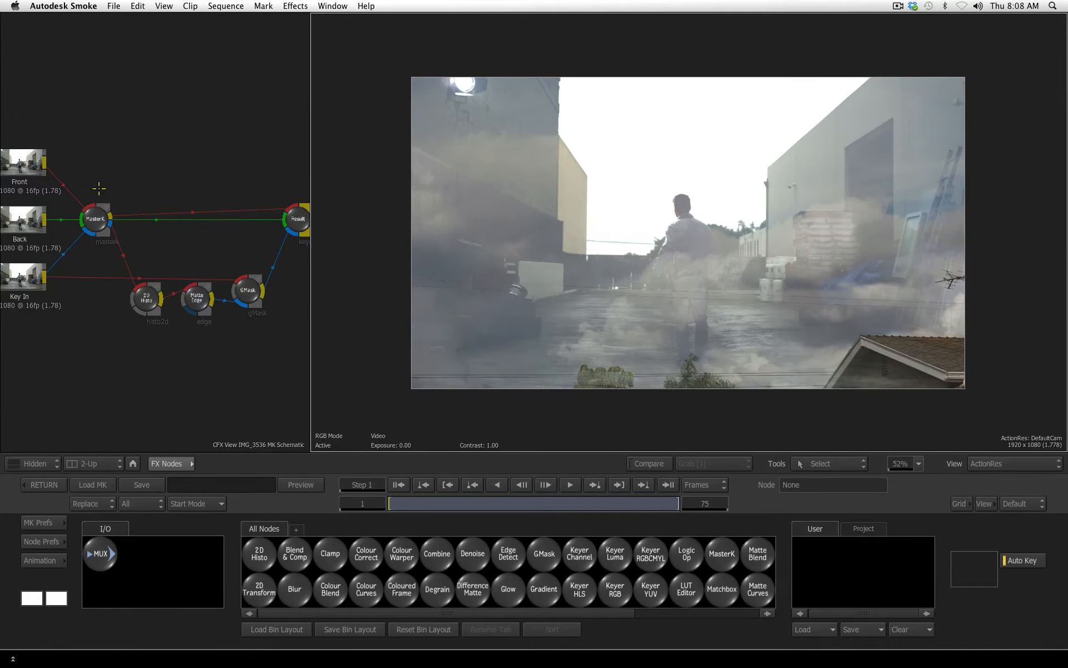
Step: Load the GMask start mode in the keyer, display the GMask node's result and open its settings
click(214, 503)
click(189, 519)
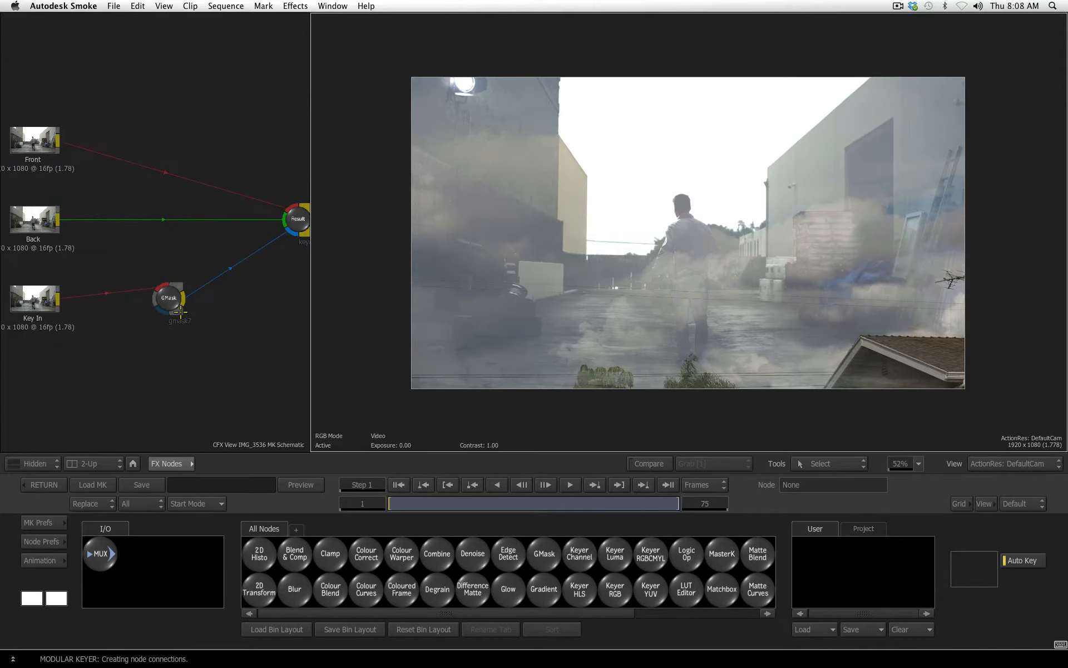
click(180, 312)
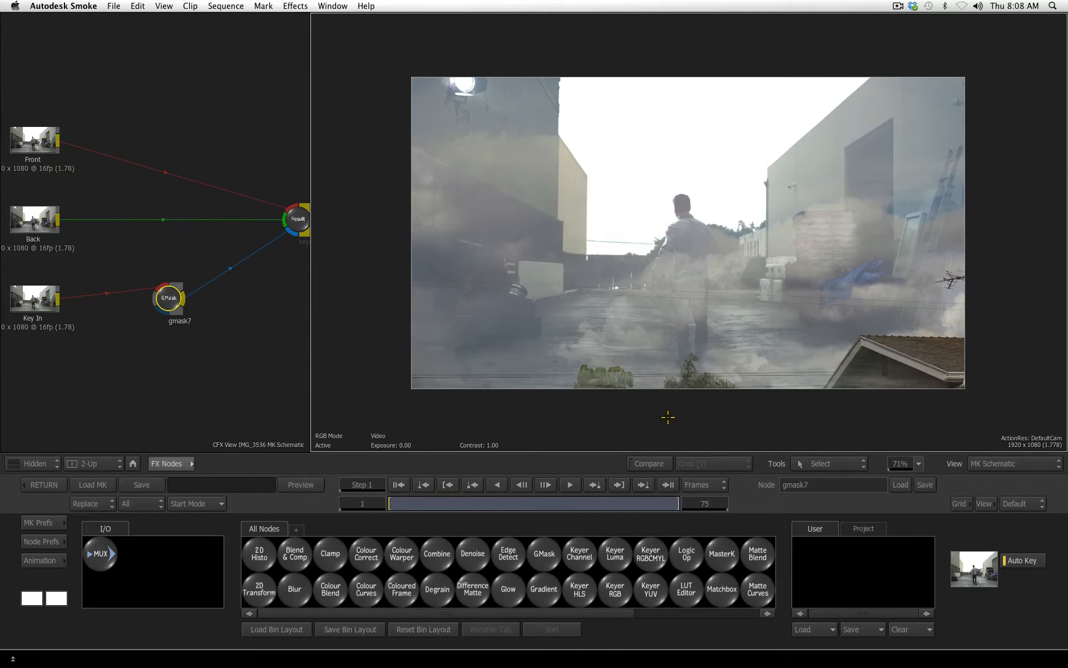
key(F4)
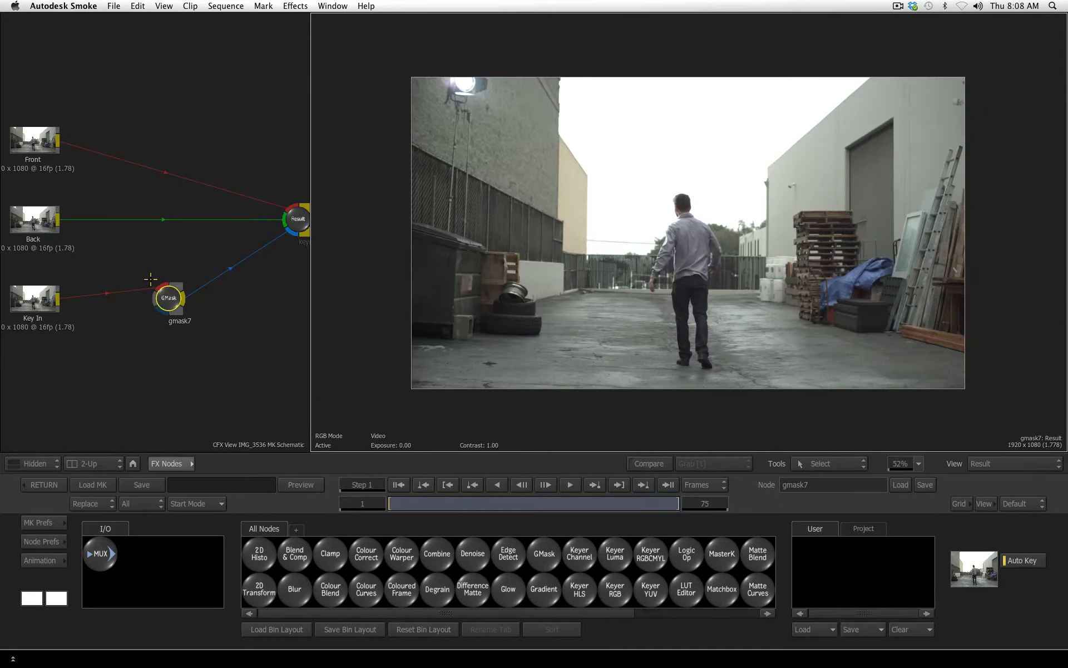
double_click(169, 298)
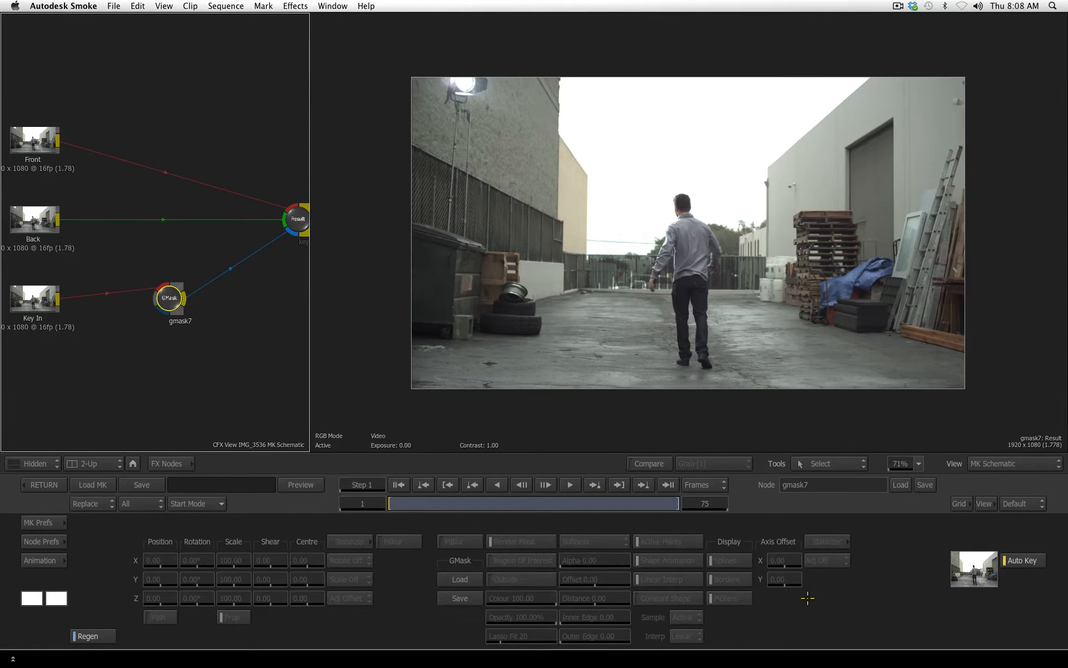
click(871, 408)
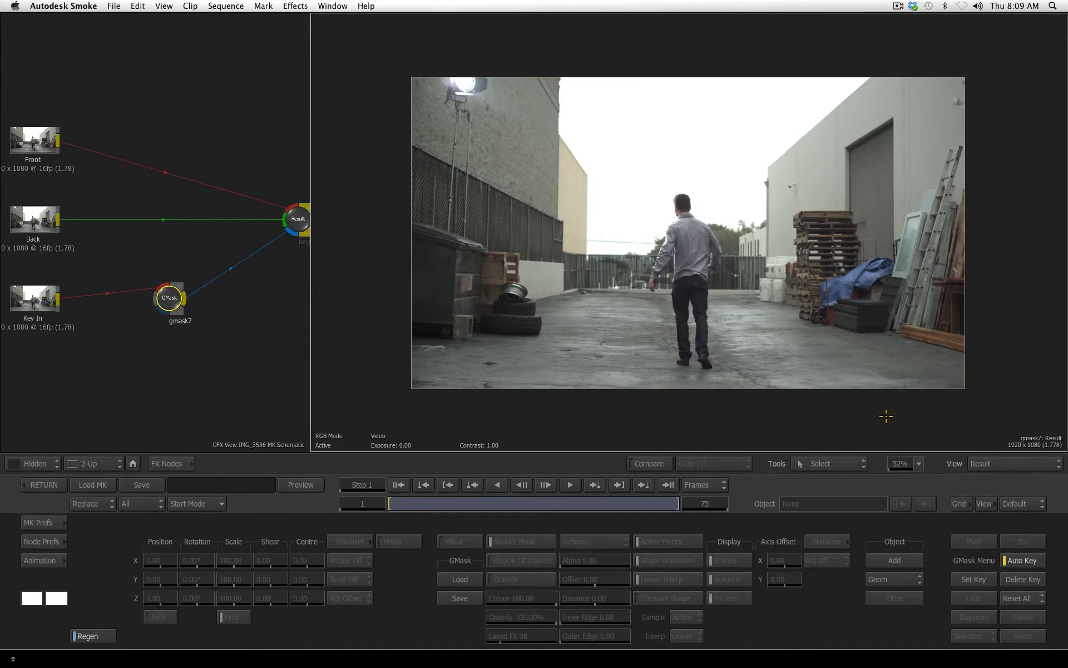
Step: Add a geometry mask and trace its outline from above the frame down the roofline and edge of the left-hand buildings
scroll(567, 159, up, 8)
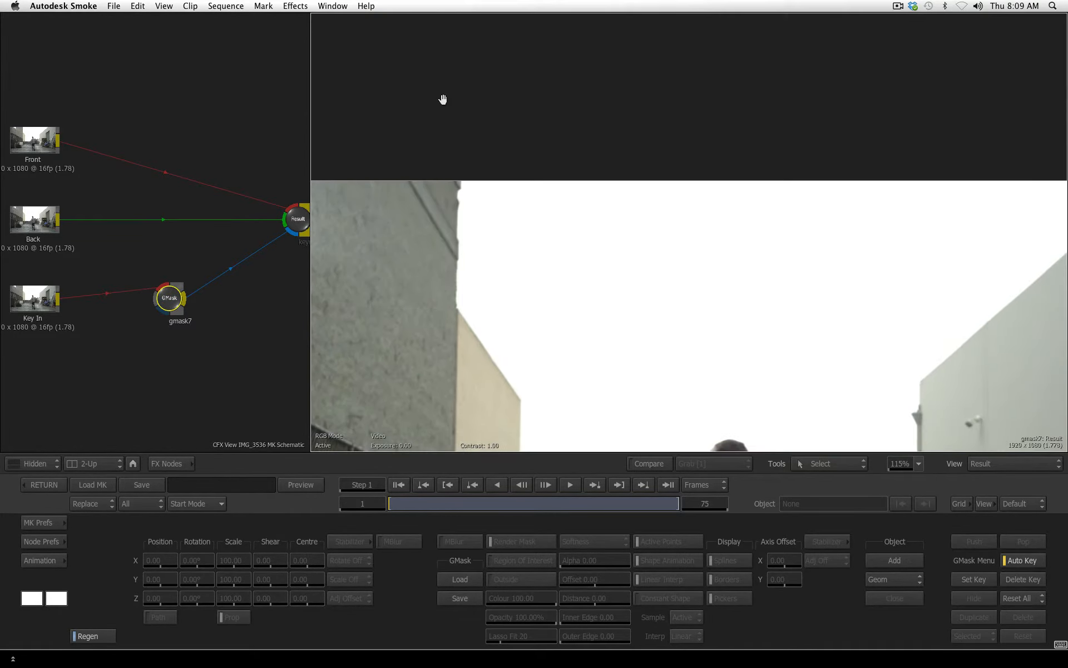
drag(614, 279, 582, 241)
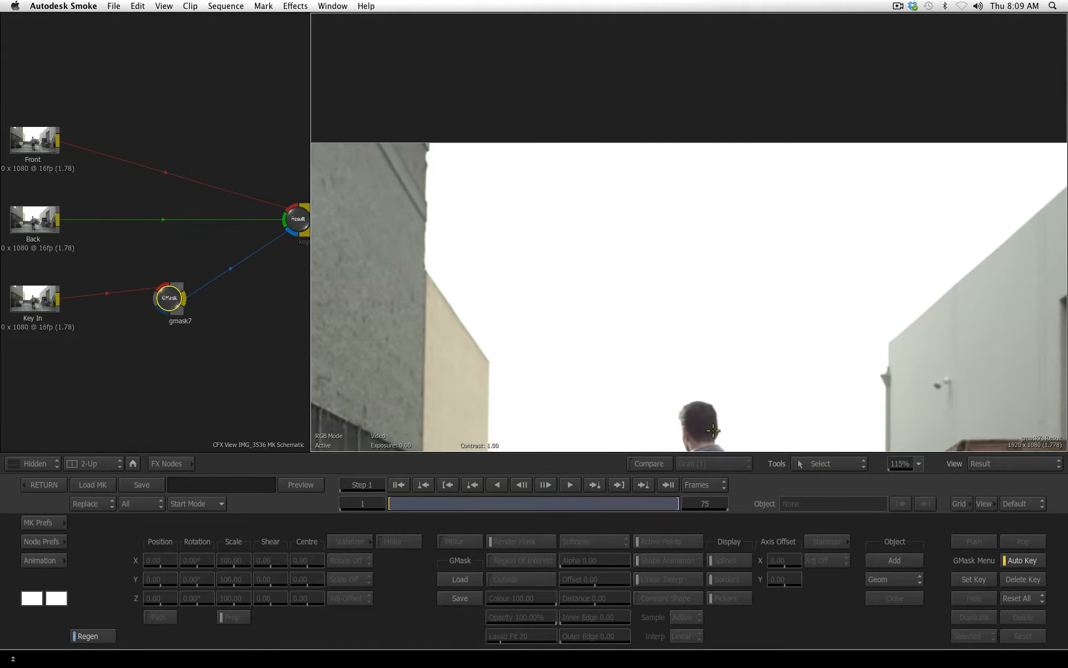
click(874, 558)
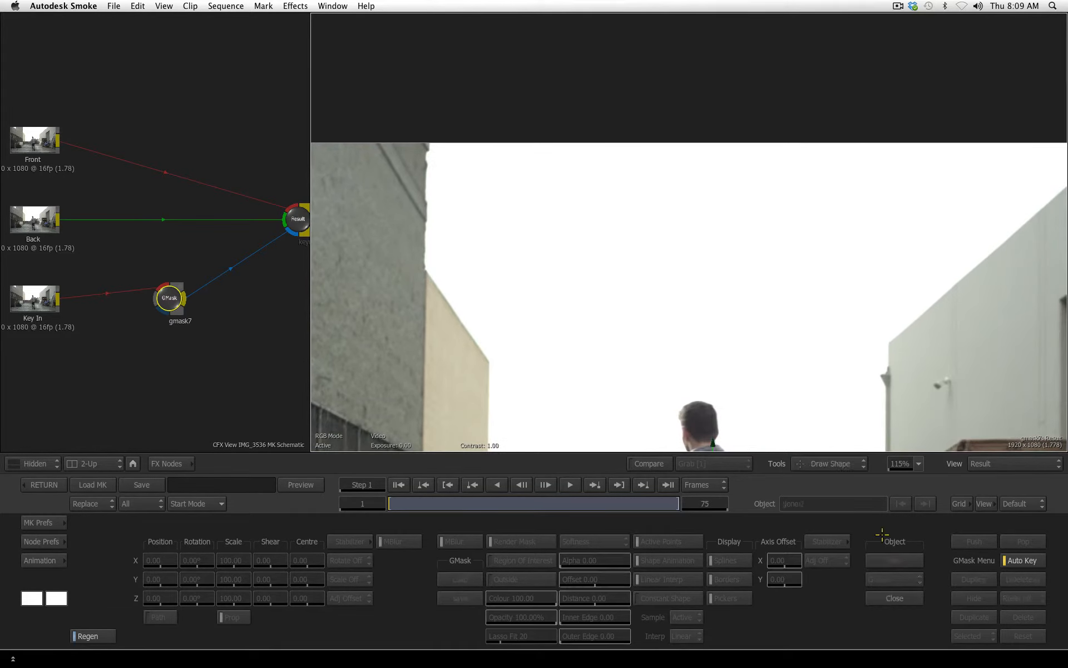
click(428, 57)
click(430, 150)
click(425, 272)
click(489, 362)
click(544, 395)
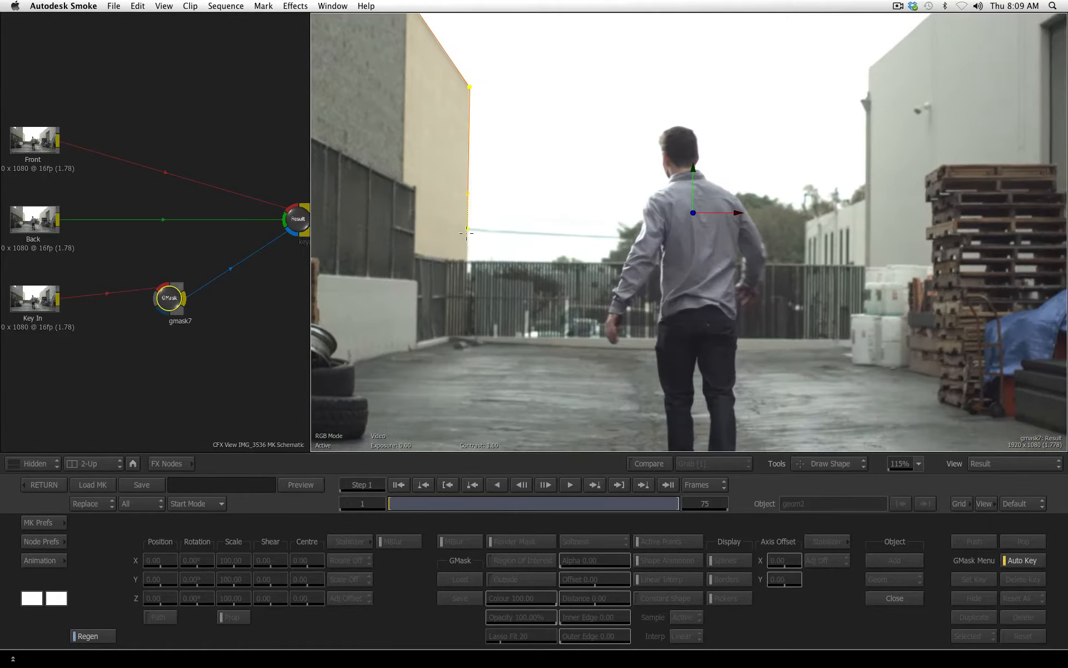
Step: Trace the rest of the mask along the fence and the right-hand buildings' edges and roofline to above the frame, and close the shape
drag(466, 261, 505, 281)
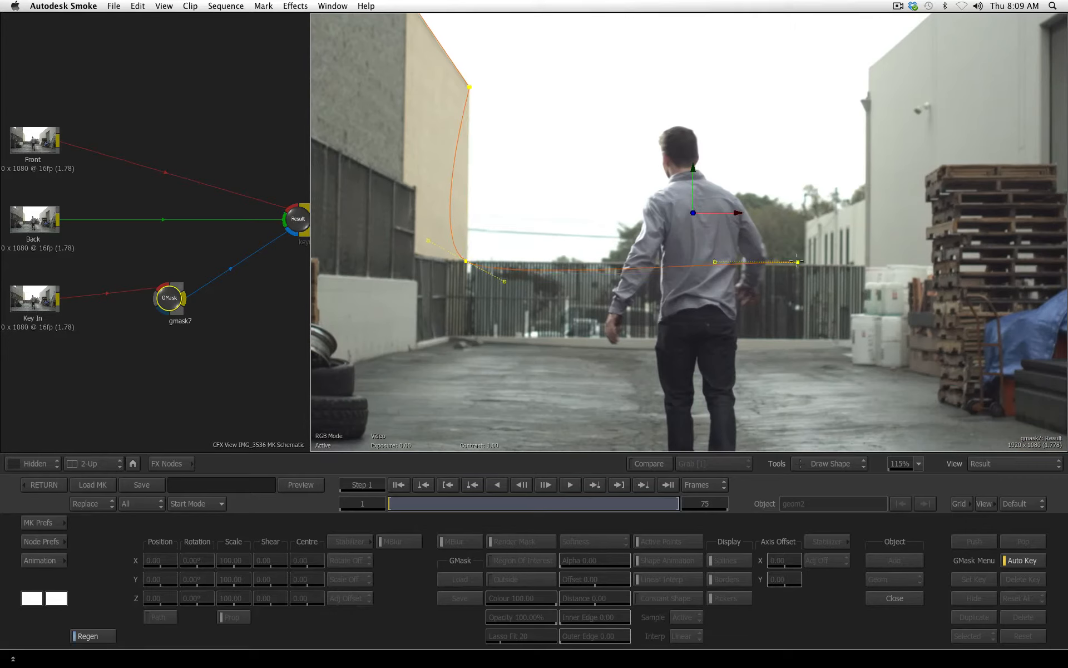
click(806, 263)
click(871, 197)
drag(807, 223, 871, 187)
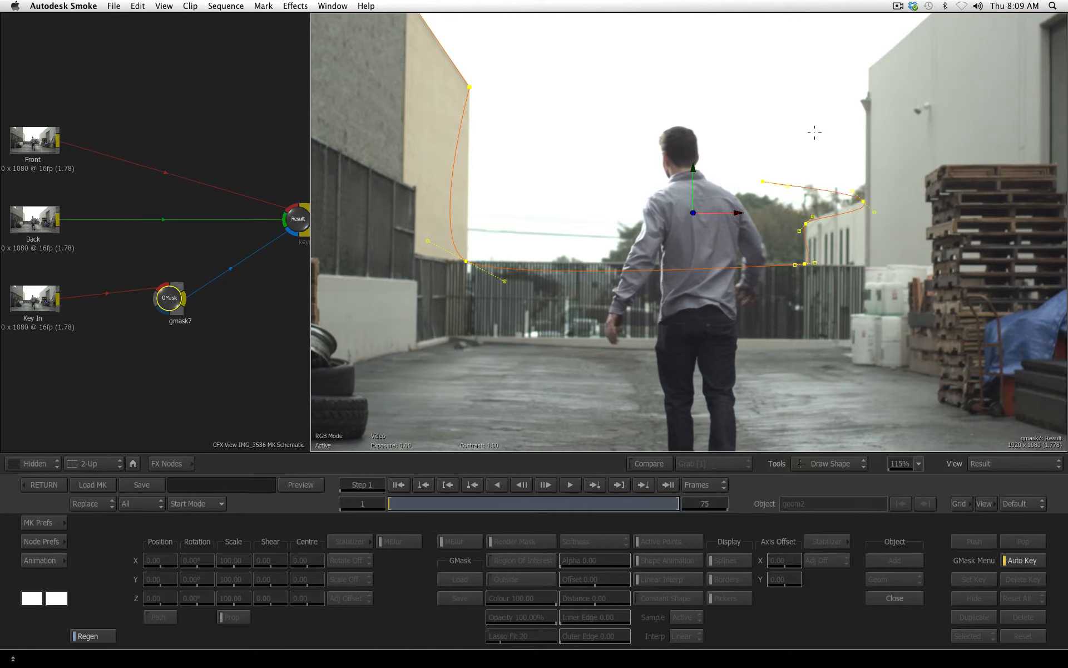
click(864, 110)
drag(825, 102, 655, 283)
click(933, 46)
drag(918, 58, 962, 35)
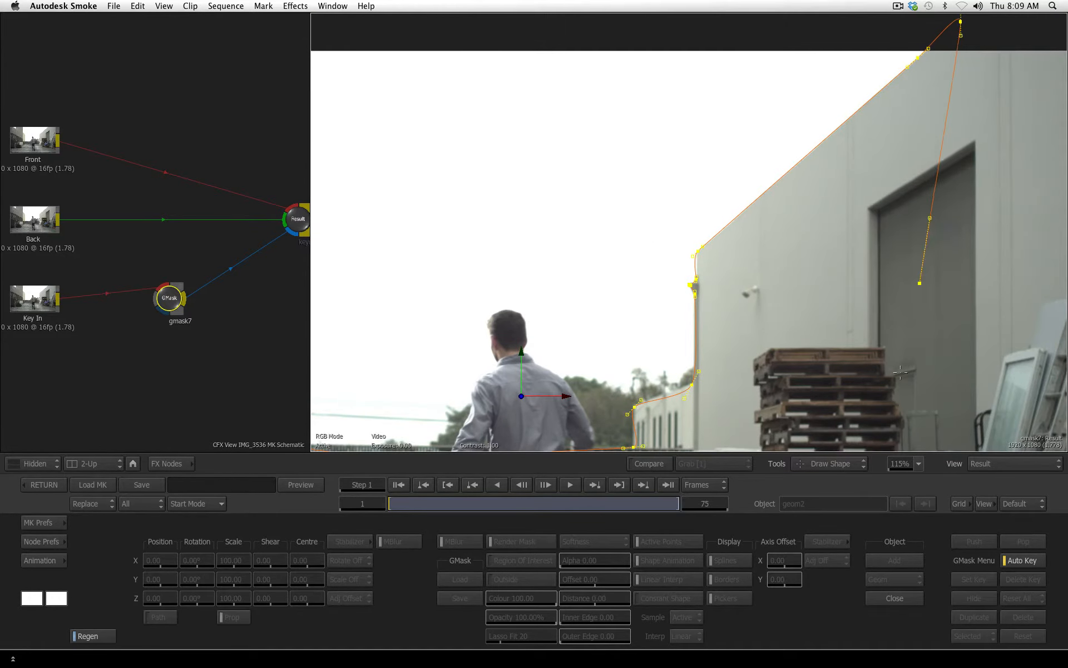
click(895, 599)
Step: Raise the mask's upper right corner level with the upper left one, and break the tangents of all points to make the edges straight
drag(634, 258, 561, 307)
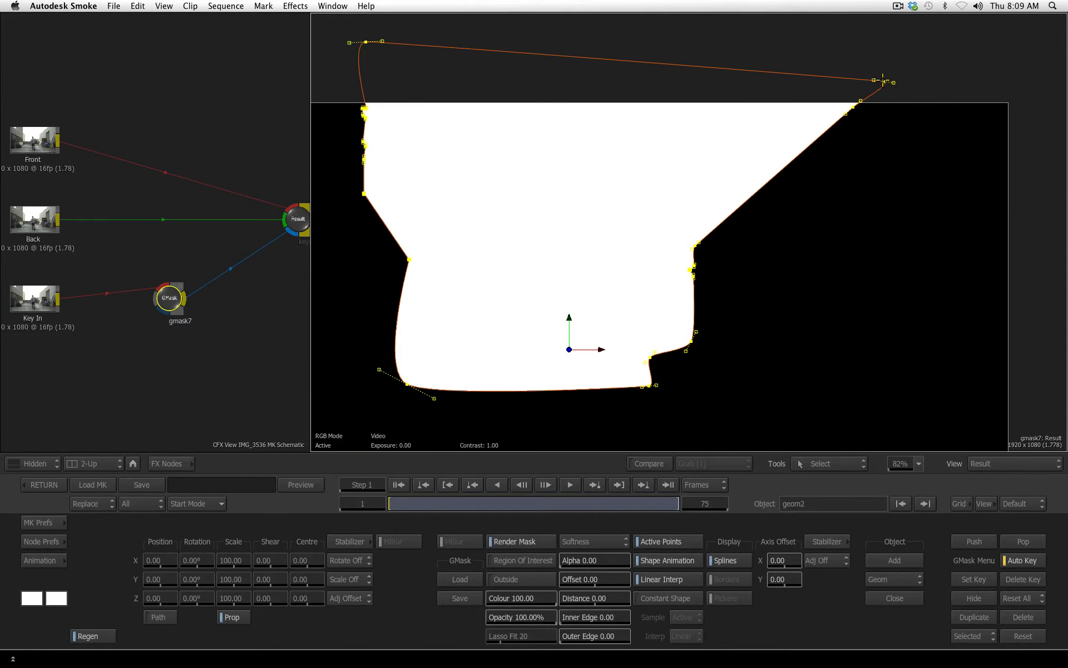
drag(884, 82, 884, 41)
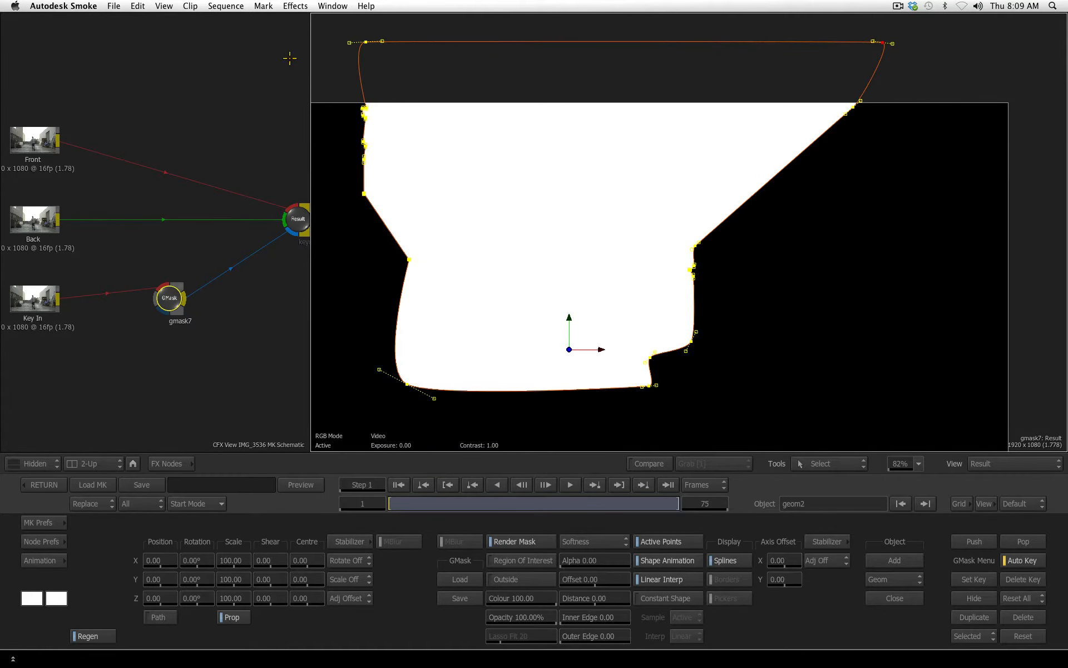
drag(326, 103, 923, 408)
key(b)
click(693, 340)
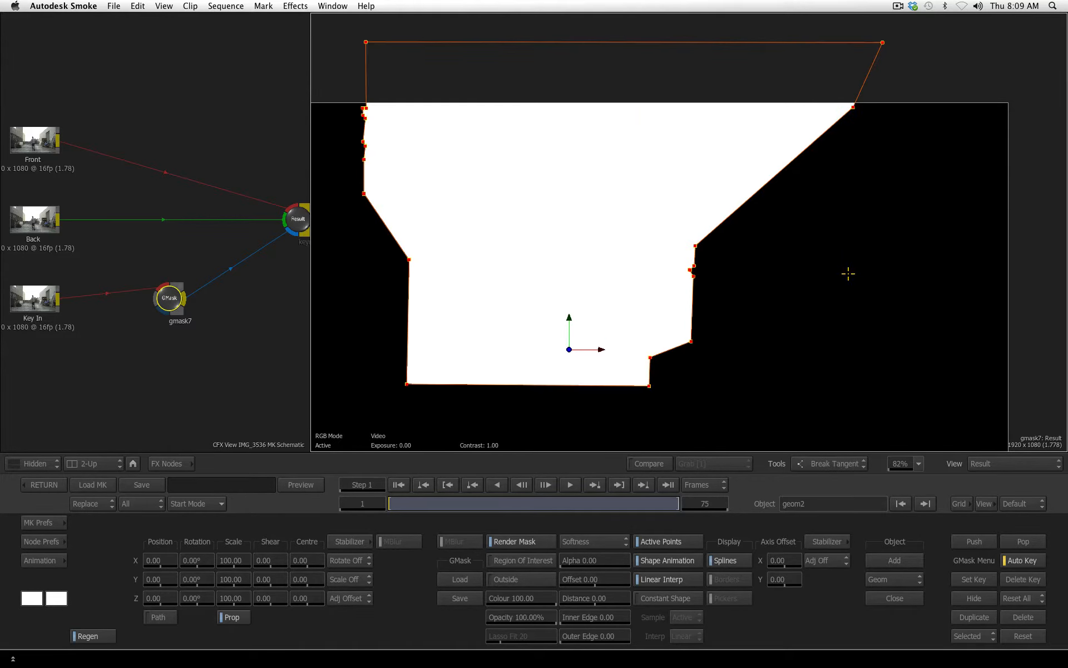
Step: Display the front clip and nudge the mask points along the left-hand building's upper edge to follow the wall more closely
key(F1)
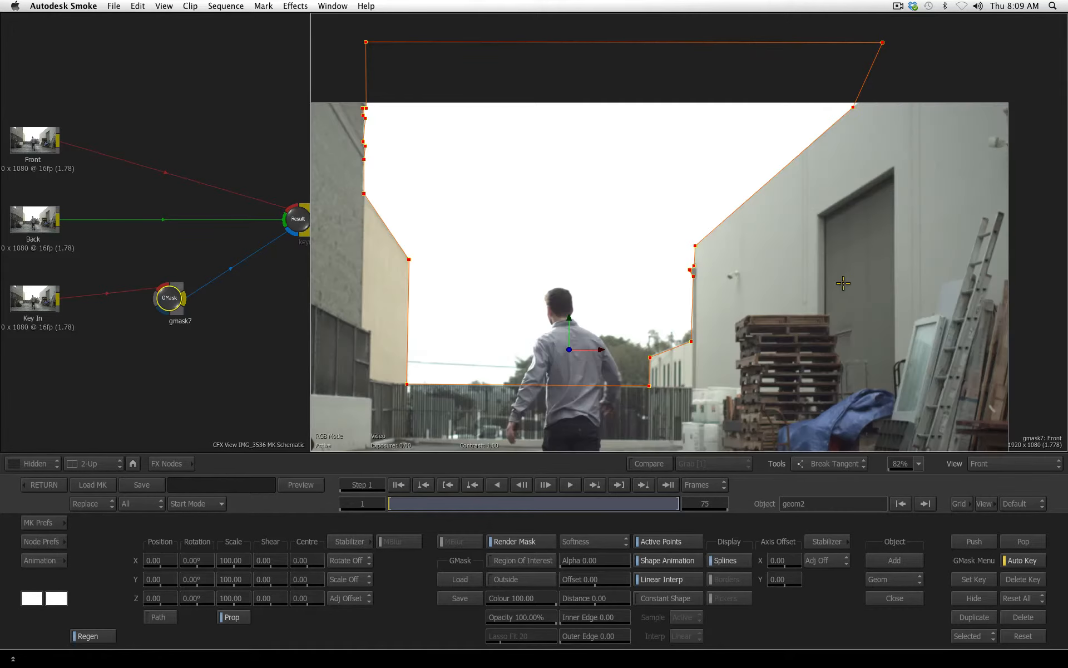
key(s)
drag(887, 273, 731, 145)
drag(556, 354, 559, 352)
drag(457, 128, 551, 443)
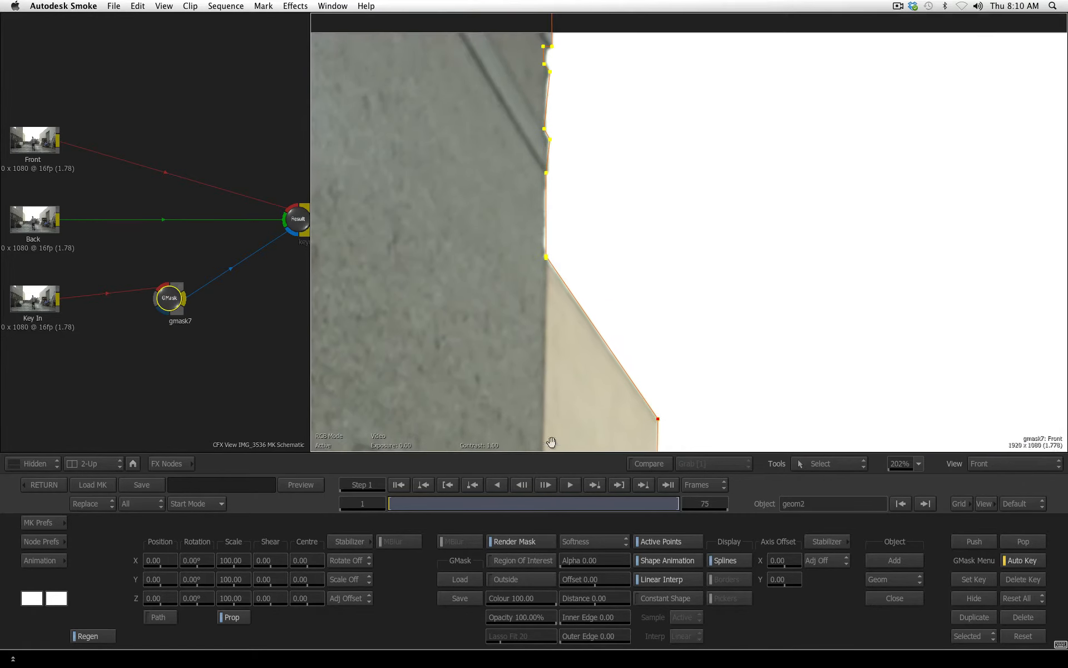
drag(546, 258, 544, 254)
drag(502, 209, 431, 409)
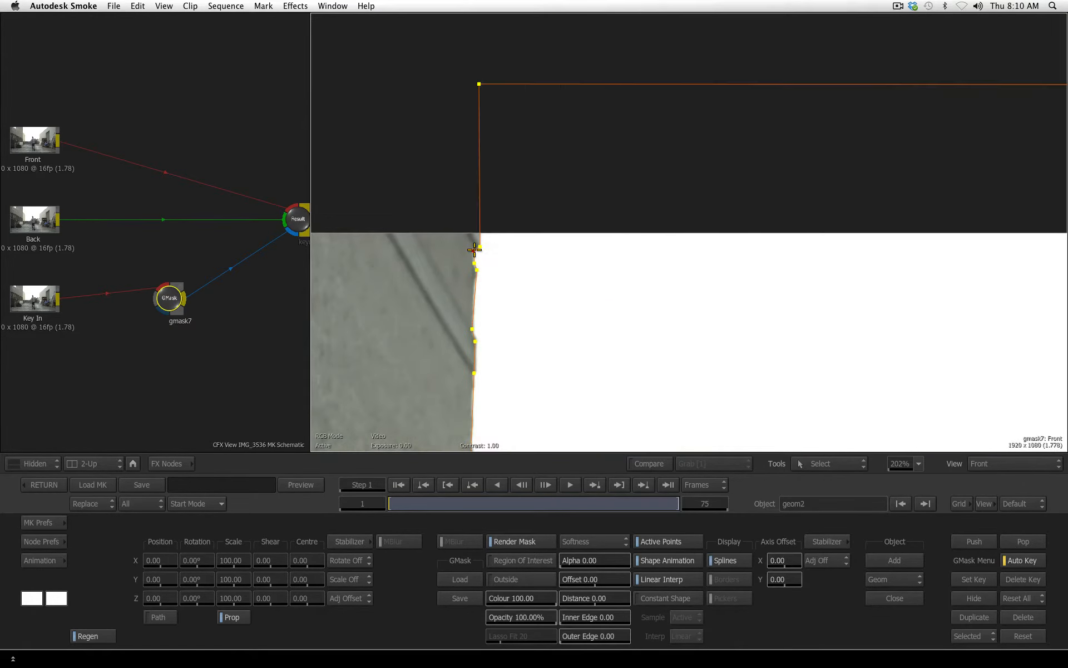
drag(475, 252, 473, 250)
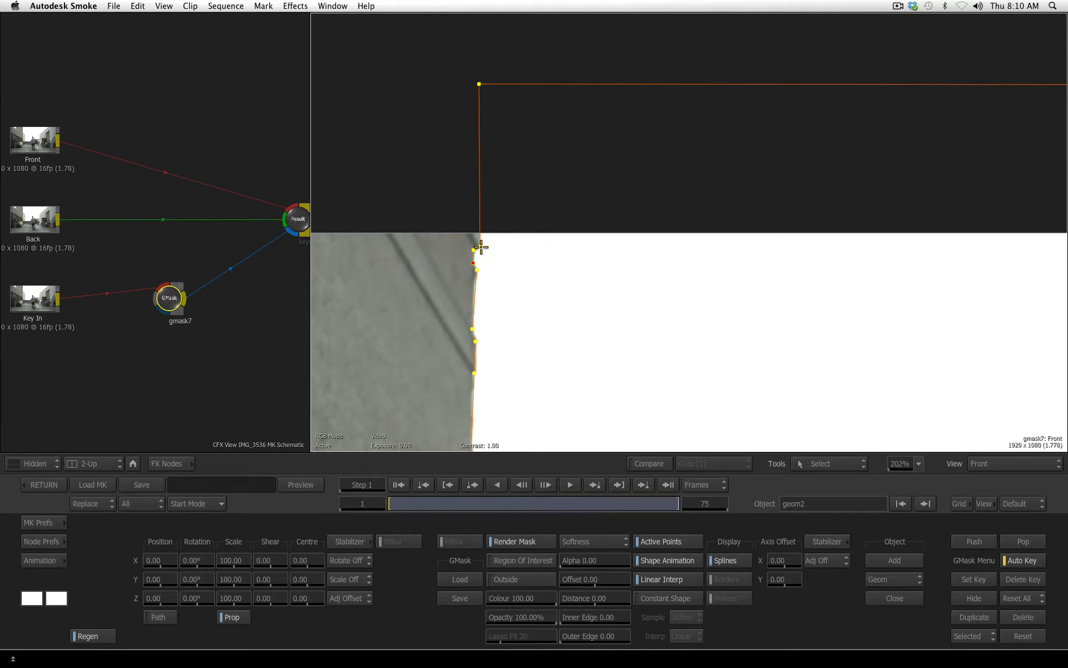
Step: Move the mask's corner above the frame further outward so its edge continues the right-hand building's roofline
drag(819, 336, 456, 285)
drag(787, 251, 484, 245)
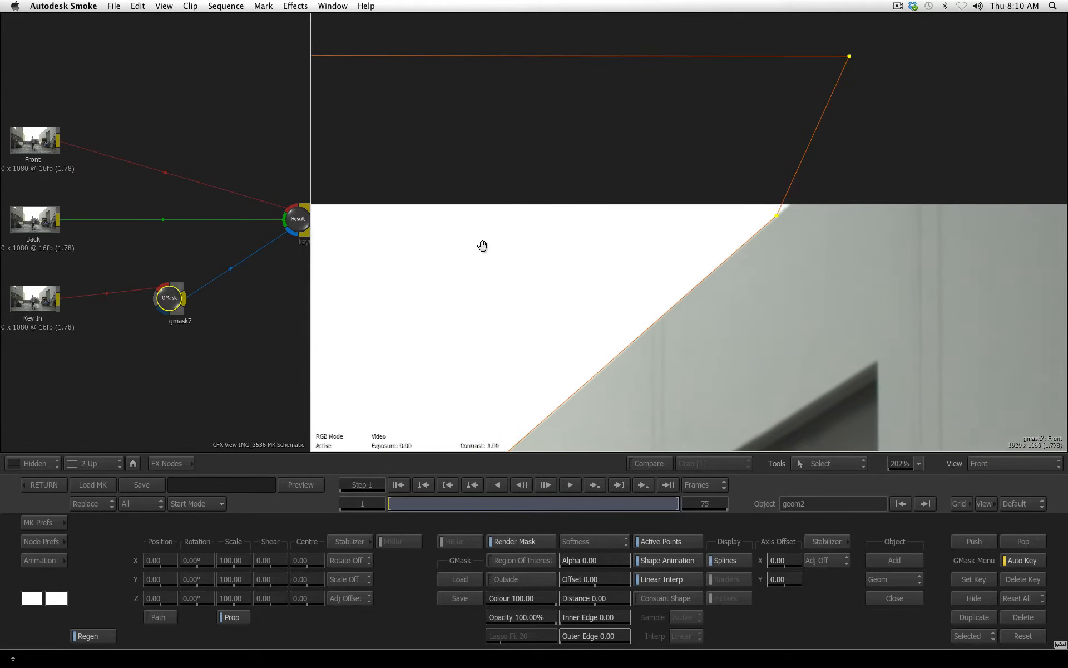
drag(846, 55, 963, 60)
key(Home)
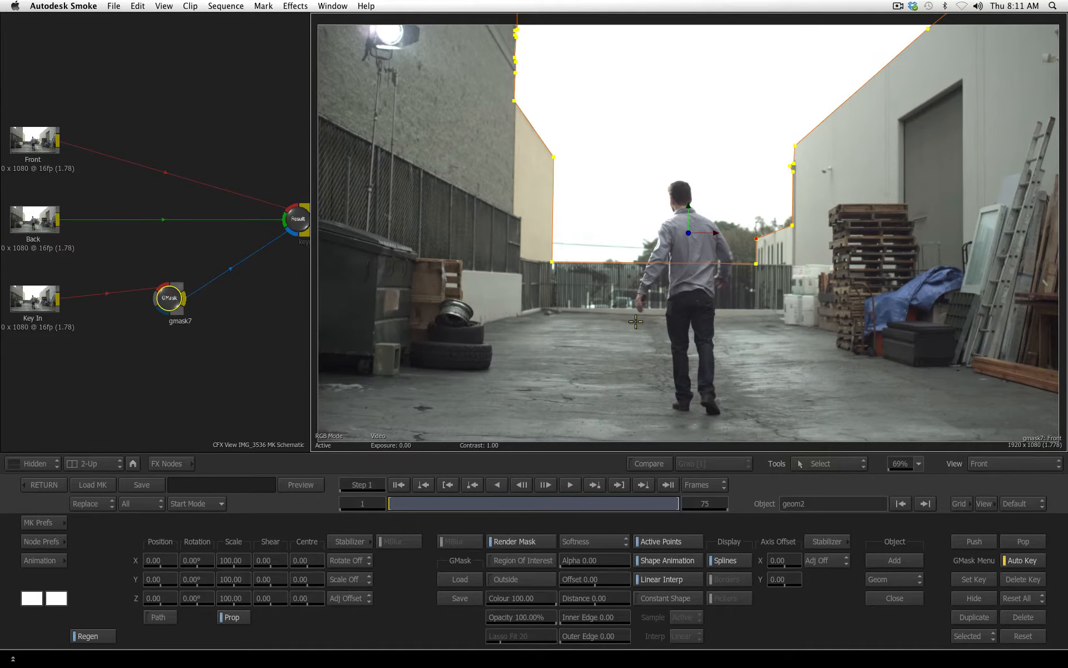
Step: Scrub the shot to check the camera movement, select all of the mask's points and open the Stabilizer for them
drag(408, 503, 260, 525)
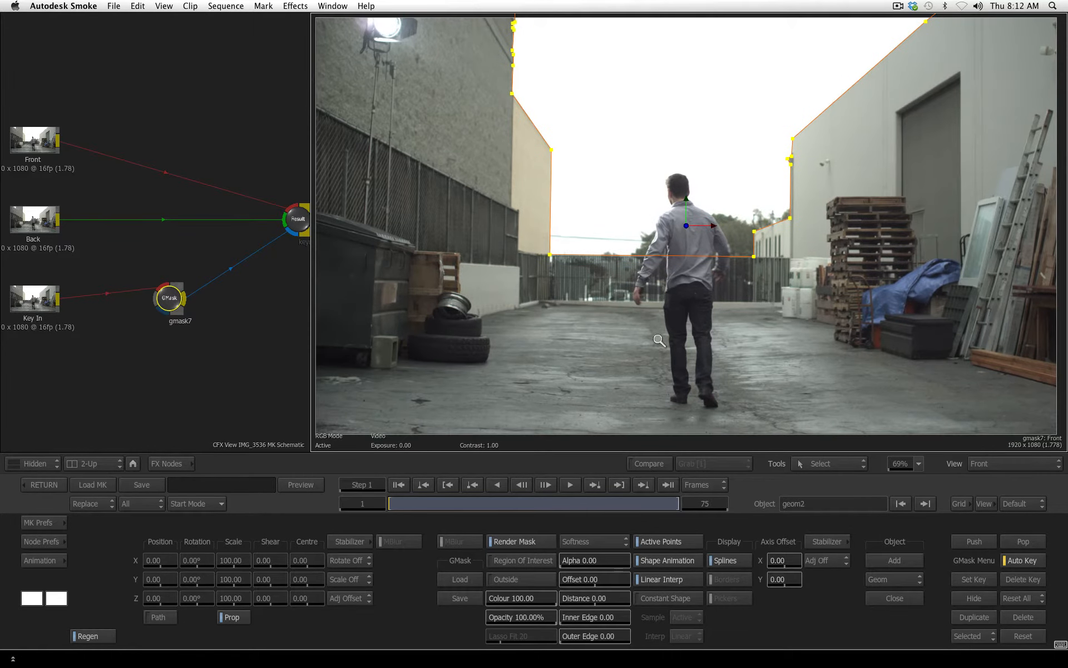
drag(656, 328, 601, 313)
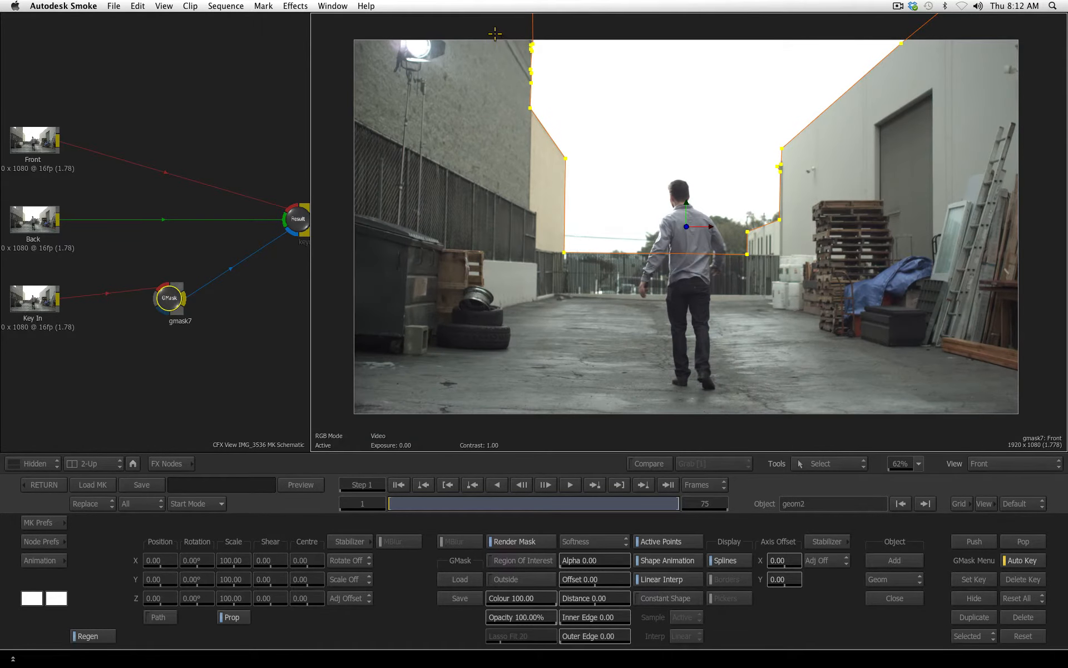
drag(494, 33, 939, 304)
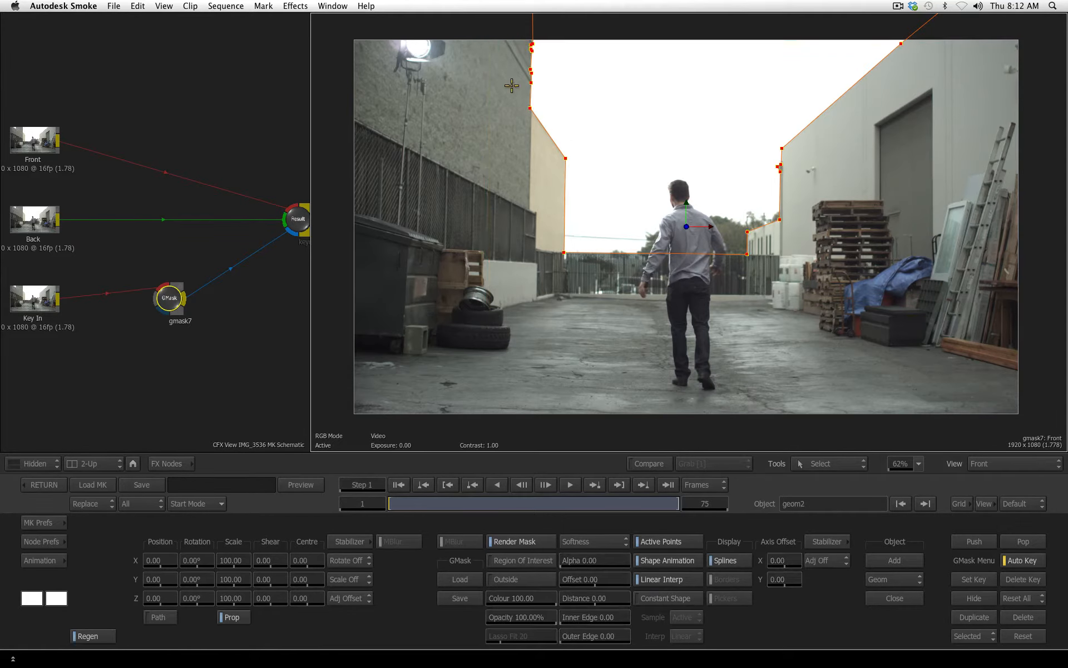
click(827, 541)
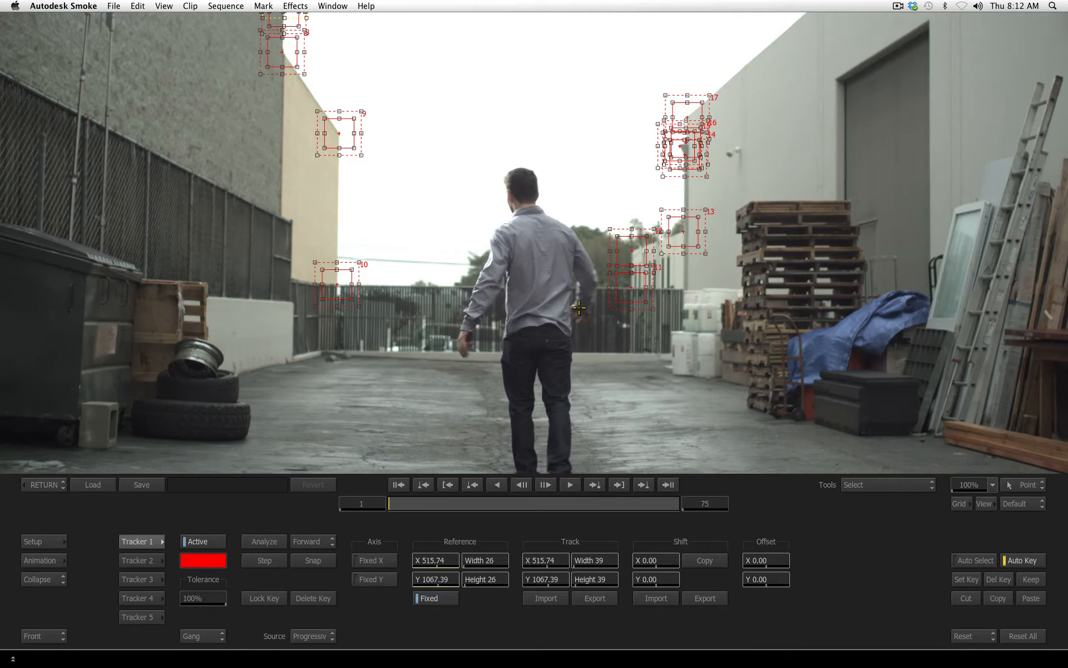
Step: Step through the trackers from Tracker 1 to Tracker 13, and view the whole frame with all tracker boxes
key(Down)
key(Down)
key(Down)
key(Down)
key(Down)
key(Down)
key(Down)
key(Down)
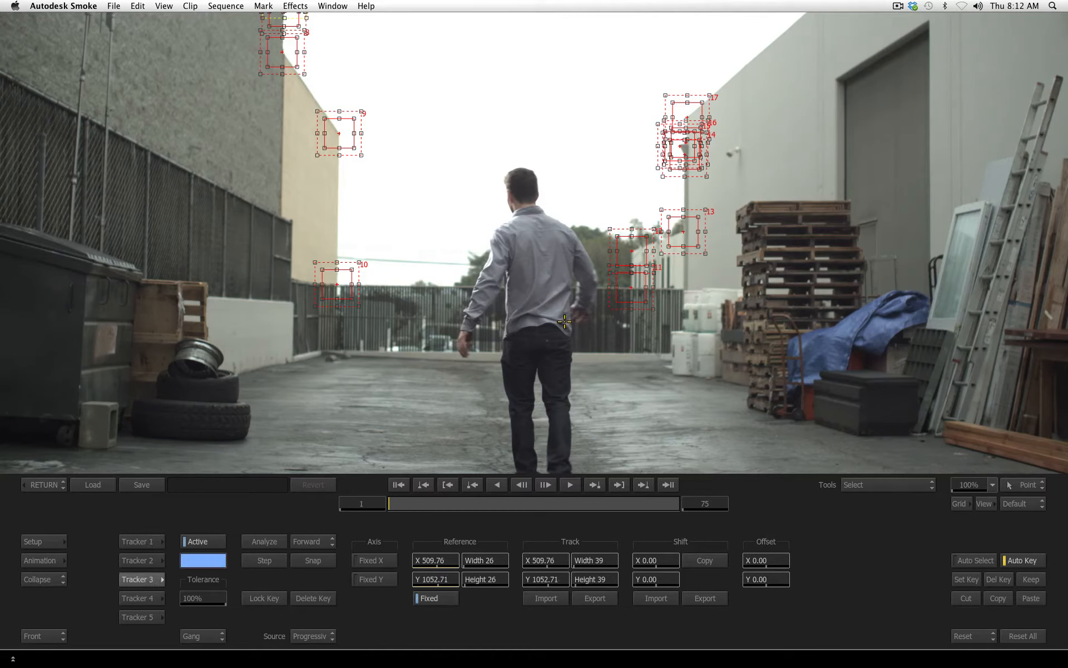
key(Down)
key(Down)
key(Down)
key(Down)
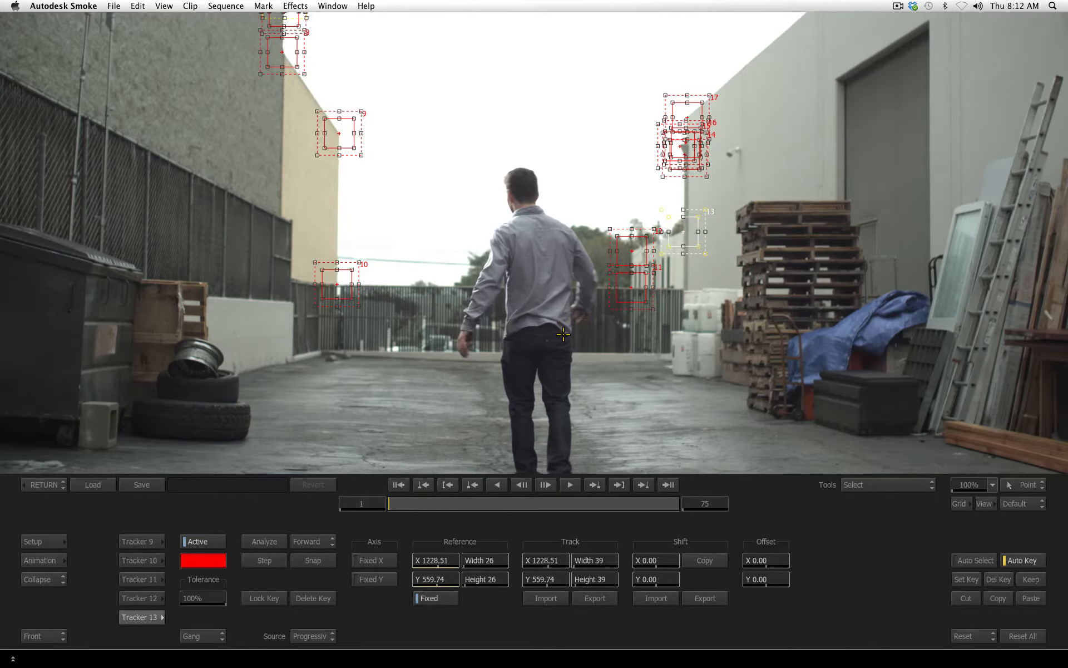
drag(551, 349, 513, 380)
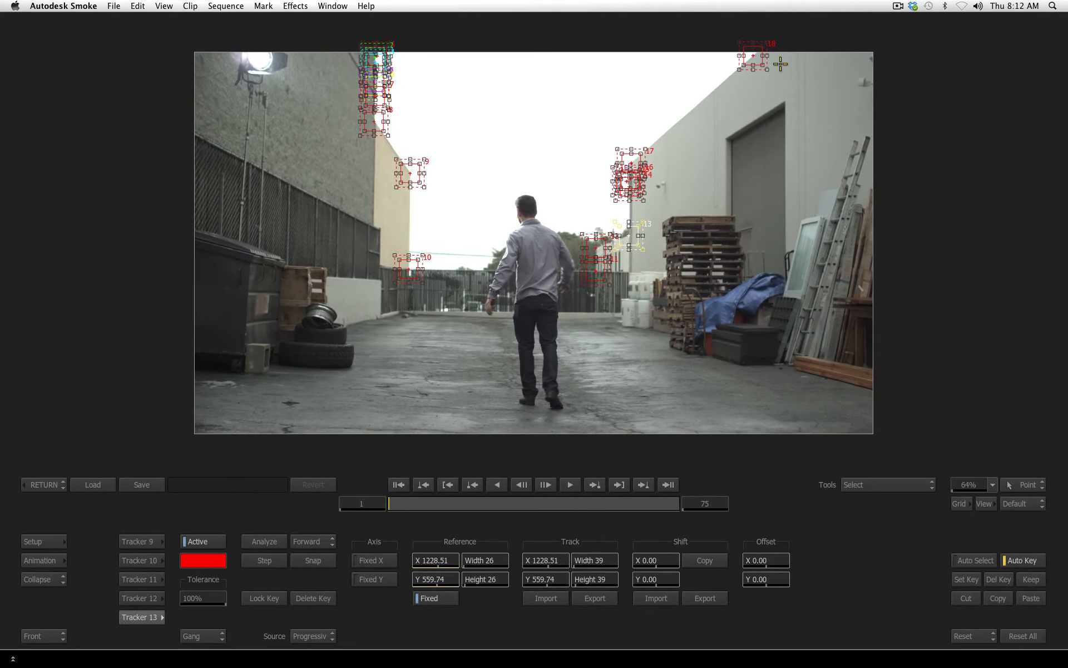
Step: Turn off the trackers' Fixed reference, analyze the mask points forward through the shot and return to the keyer
click(431, 598)
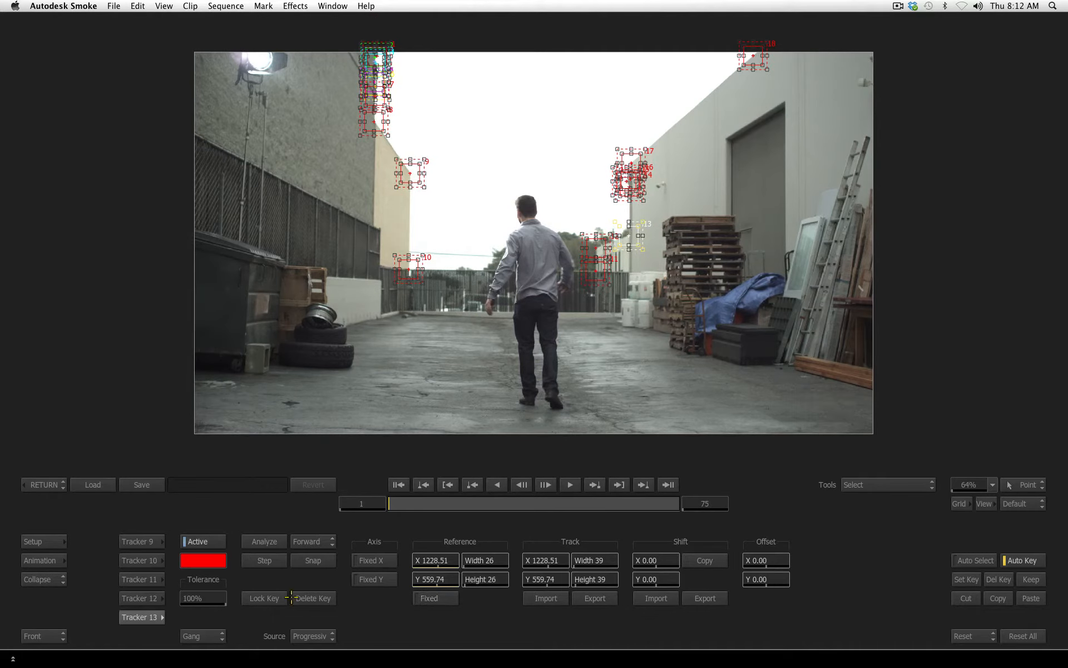
click(265, 541)
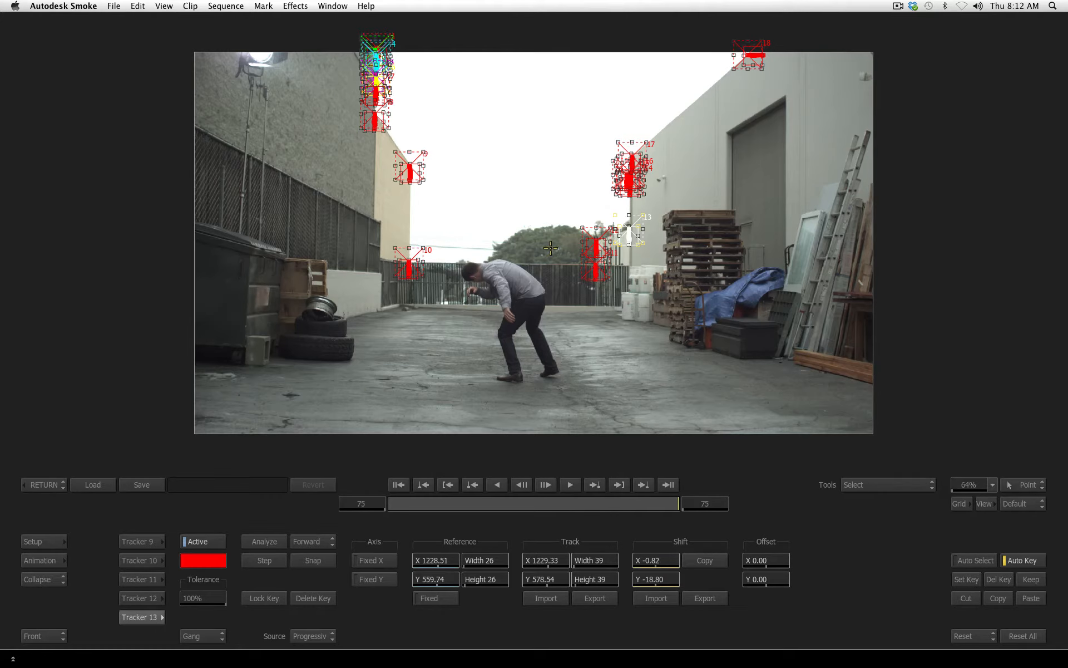
click(36, 484)
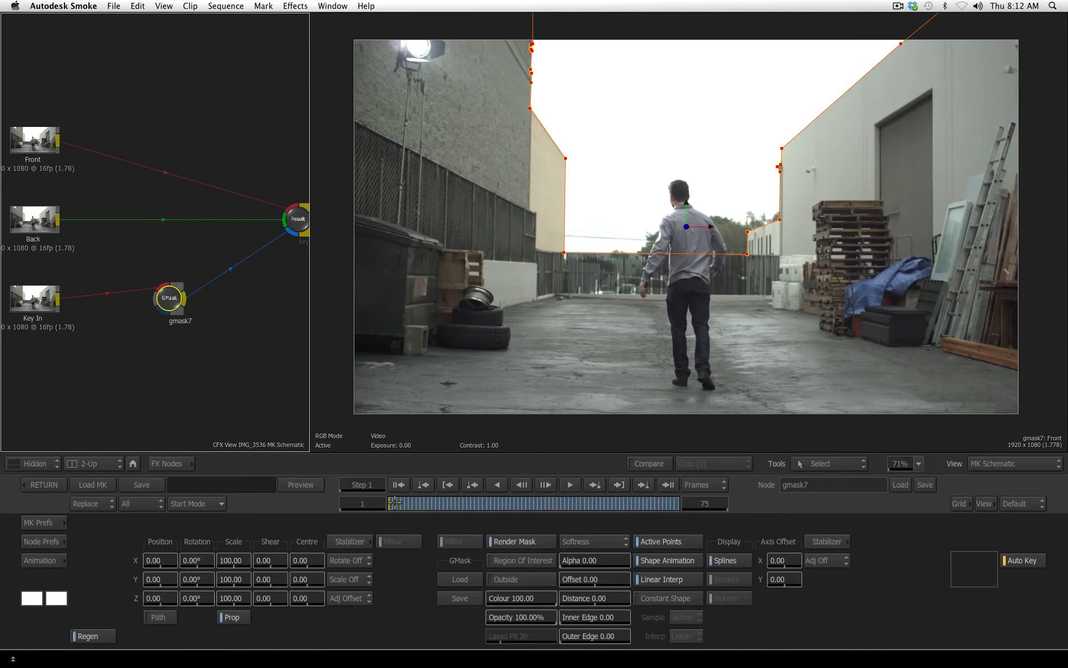
click(665, 485)
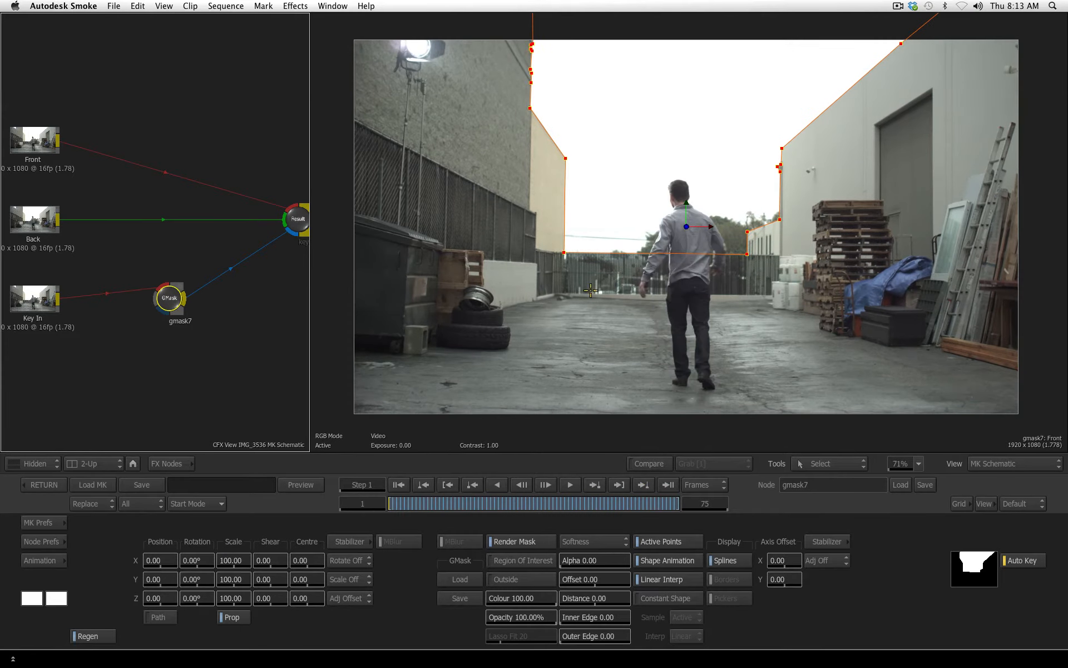
Step: Display the Action result, set the mask to Outside with an Offset of -3, scrub to check it and return to the ConnectFX schematic
key(F4)
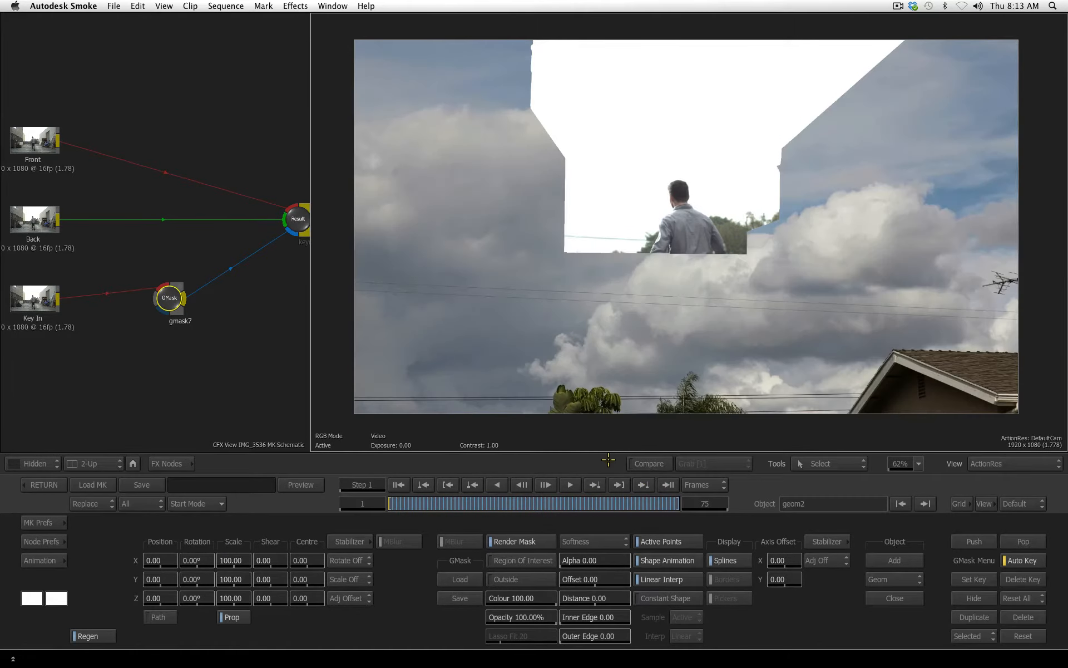
click(528, 579)
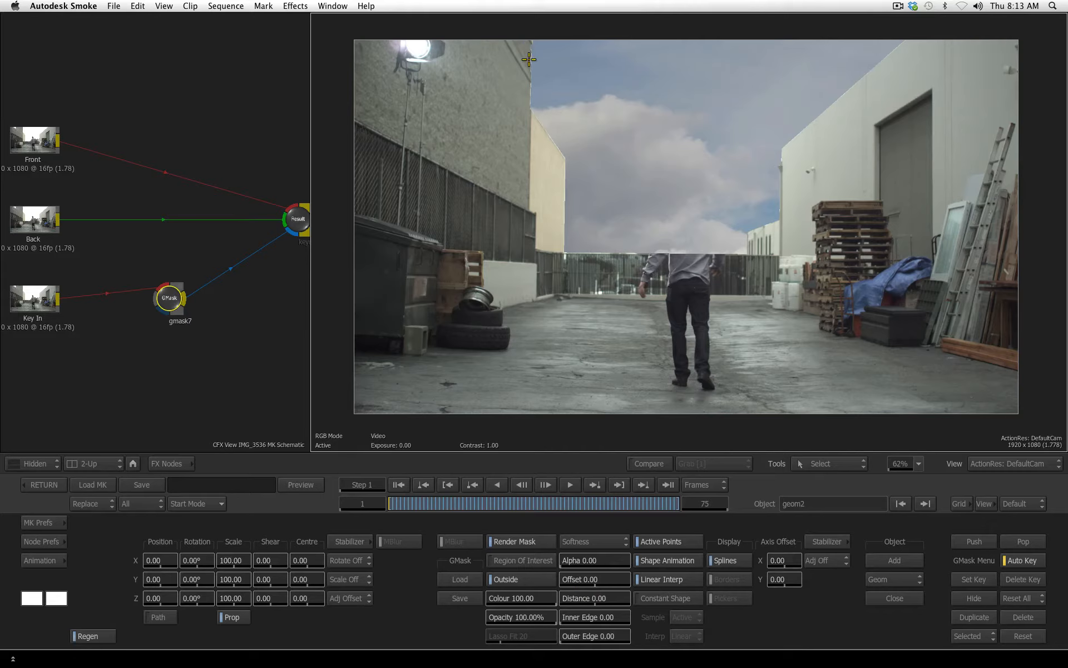
click(597, 578)
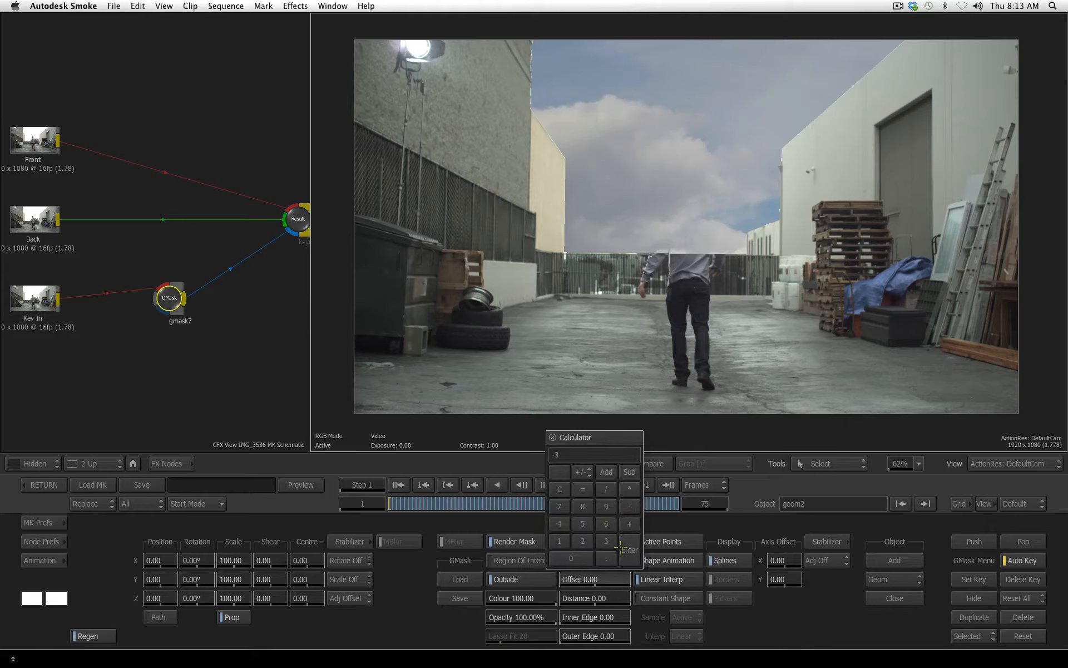
click(621, 548)
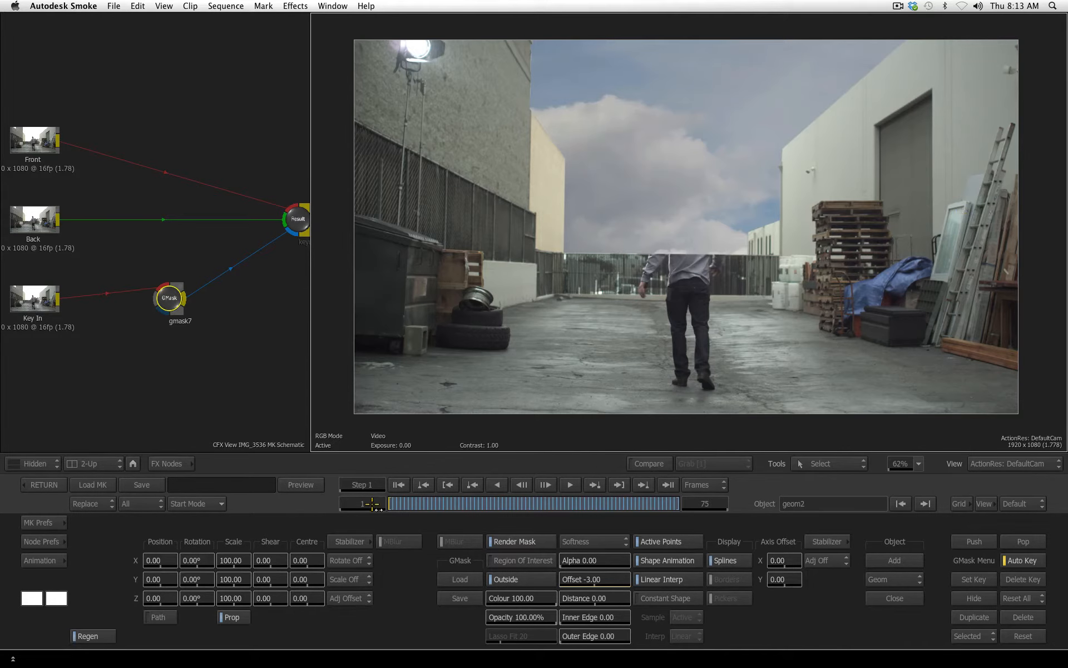
drag(421, 500, 203, 558)
click(41, 487)
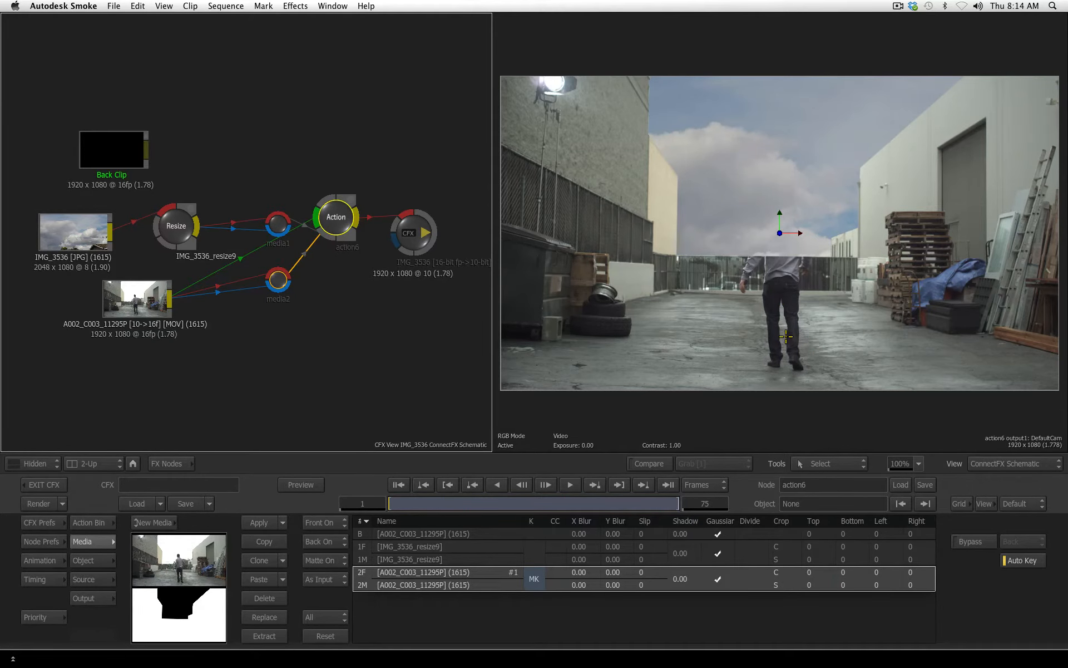
Step: Add a third media layer to the Action node, feed it from the A002_C003_11295P clip and place it below the other media inputs
drag(130, 294, 103, 295)
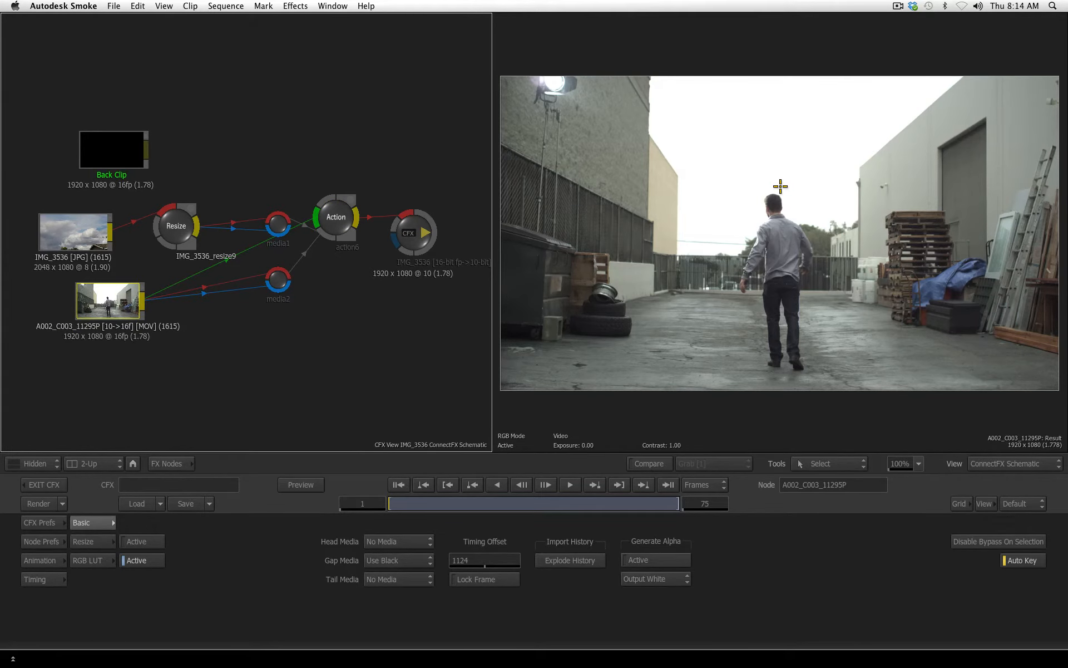
drag(337, 204, 349, 202)
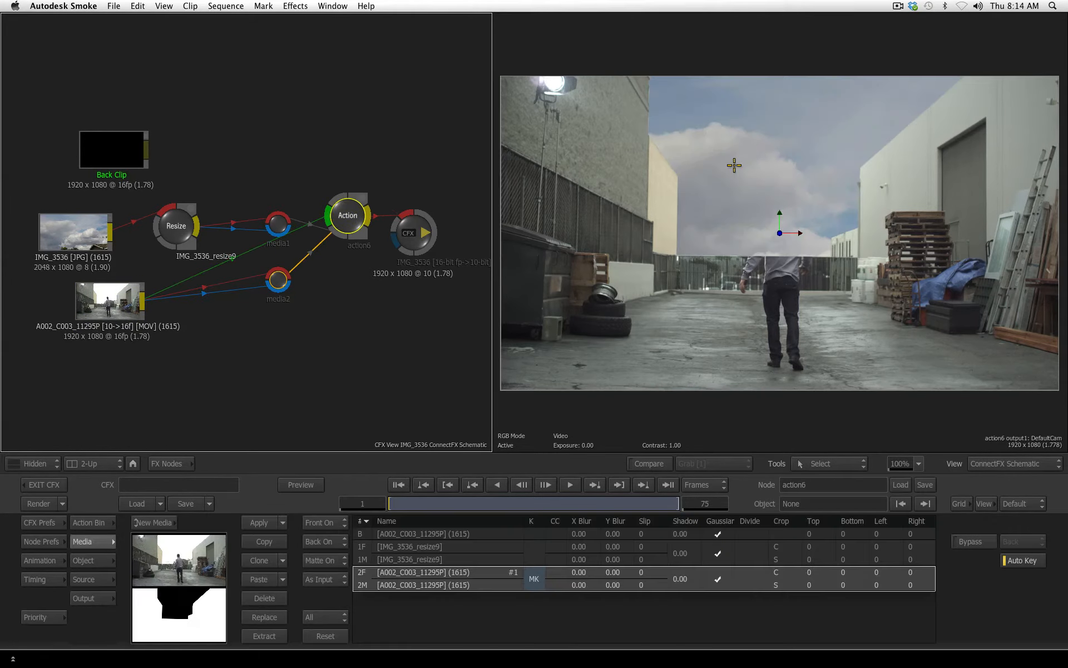
key(n)
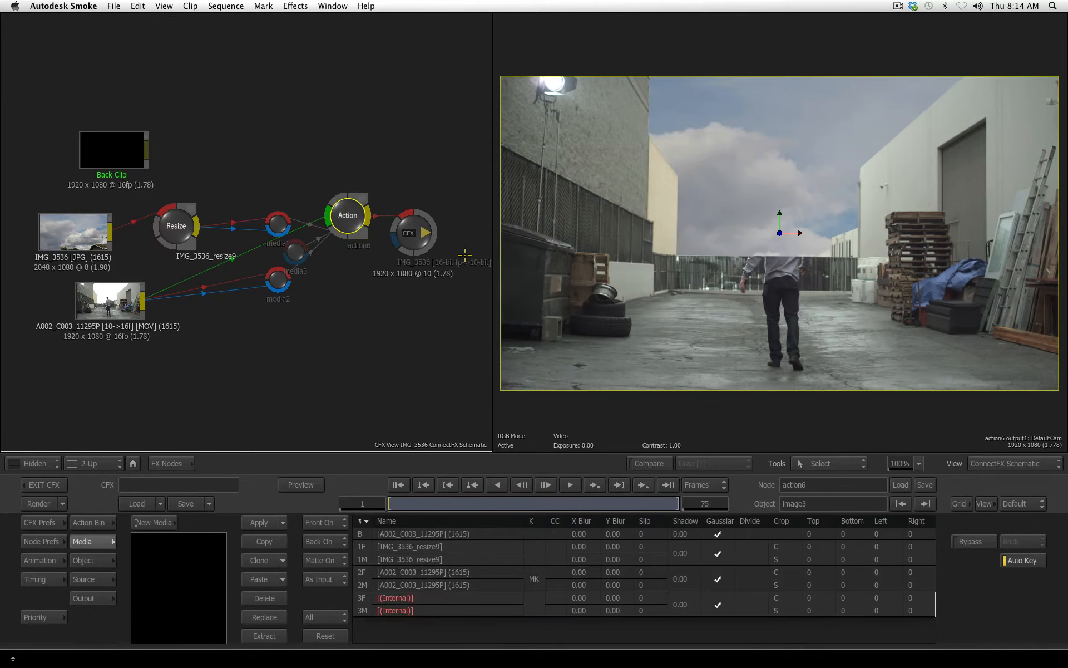
drag(296, 254, 278, 327)
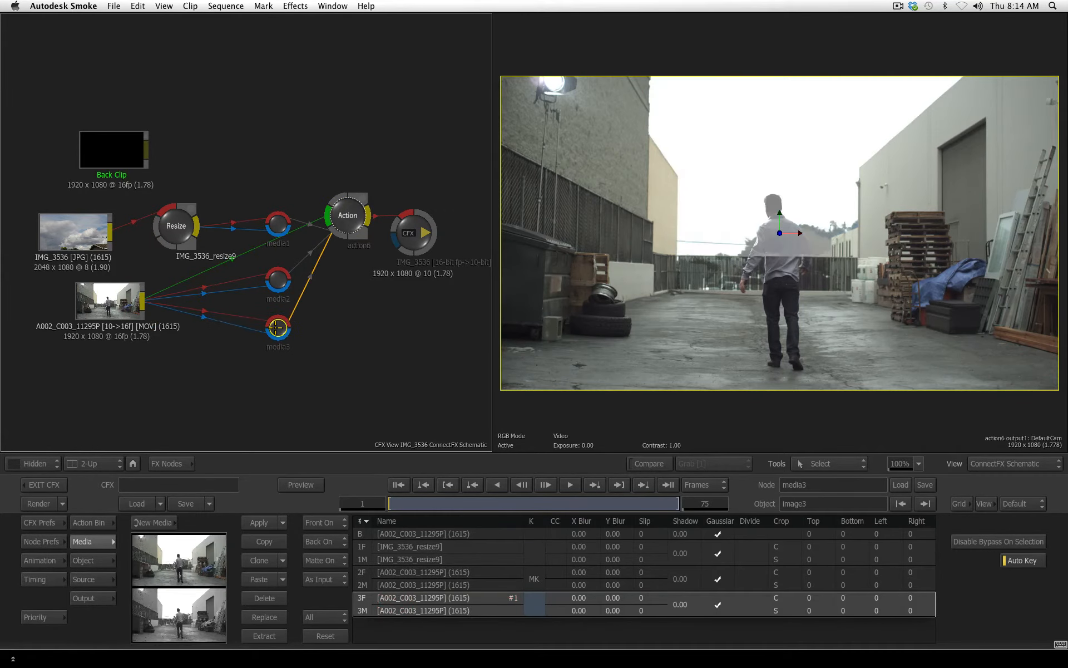
Step: Open the keyer for the new media layer in a two-view layout and reset its start mode to Luminance
click(533, 600)
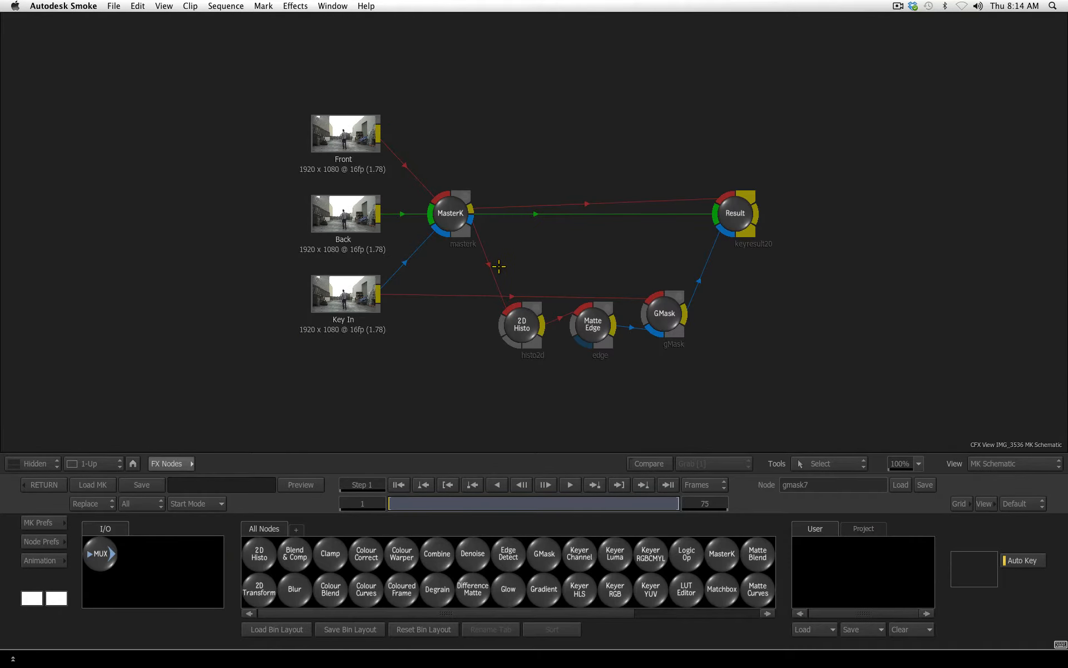
key(alt+2)
click(214, 499)
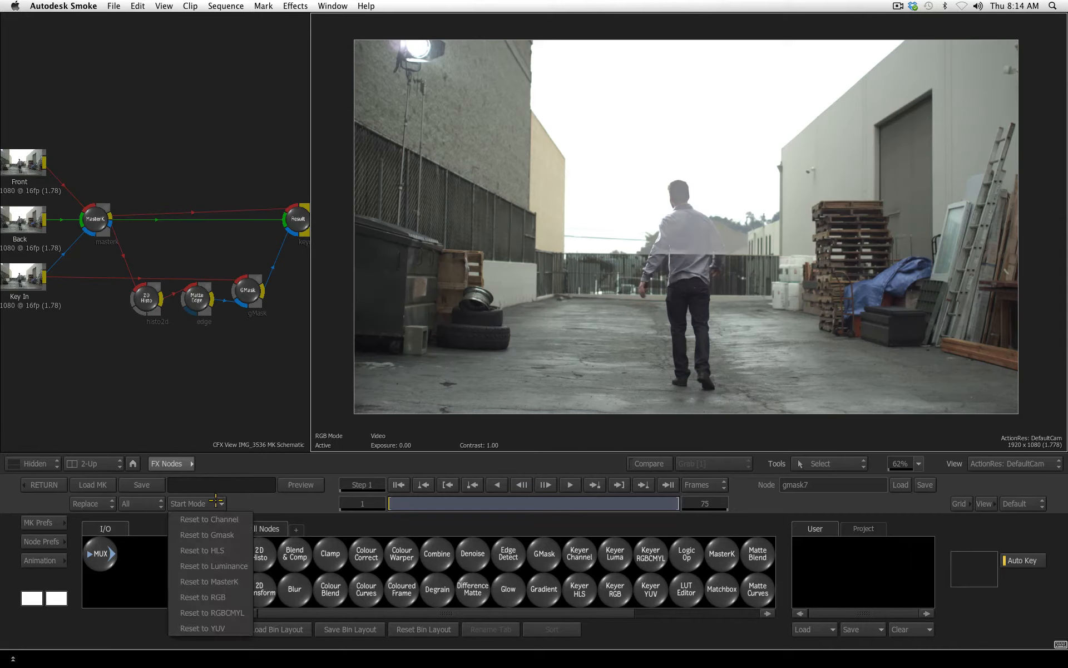
click(224, 566)
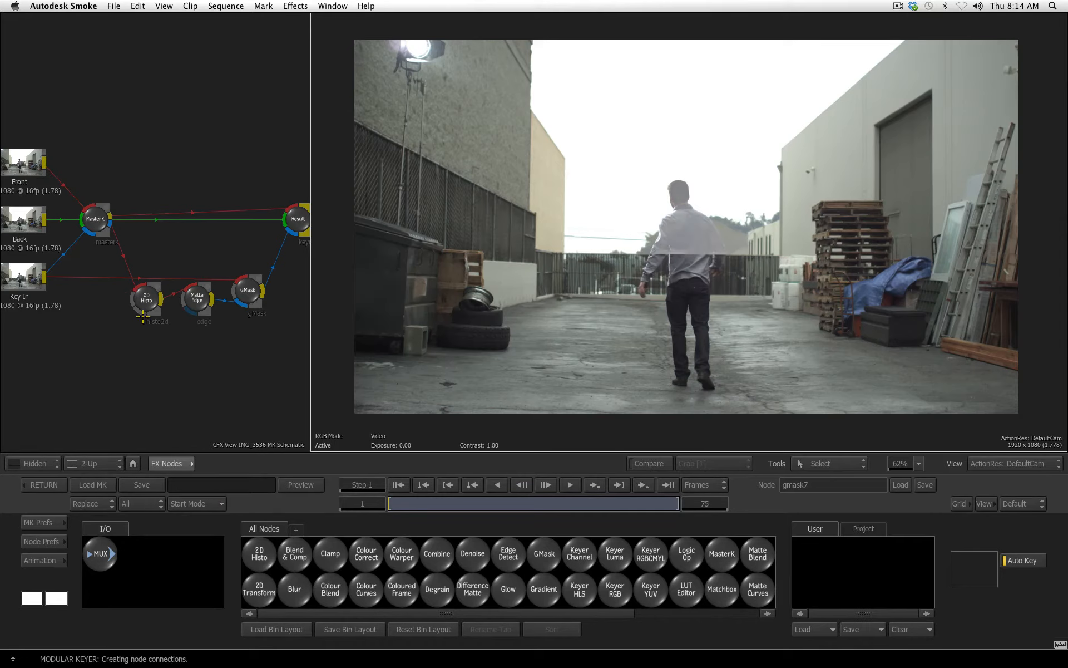
Step: Look through the luma keyer, 2D histogram and matte edge nodes and display the luma keyer's result
click(95, 296)
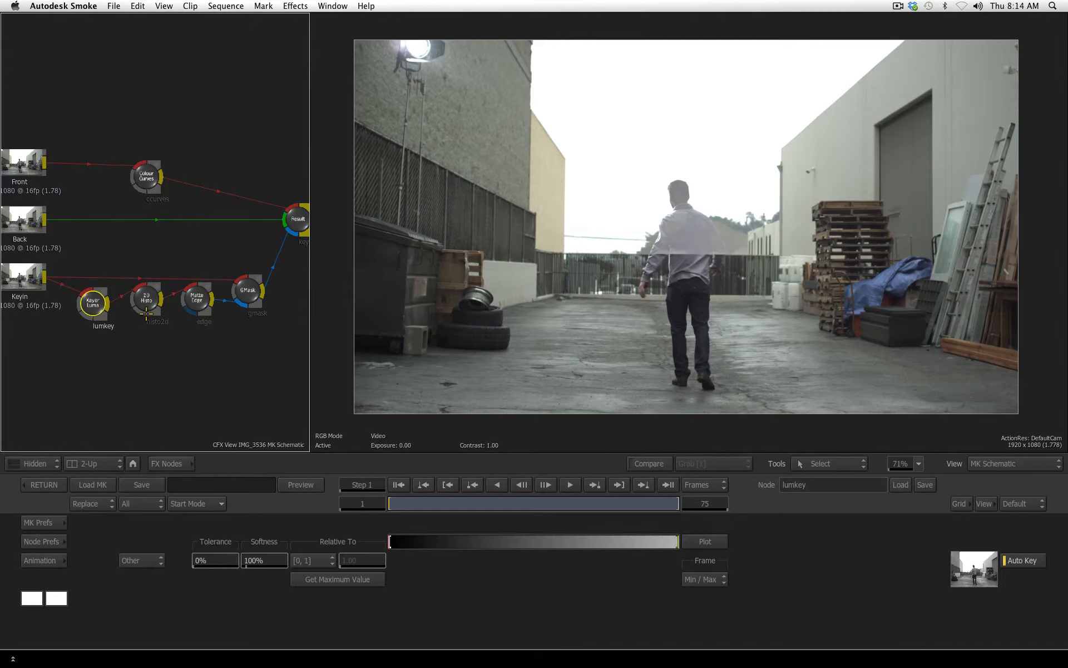
click(148, 296)
click(199, 295)
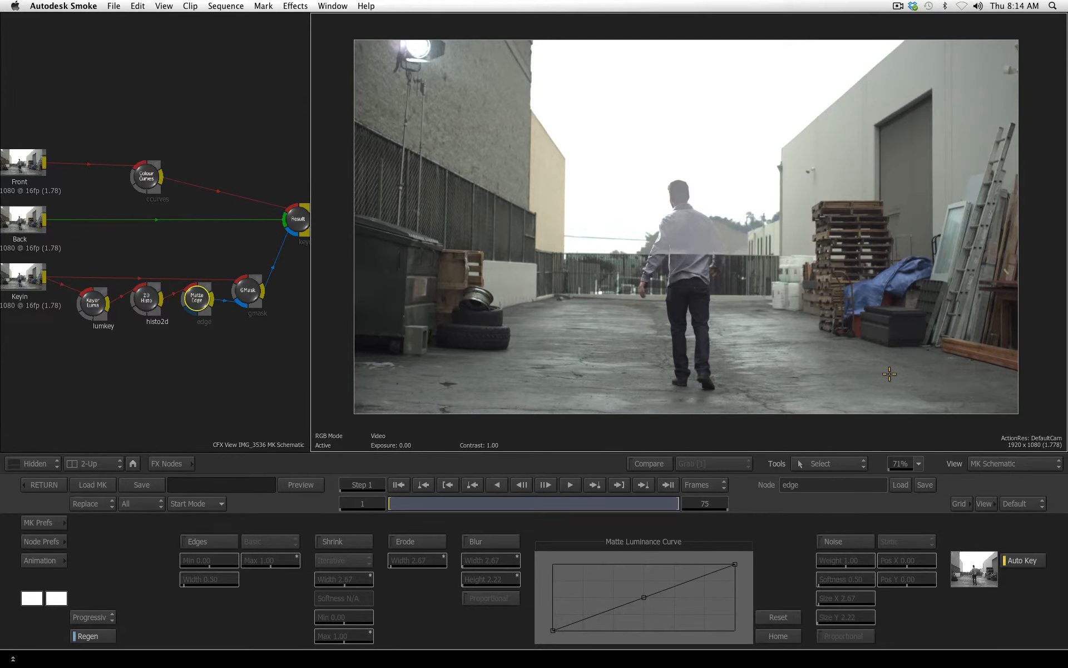
key(F4)
click(92, 303)
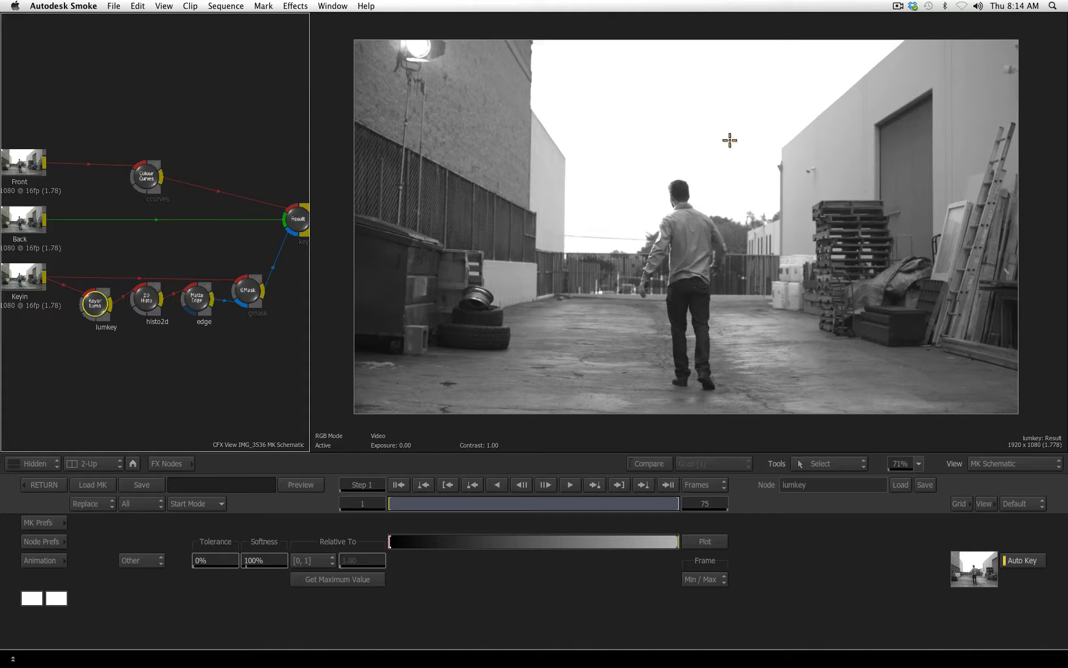
Step: Set the luma keyer's Tolerance to 14%, lower its Softness and raise the 2D histogram's minimum input to 0.637
drag(203, 560, 285, 600)
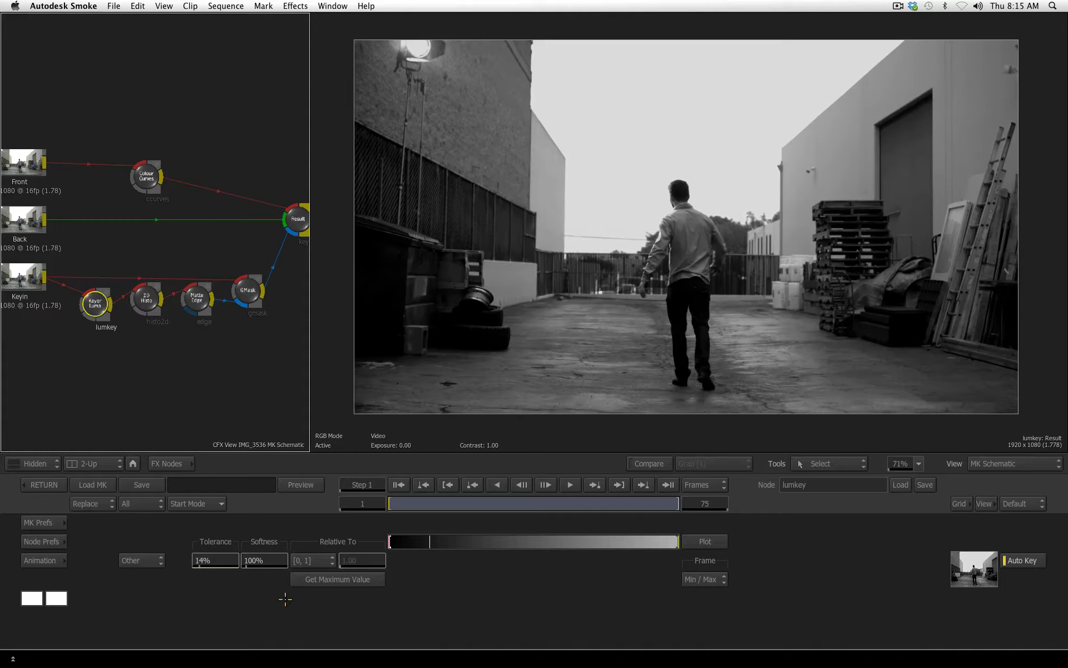
drag(257, 567, 253, 565)
click(136, 300)
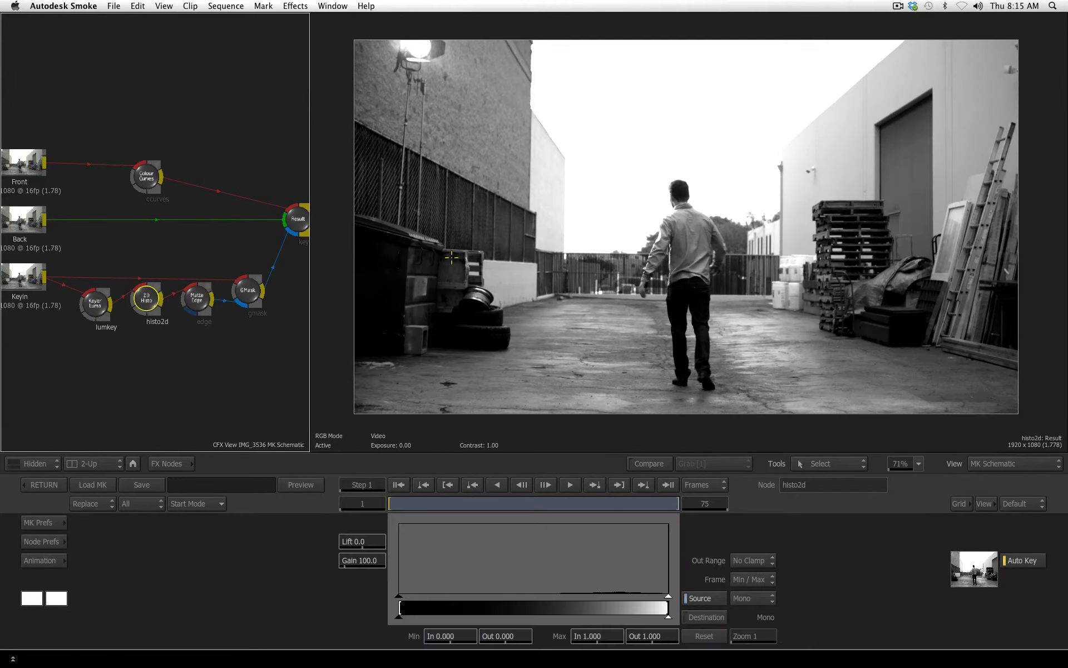
drag(616, 588, 634, 590)
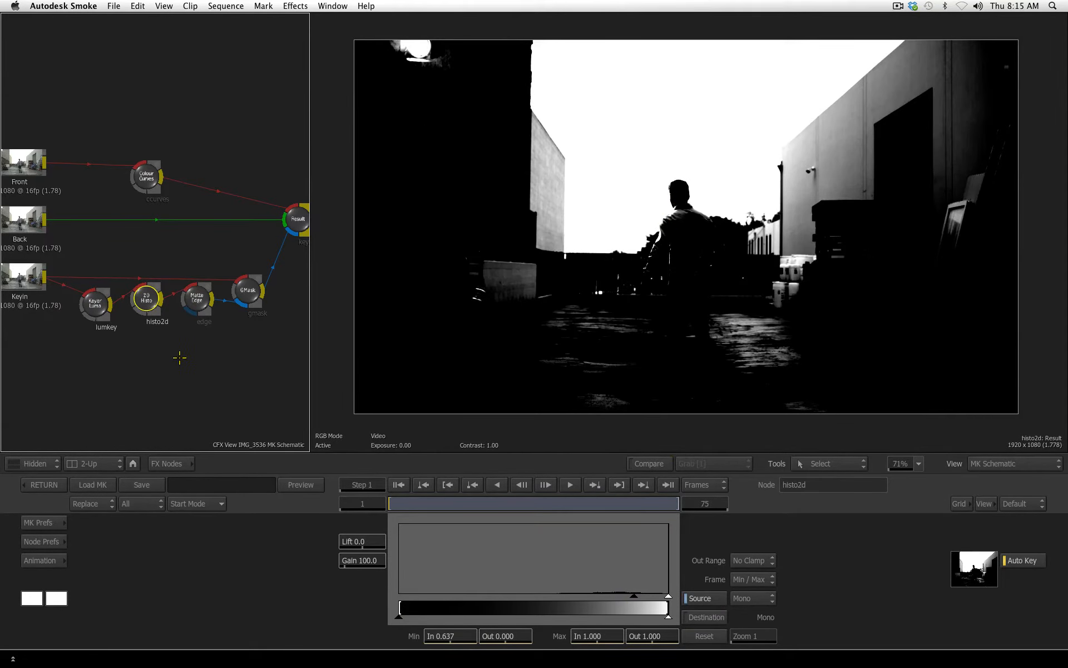
Step: Try the Shrink option on the key's Matte Edge node
click(197, 305)
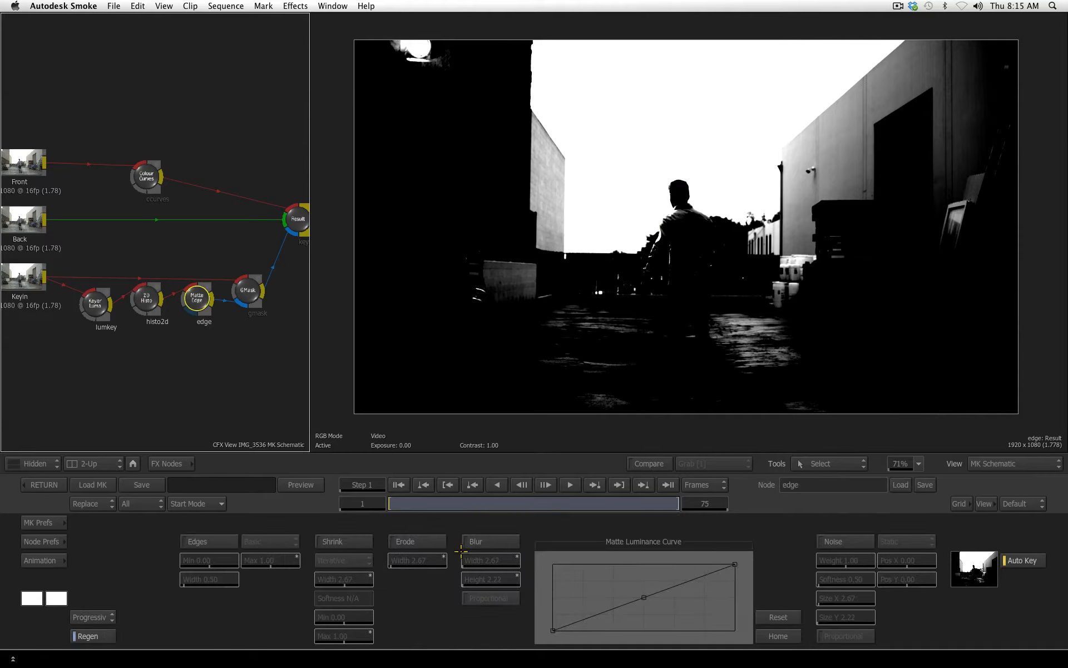
click(341, 540)
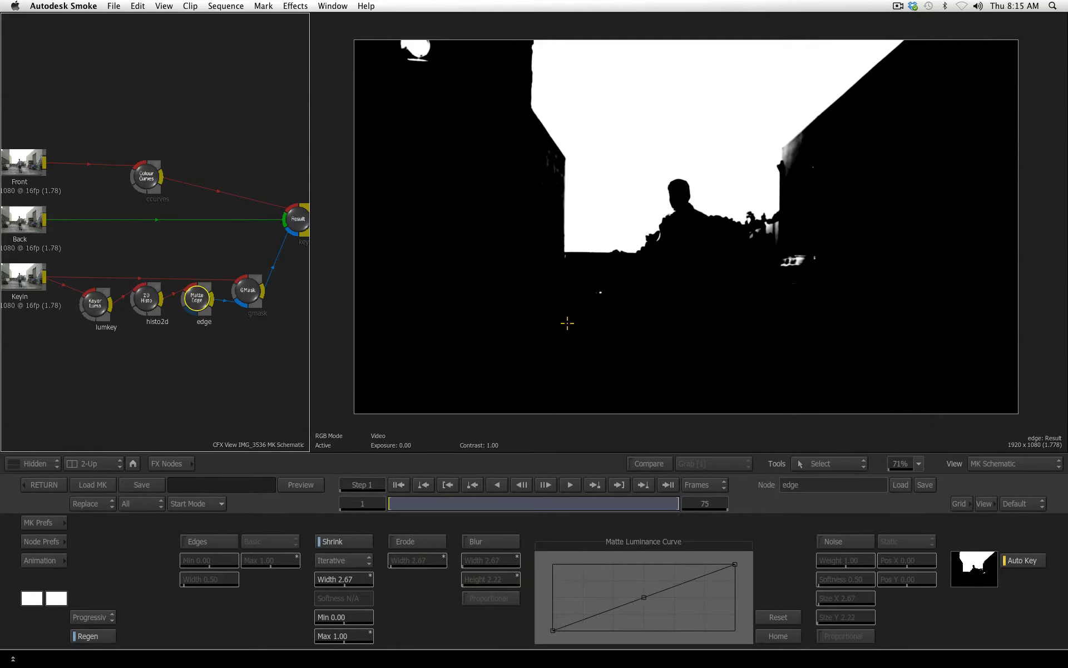
click(336, 541)
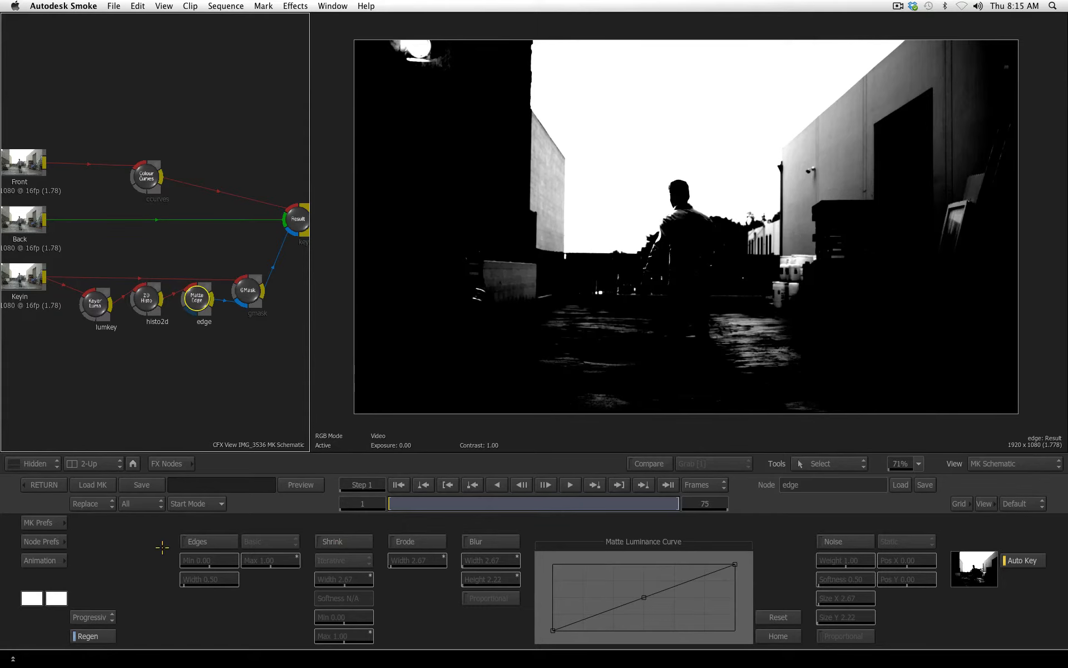
Step: Insert a Negative node between the Matte Edge and GMask nodes and move the GMask node to make room
click(169, 463)
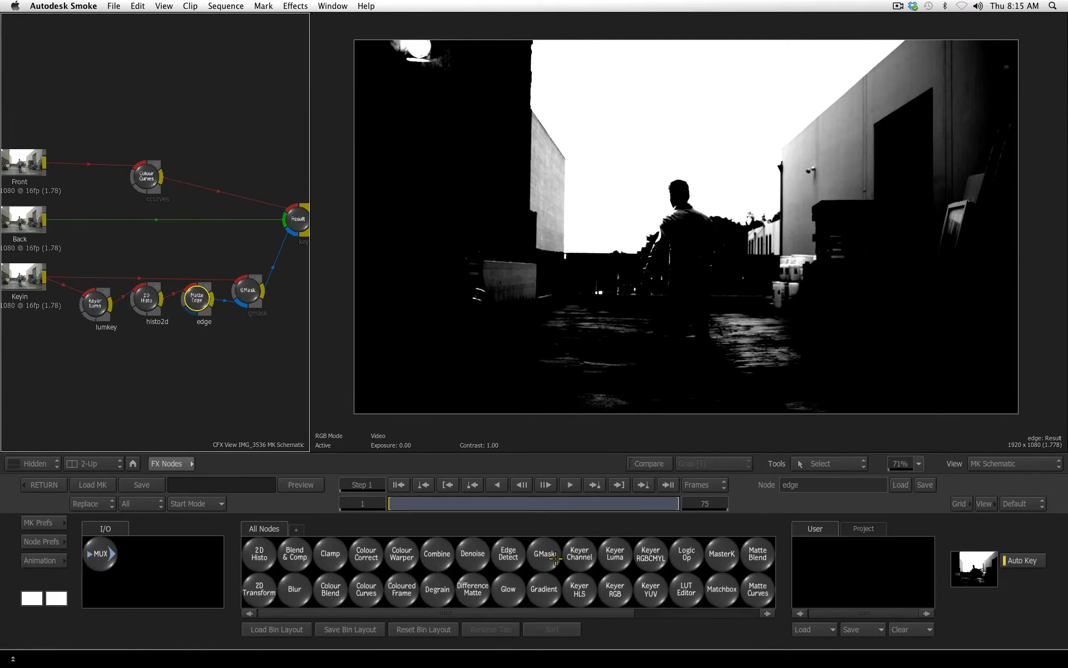
scroll(591, 572, right, 5)
drag(651, 553, 179, 296)
drag(247, 290, 290, 283)
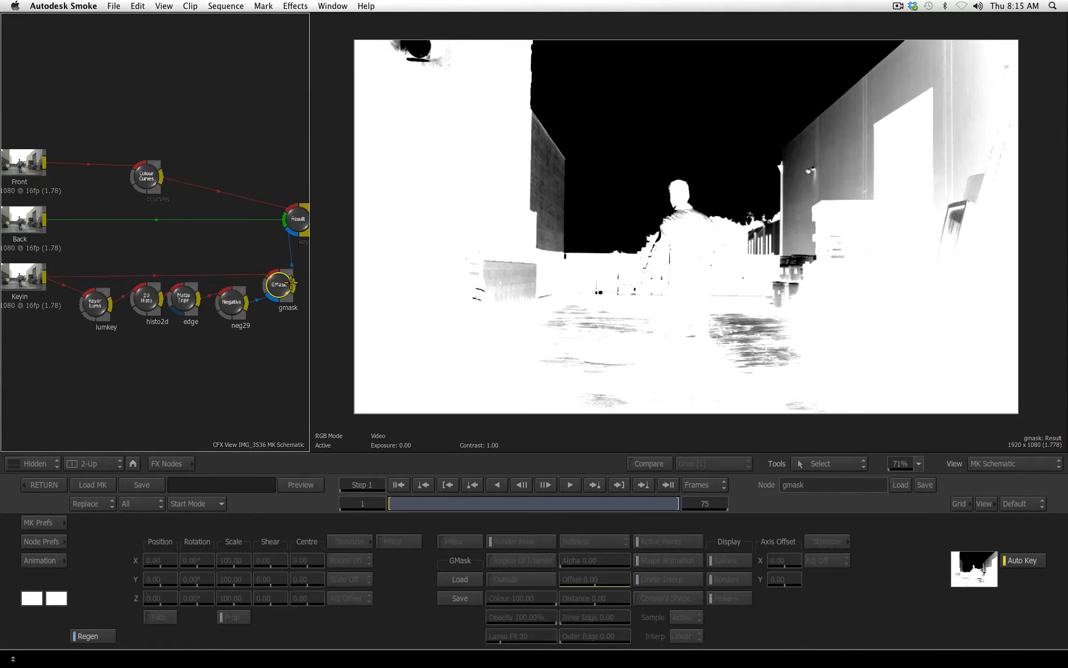
Step: Add a mask shape in the GMask node and draw a closed spline around the man's head and upper body
click(666, 420)
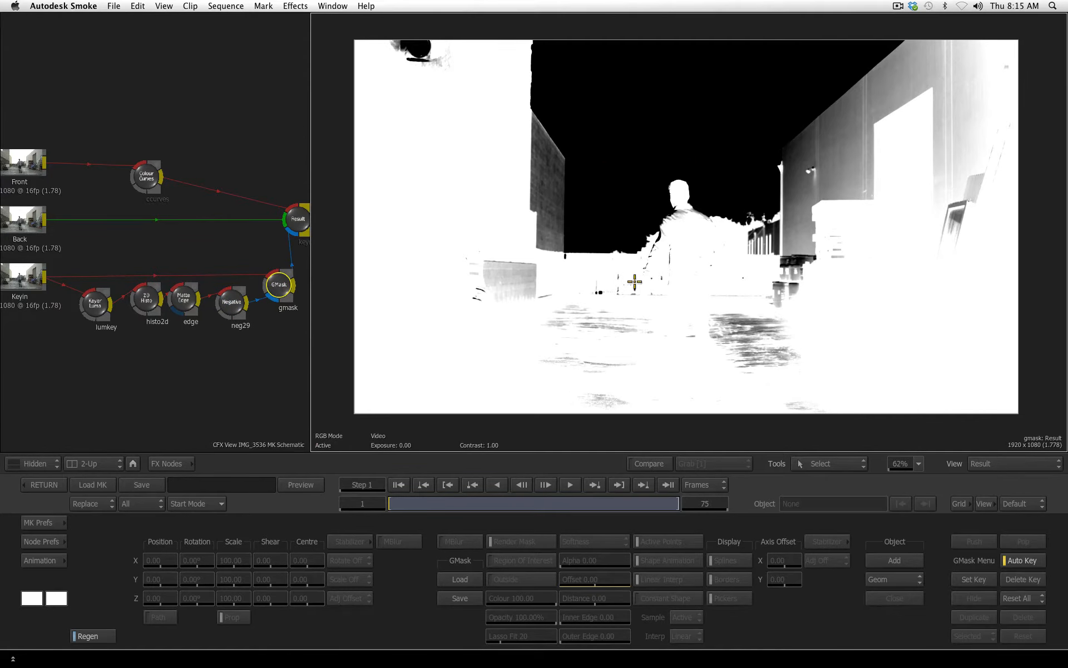
click(894, 560)
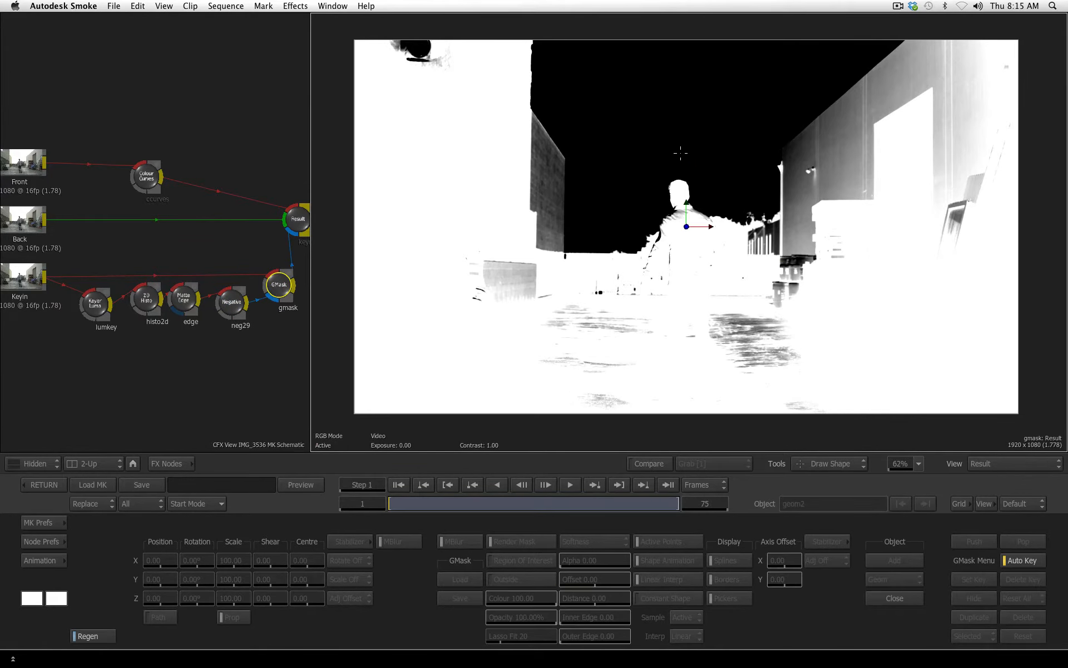
drag(677, 153, 726, 152)
drag(743, 233, 747, 259)
drag(696, 289, 645, 295)
drag(604, 214, 599, 177)
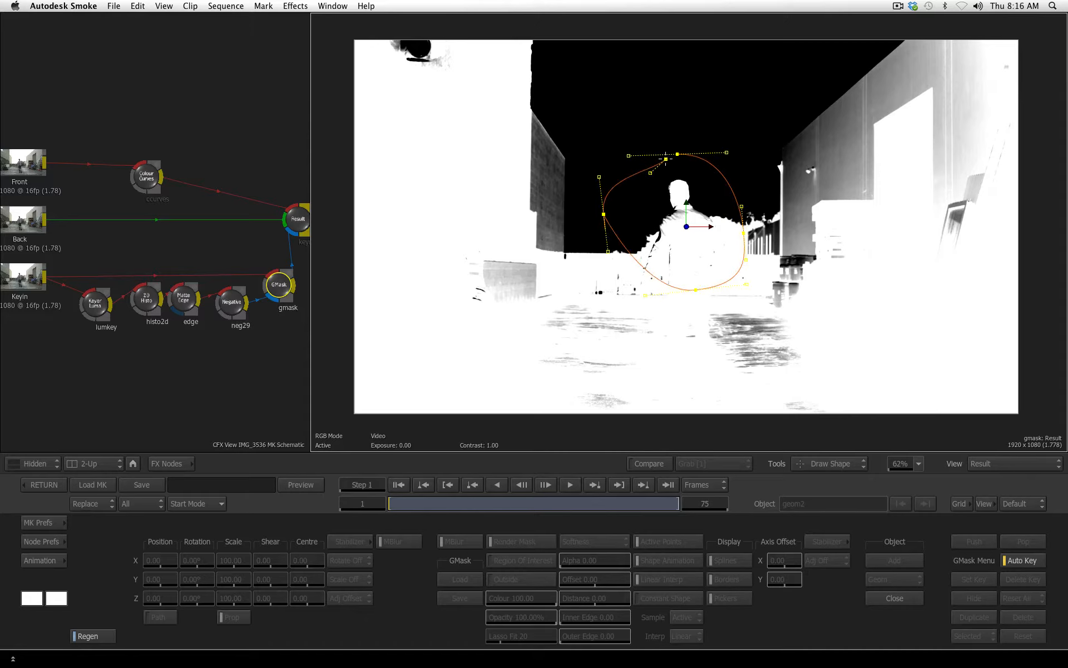
click(677, 154)
Step: Reshape the mask's bottom, side and top points and tangents into a rounder outline around the man's upper body
drag(646, 296, 615, 293)
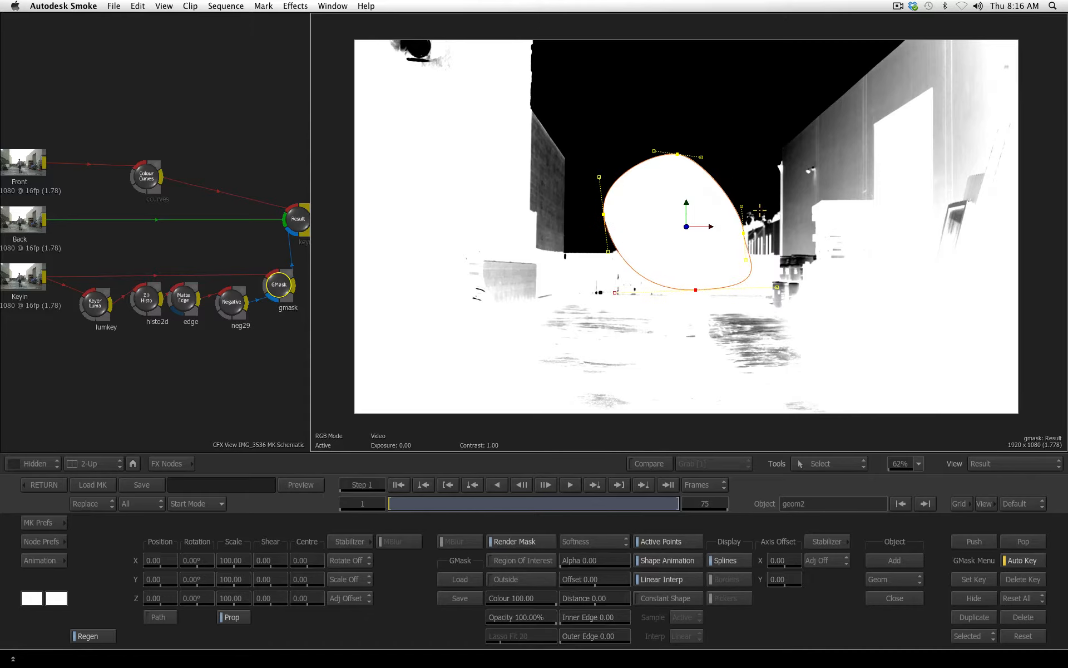
drag(743, 232, 763, 204)
drag(760, 178, 760, 169)
drag(695, 290, 681, 295)
drag(701, 157, 702, 168)
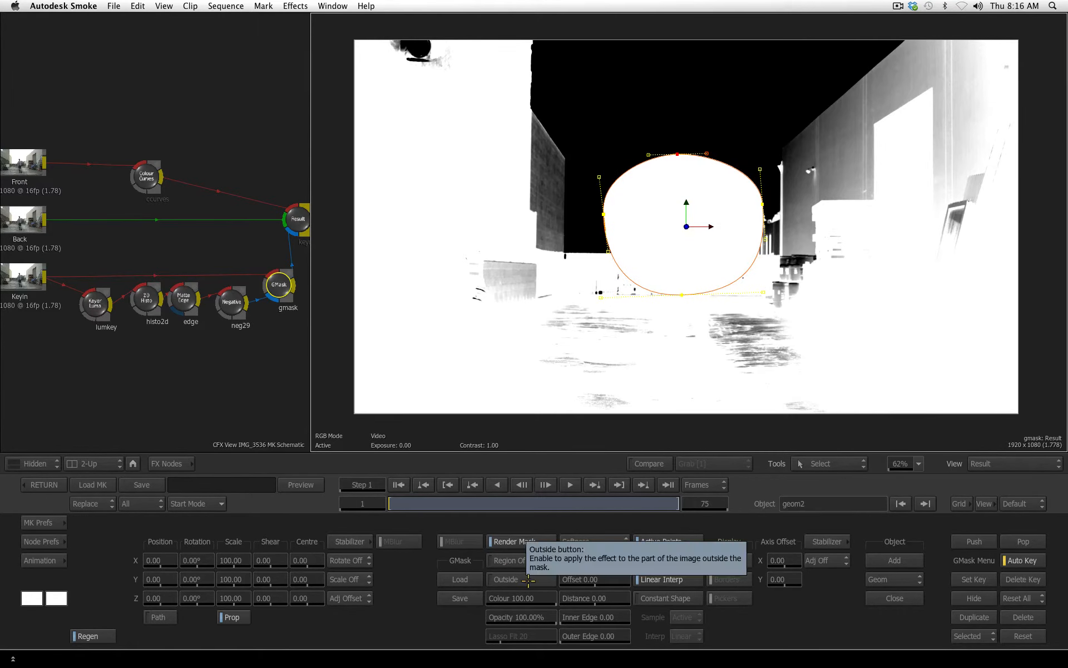
Step: Display the Action result, set the mask to Colour 0 and Outside, and return to the ConnectFX schematic
key(F8)
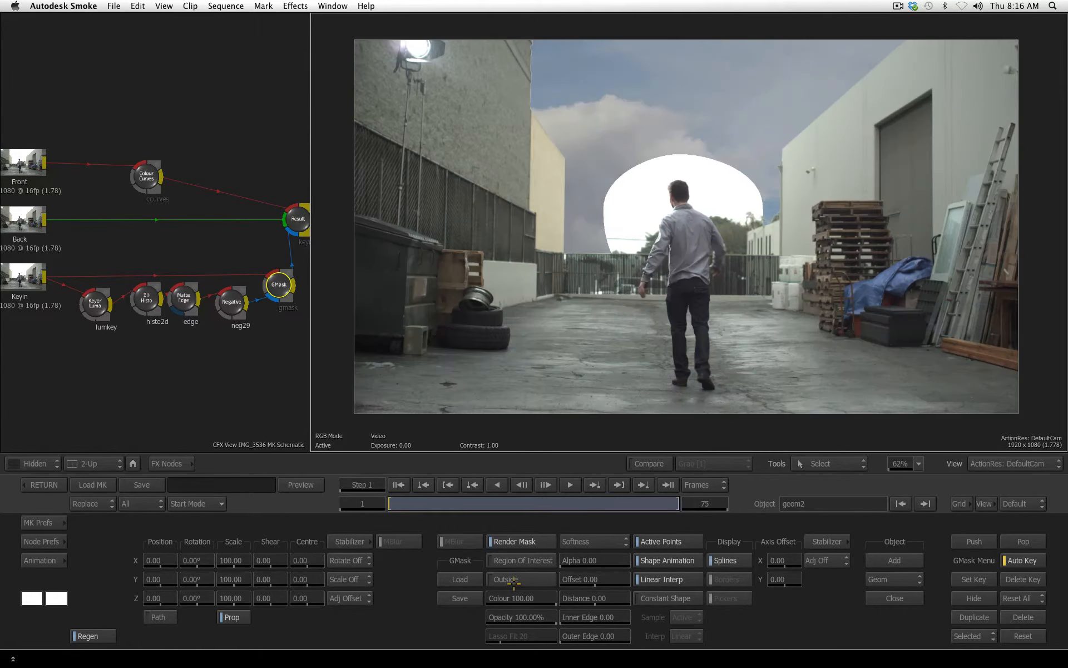
drag(501, 598, 314, 606)
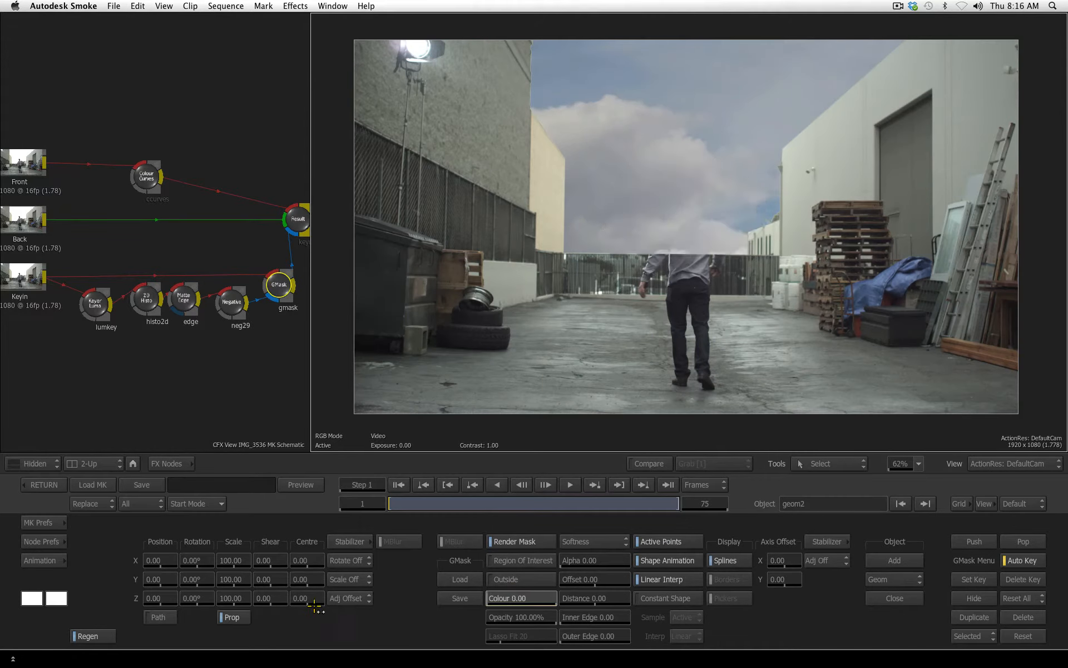
click(523, 583)
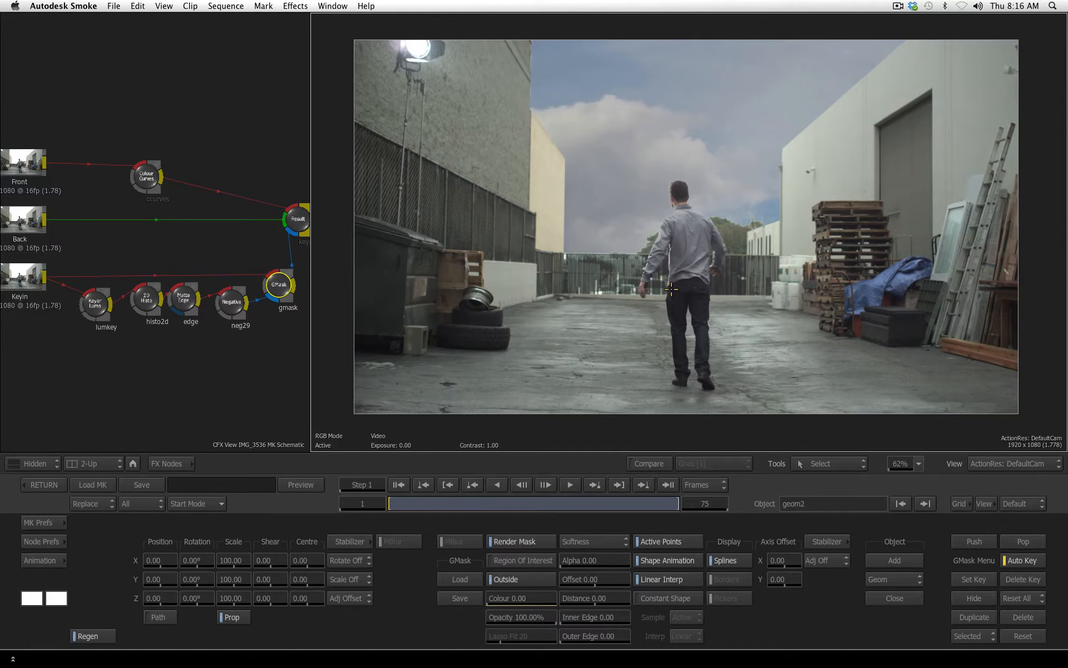
click(44, 485)
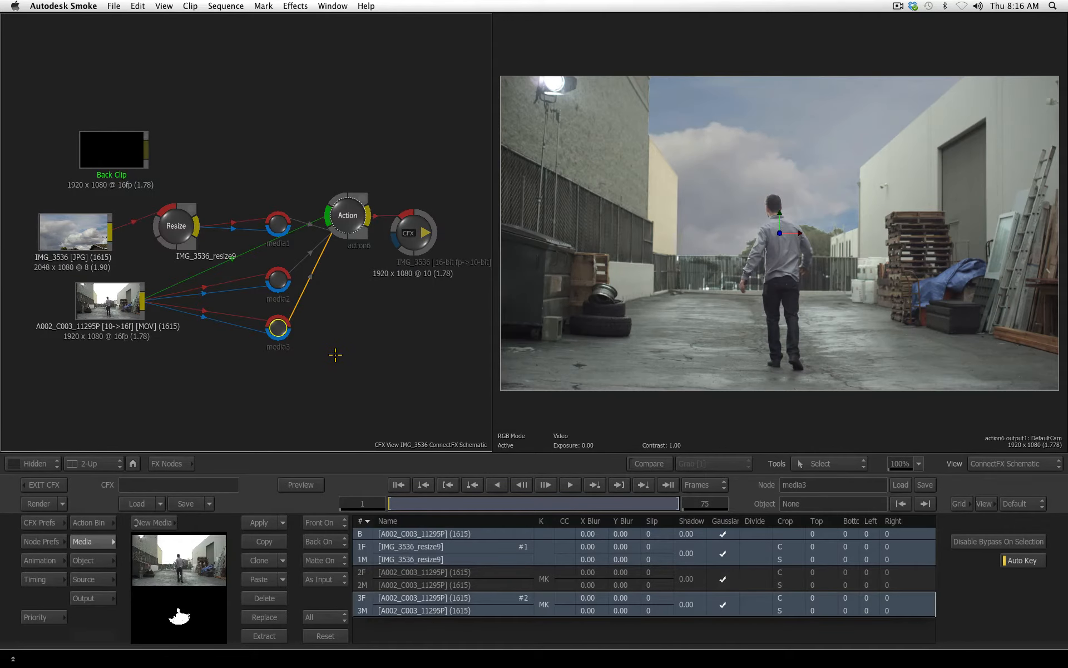
Step: Reposition the Action node in the ConnectFX schematic and open its Action schematic
drag(342, 218, 350, 247)
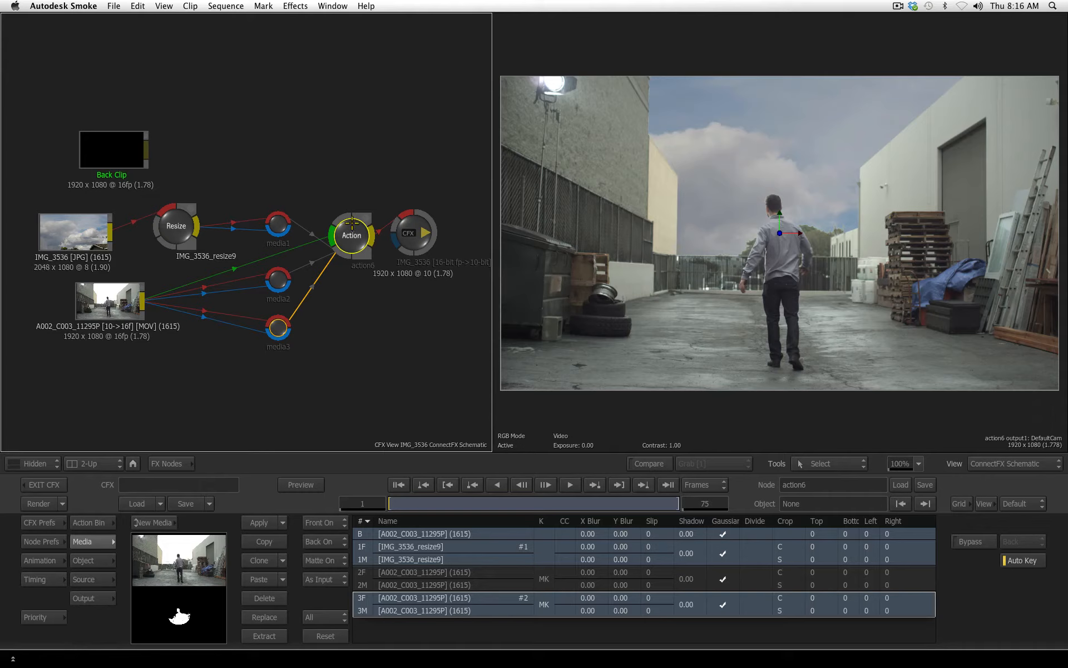
drag(352, 223, 351, 215)
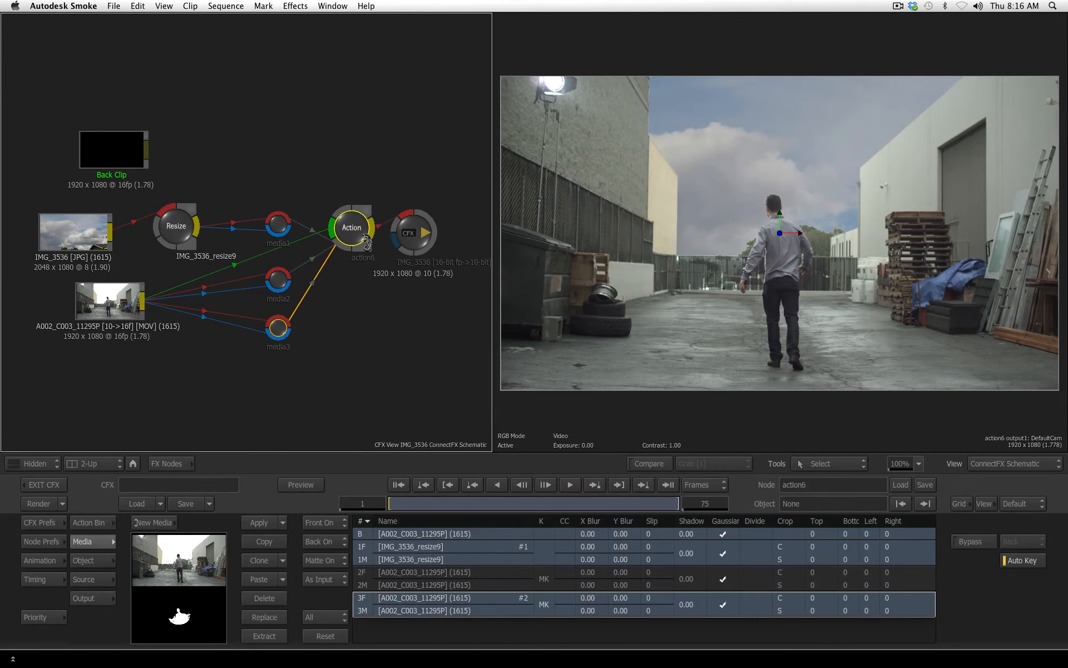
double_click(366, 242)
Step: Try rotating the third image's axis by 5° around Y
click(409, 223)
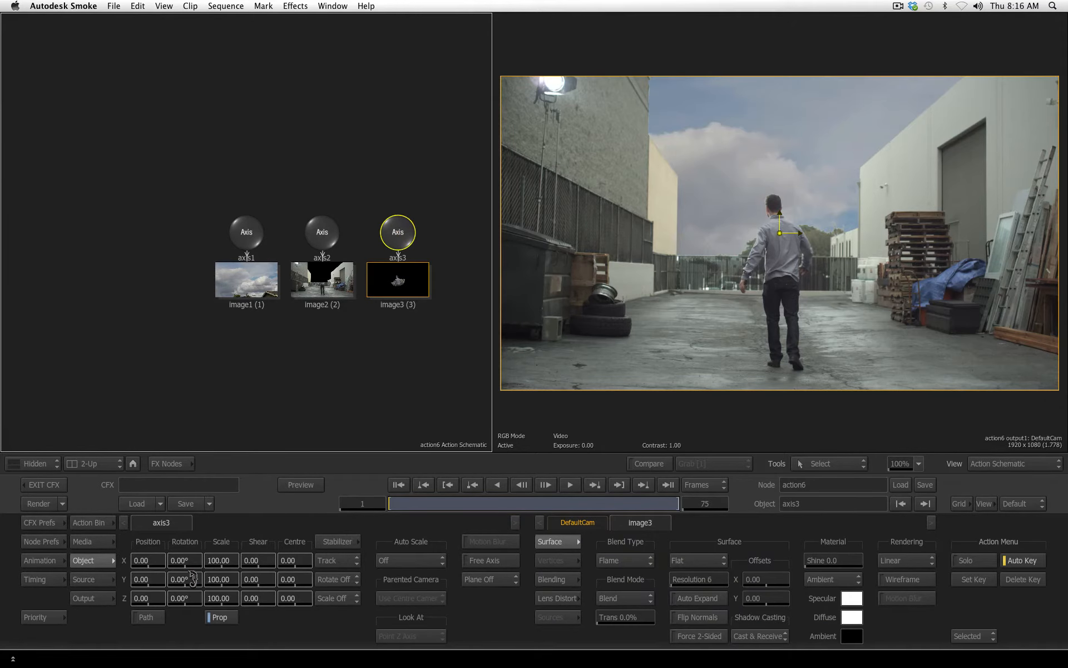
drag(191, 578, 223, 580)
click(223, 580)
click(253, 634)
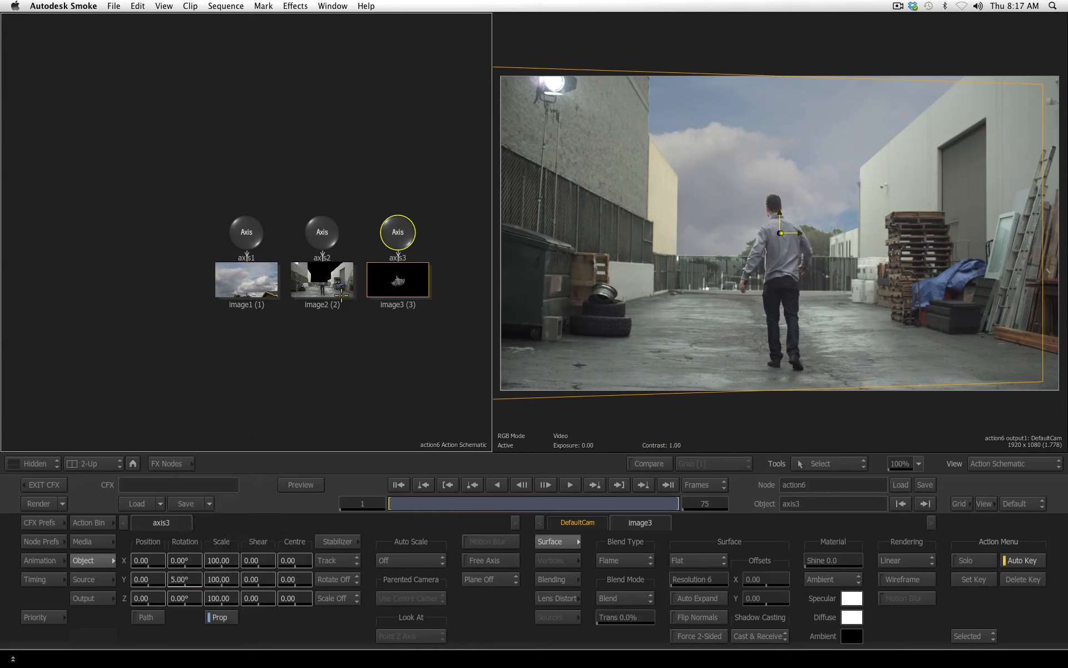
alt+click(178, 580)
Step: Add a 3D Text node to the Action schematic beside the third image's axis
drag(261, 350, 105, 341)
click(89, 524)
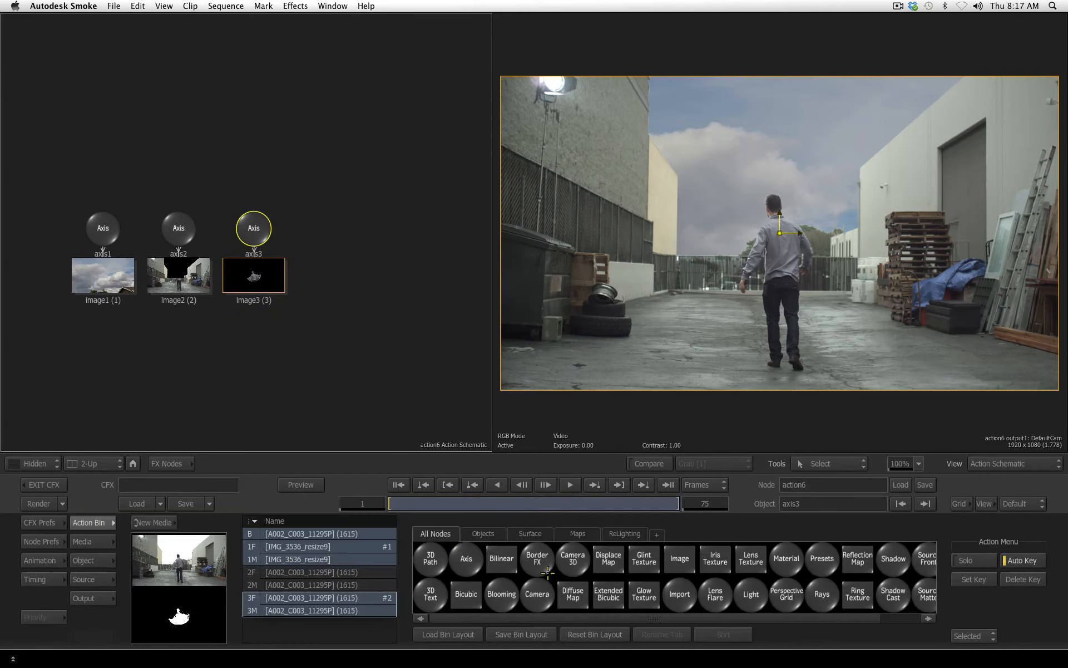
drag(432, 595, 330, 237)
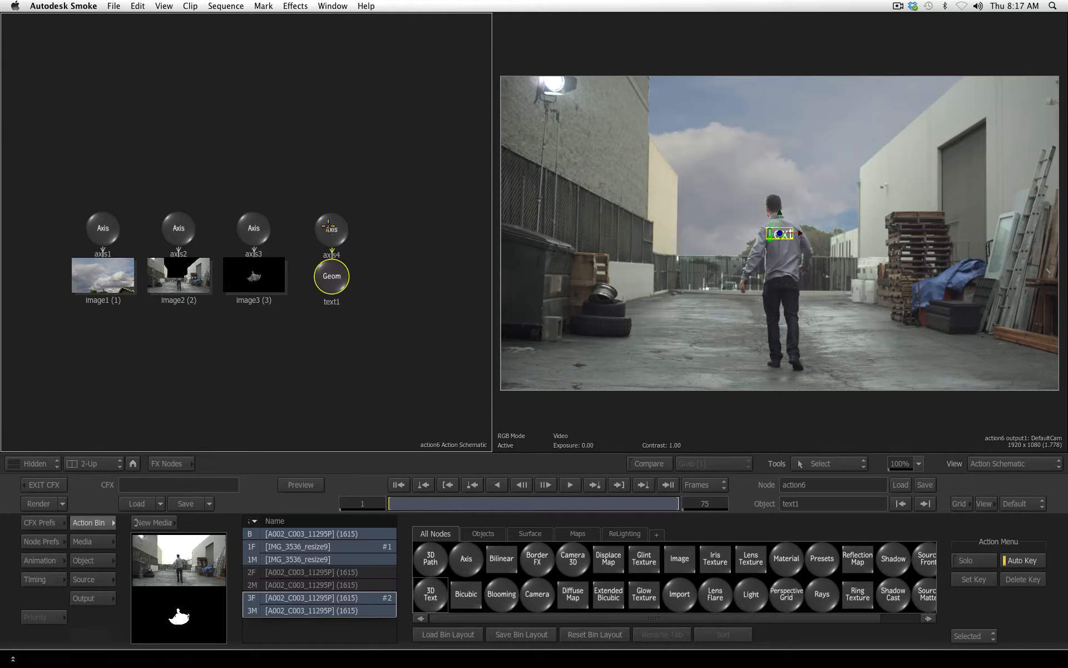
Step: Set the 3D text to "FIX IT IN POST" with a Size of 200
click(328, 225)
click(654, 540)
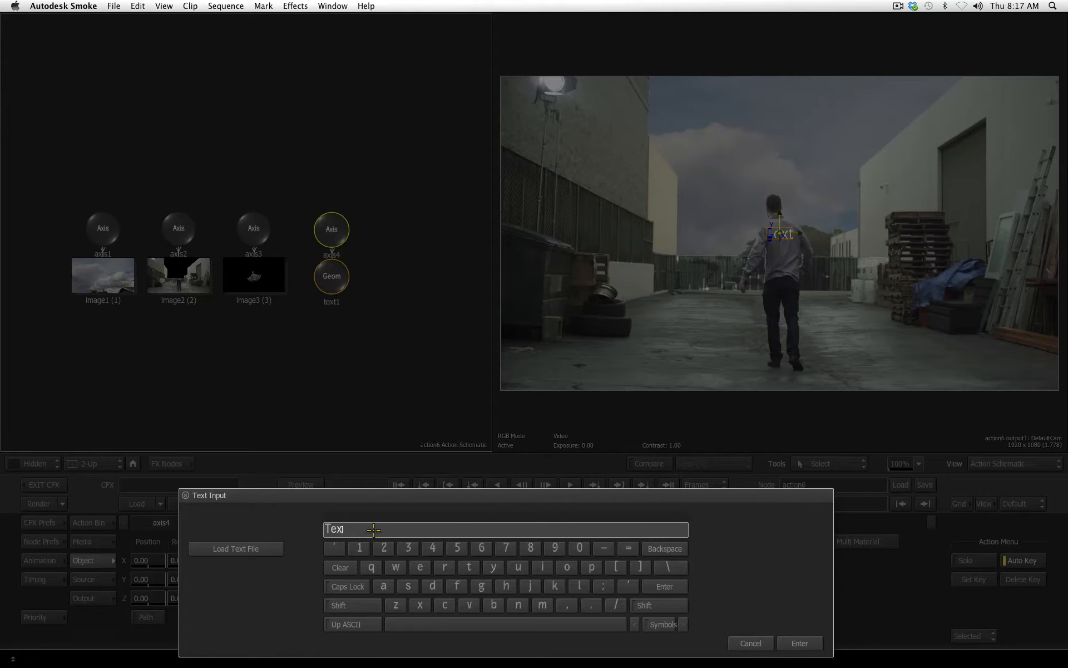
drag(373, 529, 269, 530)
text(FlX IT IN POST)
key(Return)
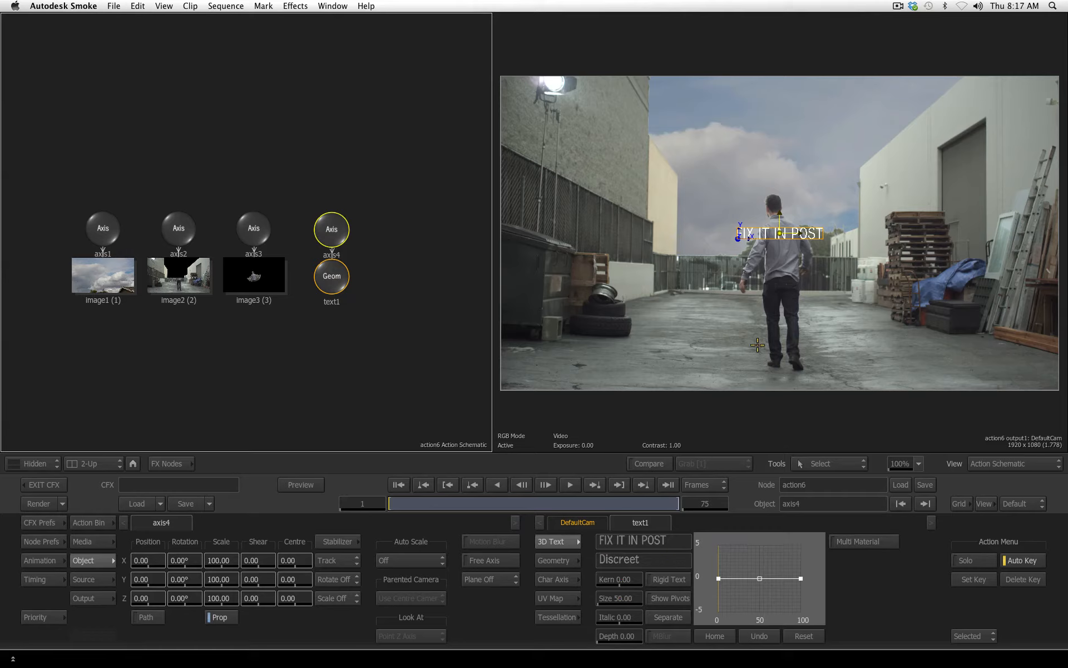
click(634, 601)
text(200)
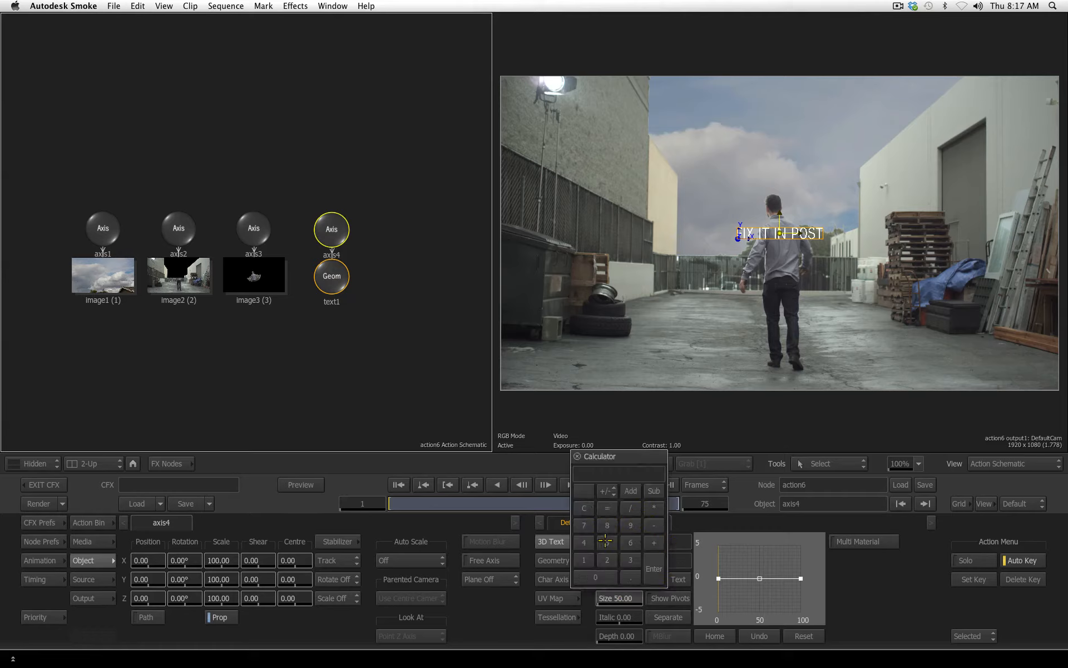
key(Return)
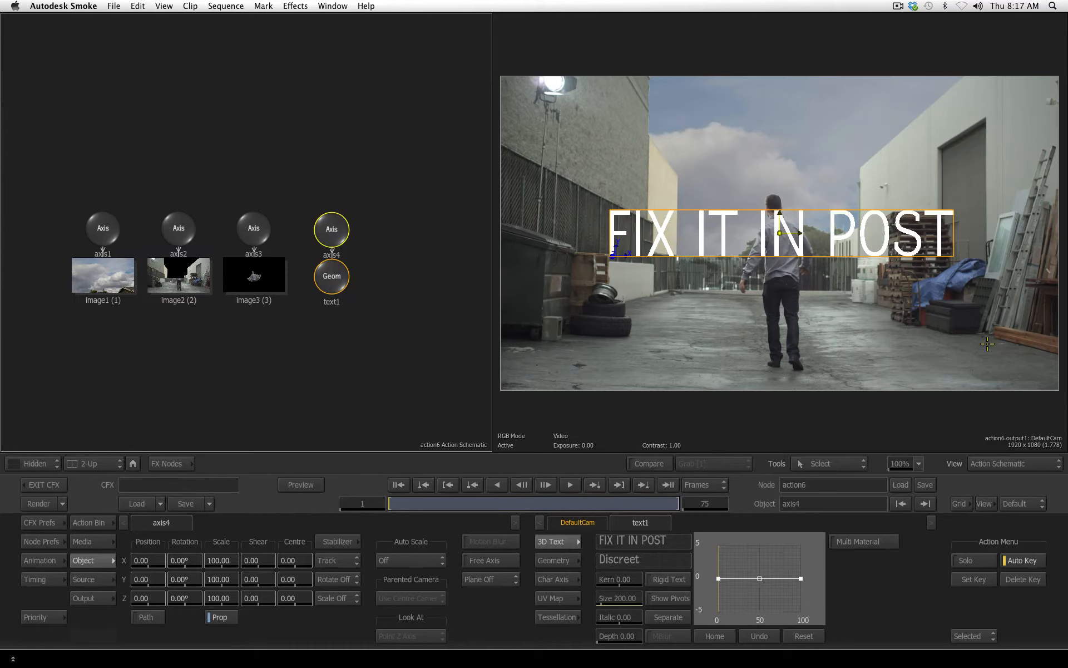
Step: Add an Ambient light to the Action scene at a Z position of 1564
click(92, 523)
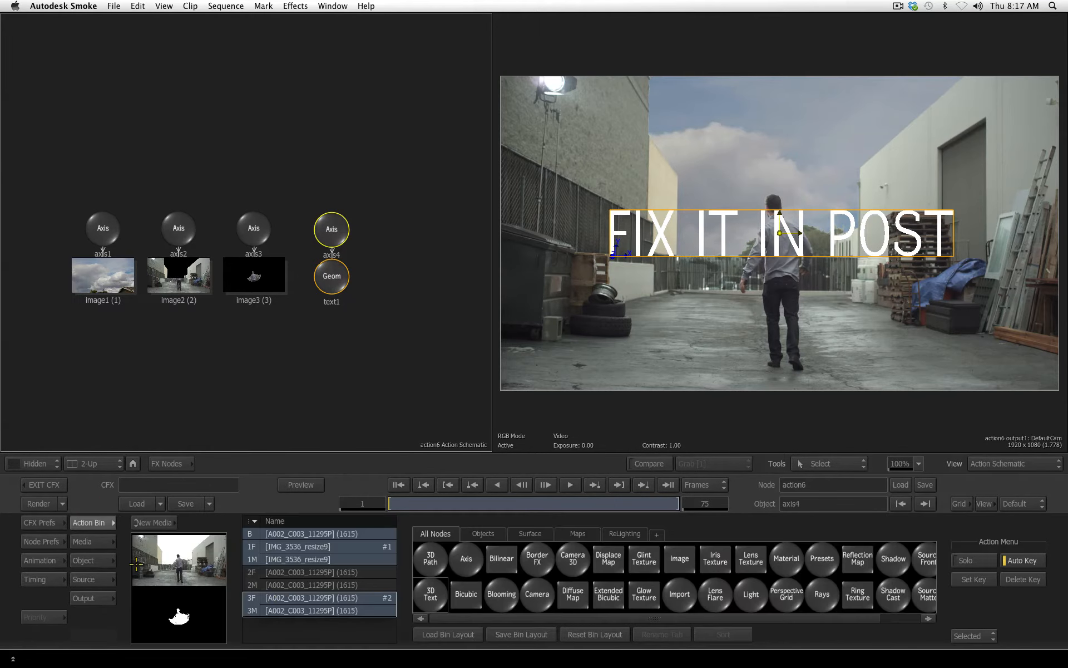
click(757, 590)
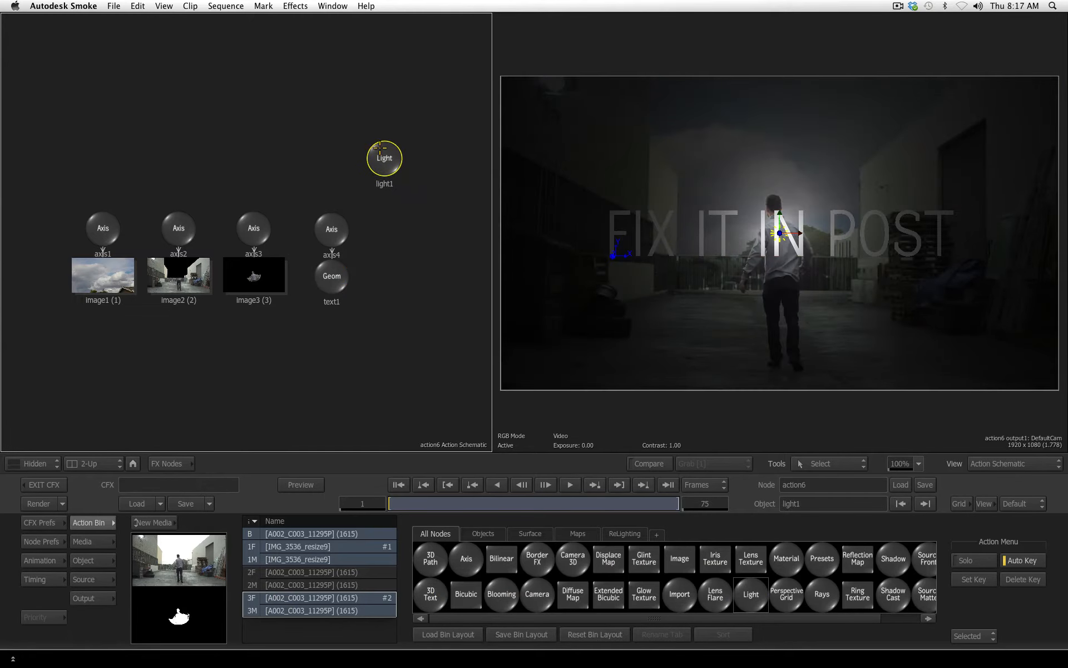
click(381, 152)
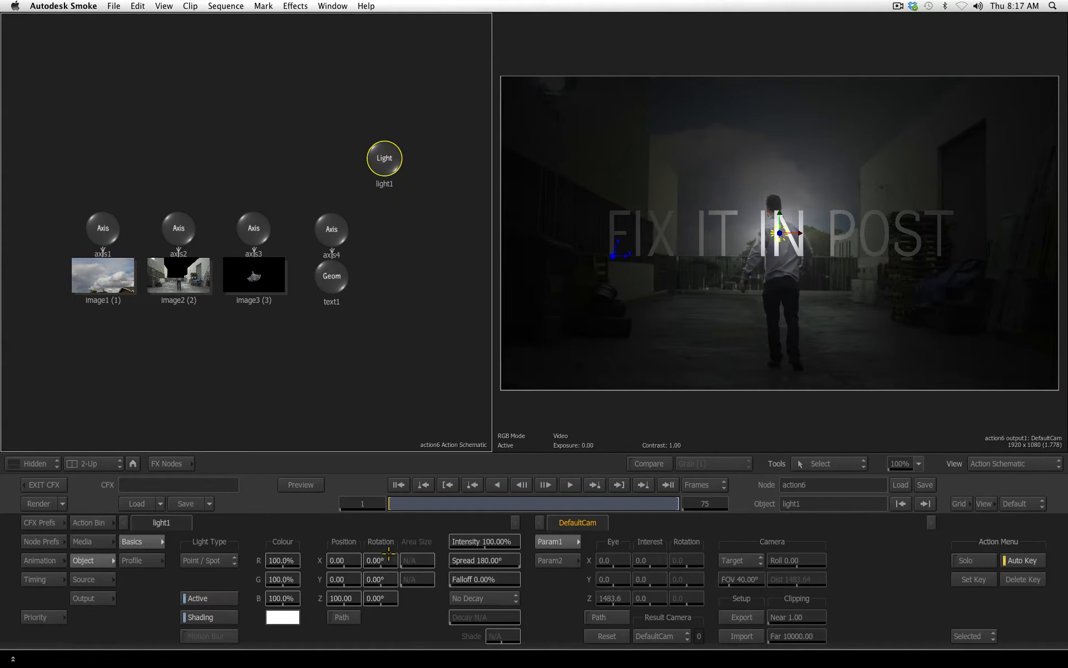
drag(350, 601, 948, 593)
click(209, 560)
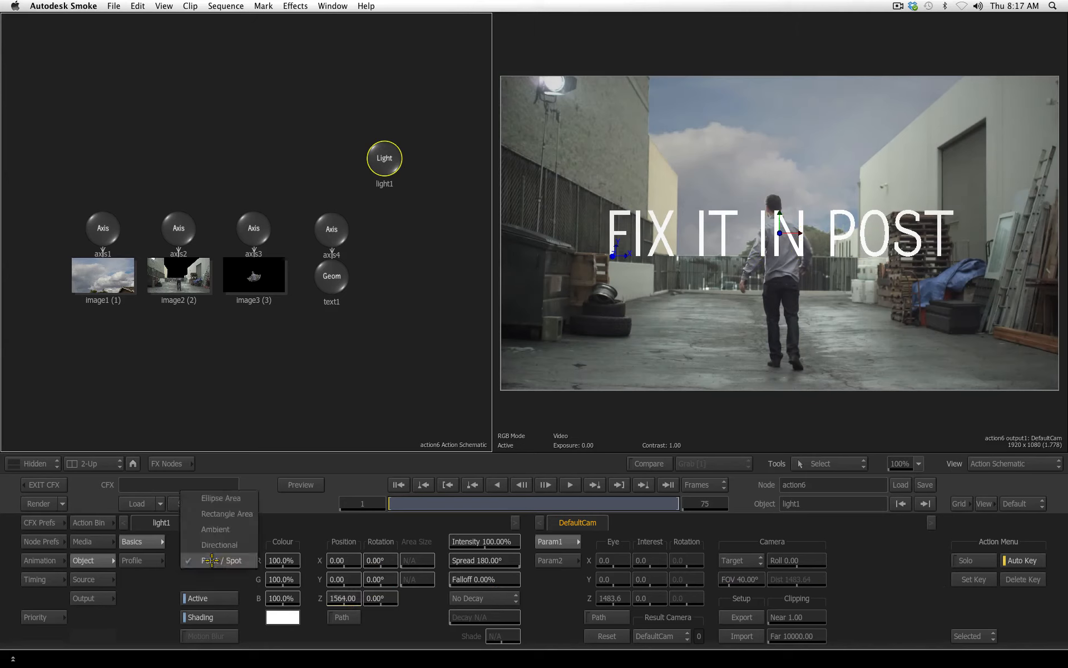
click(235, 529)
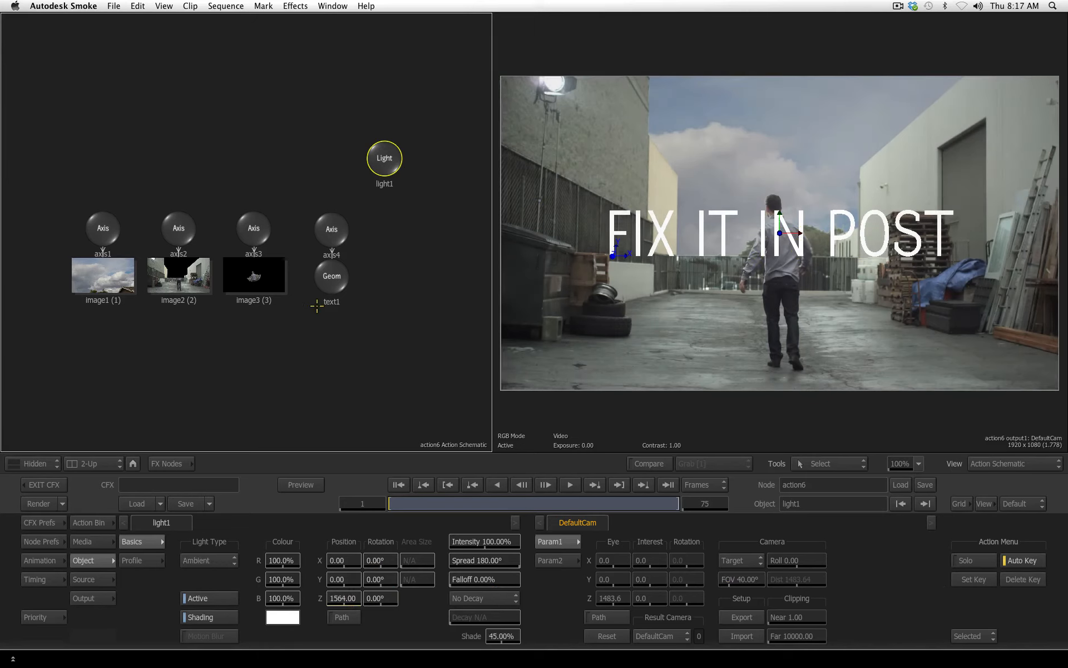
Step: Rotate the title's axis 71° around Y and set the 3D text's Depth to 25
click(327, 236)
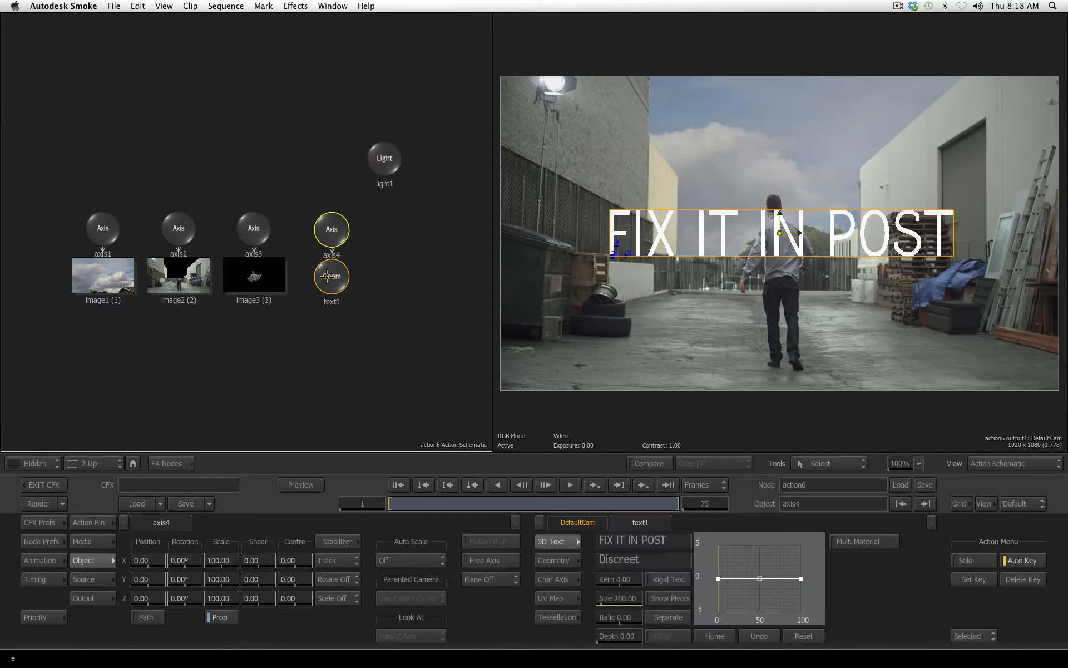
click(328, 277)
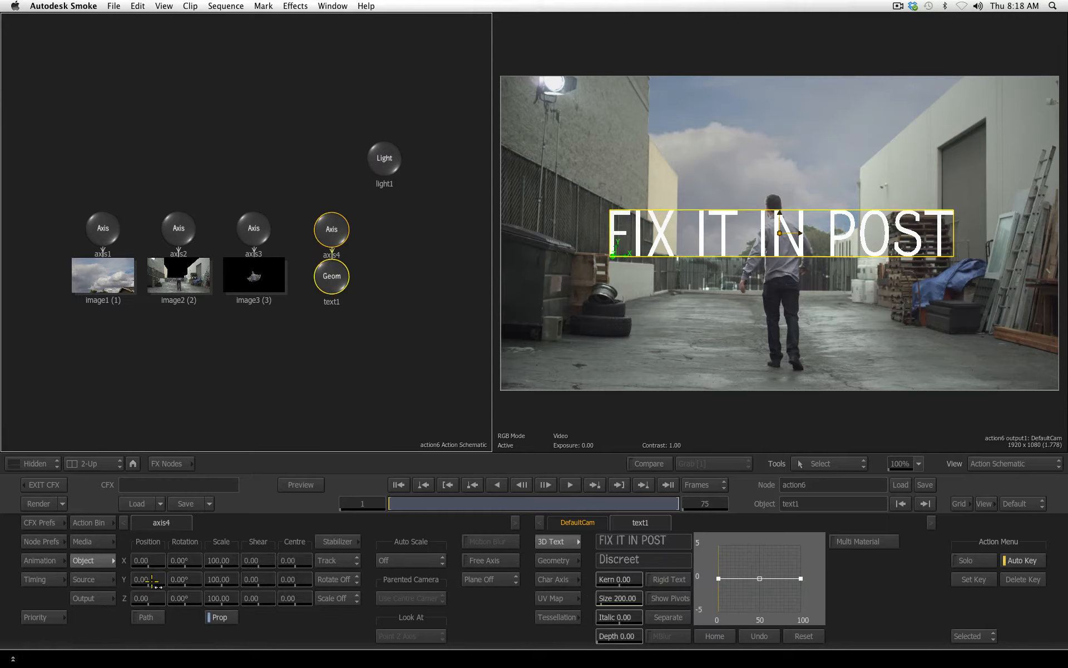
drag(188, 579, 237, 579)
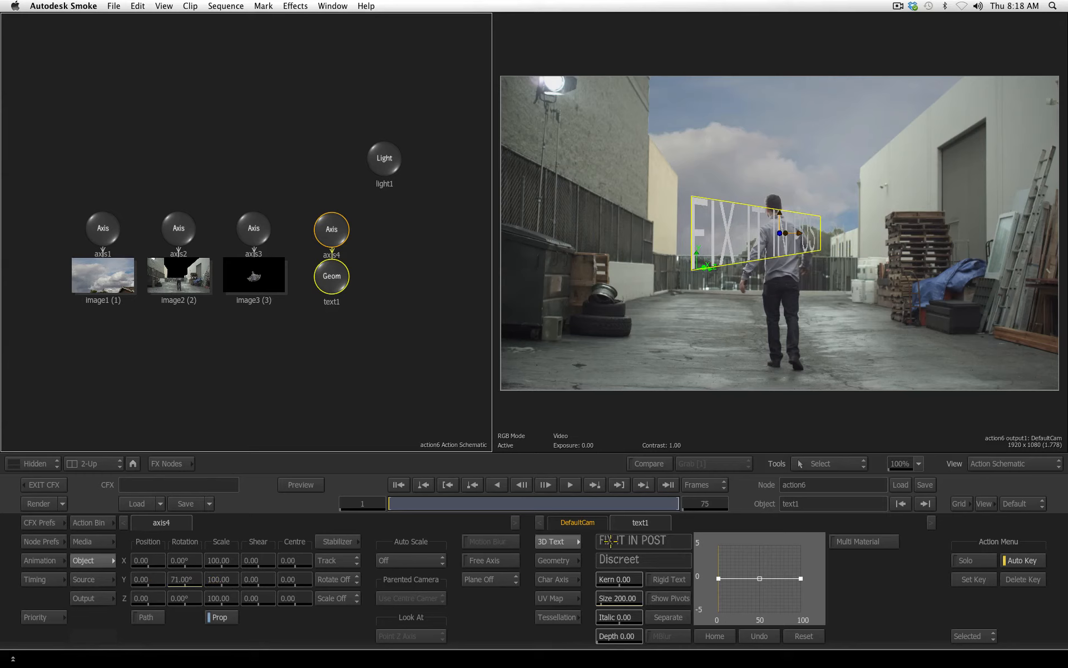
drag(618, 635, 636, 631)
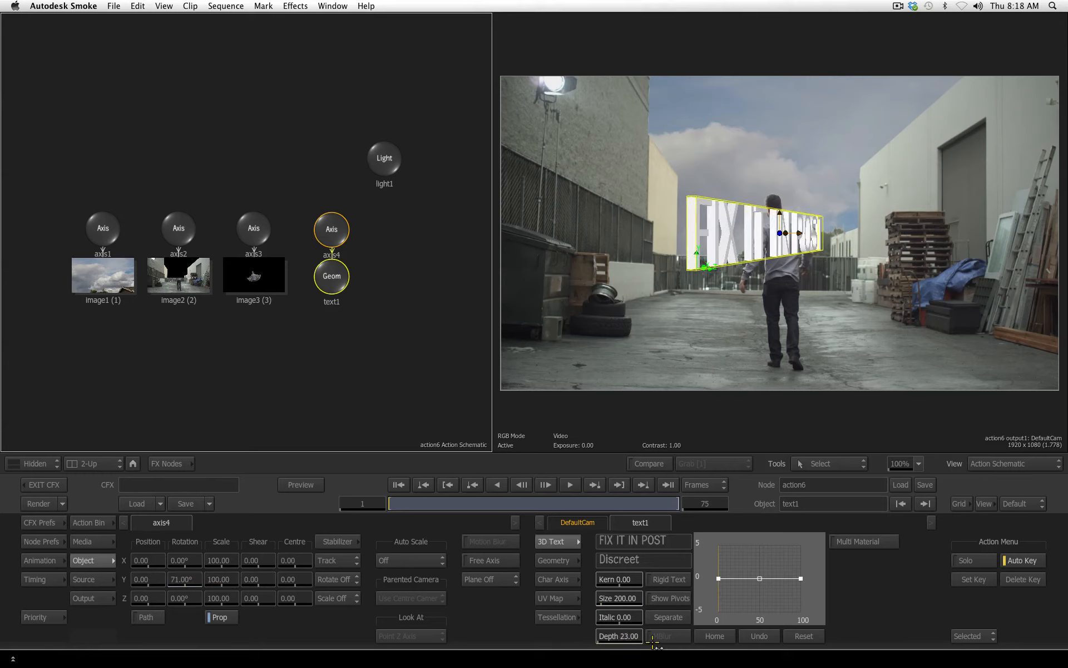
click(632, 635)
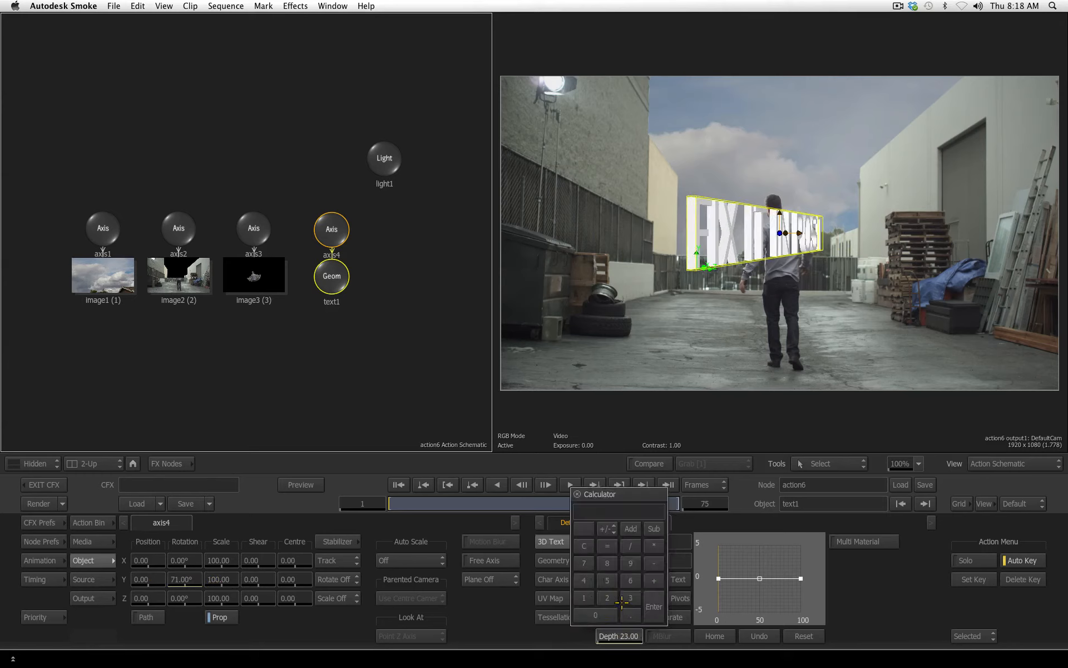
text(25)
click(655, 607)
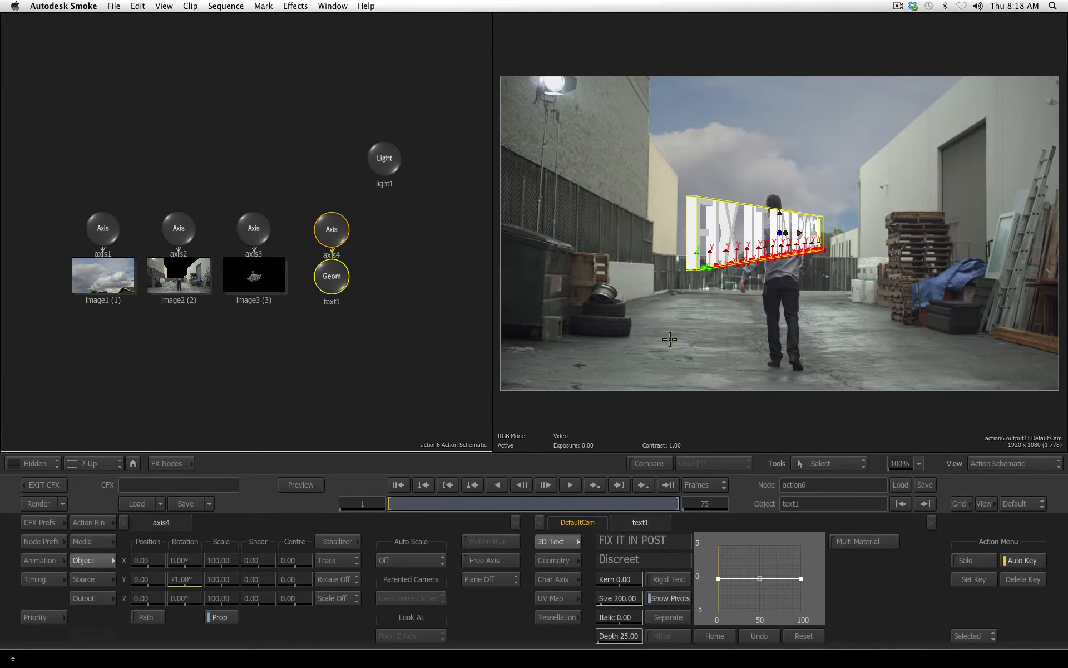
Step: Shape the text's bevel profile curve to rise steeply near its start, and reset the title axis's Y rotation to 0°
drag(669, 333, 725, 567)
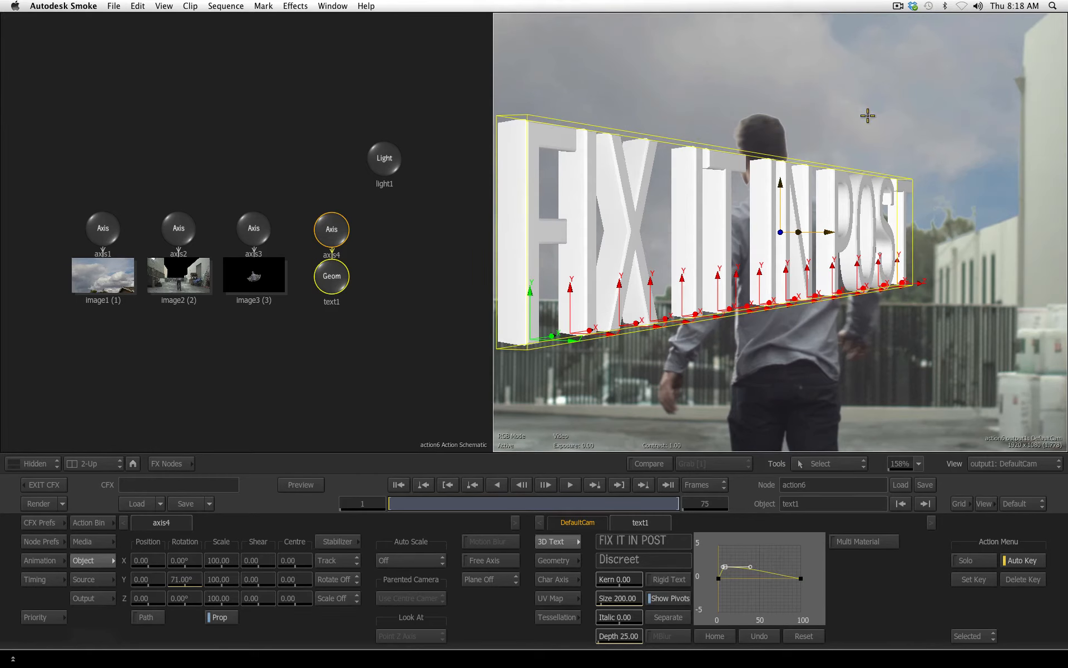
alt+click(195, 580)
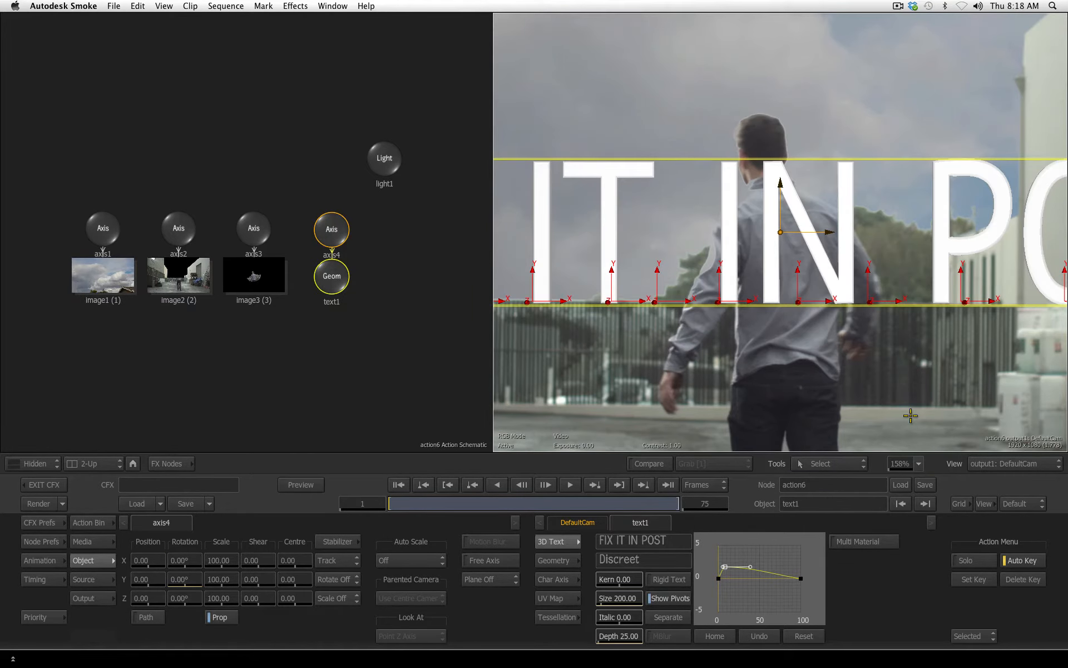
click(921, 465)
click(922, 453)
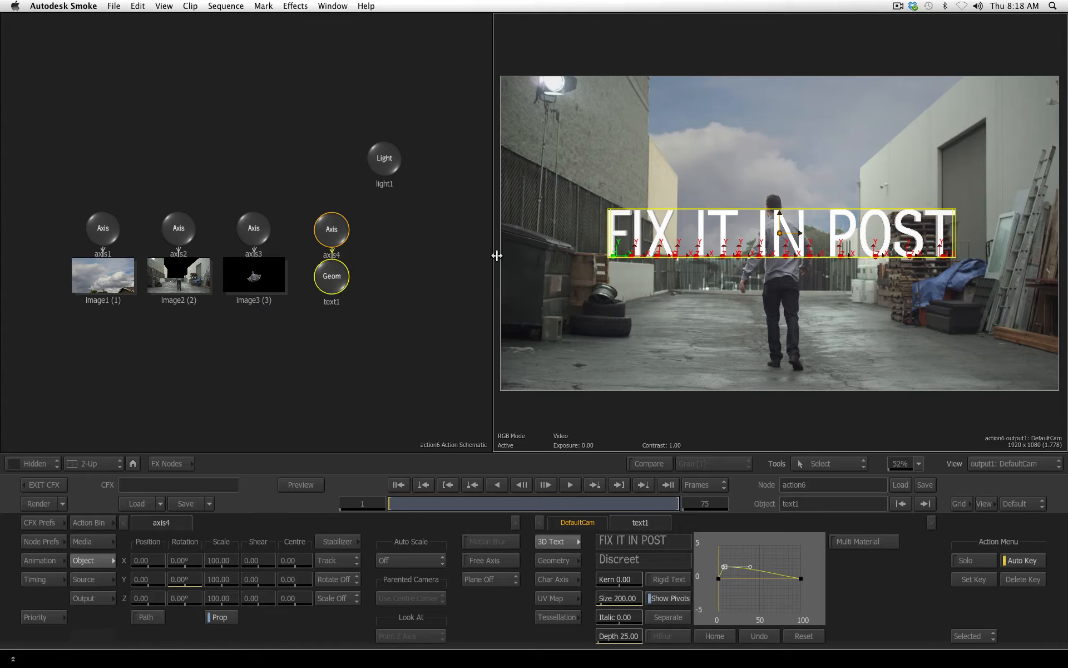
Step: Darken the 3D text's Diffuse colour to light grey with a luminance of 0.852
click(553, 561)
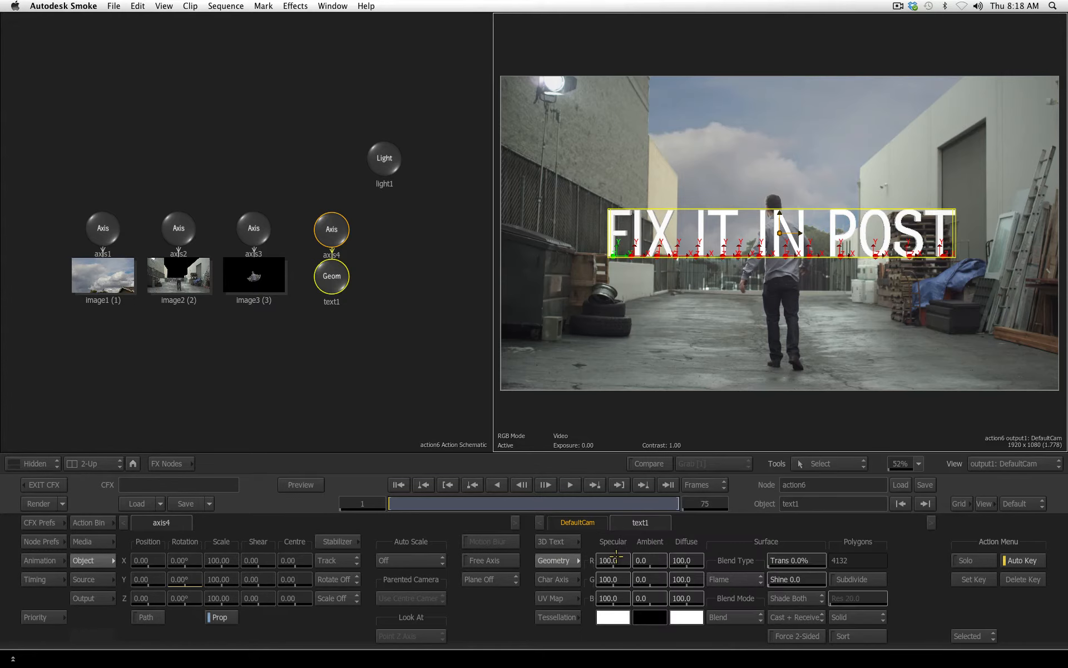
click(683, 617)
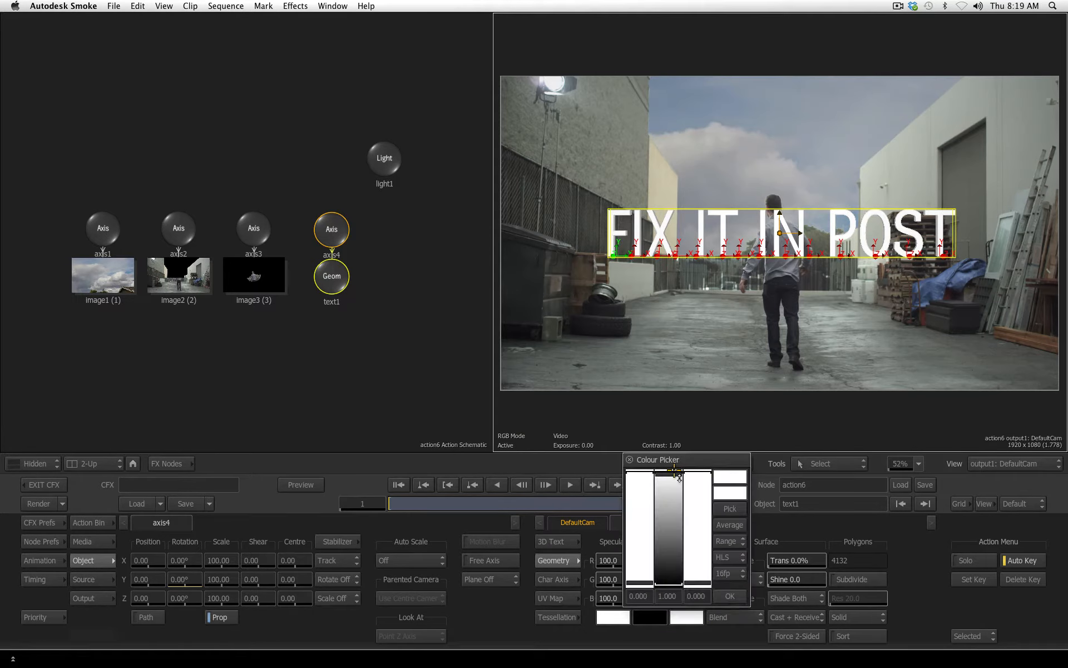
drag(668, 481, 675, 499)
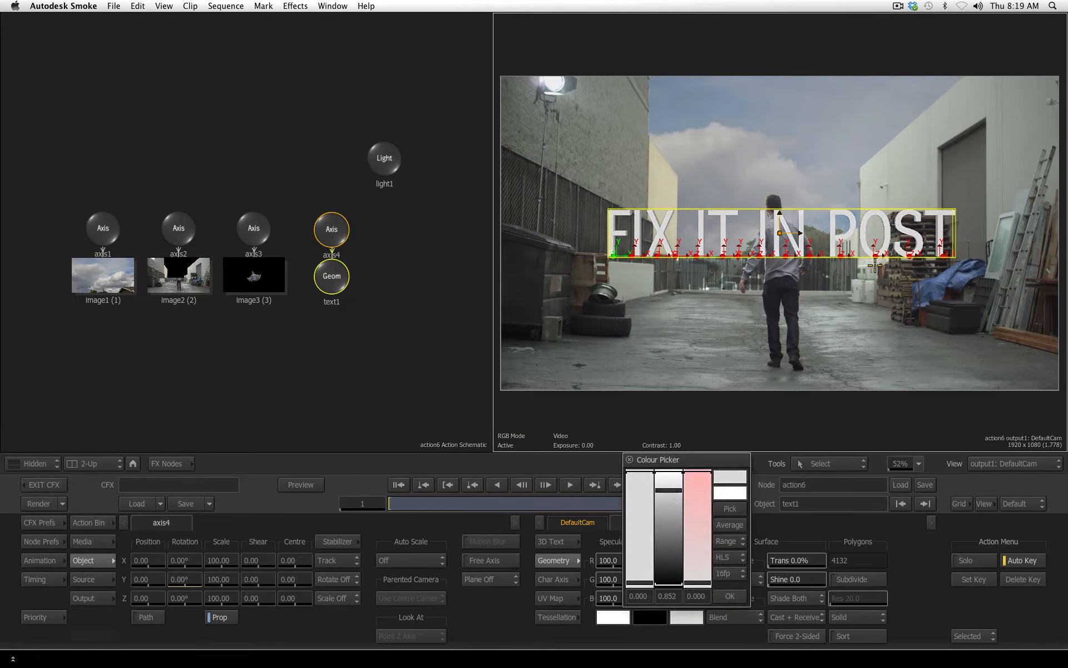
click(731, 595)
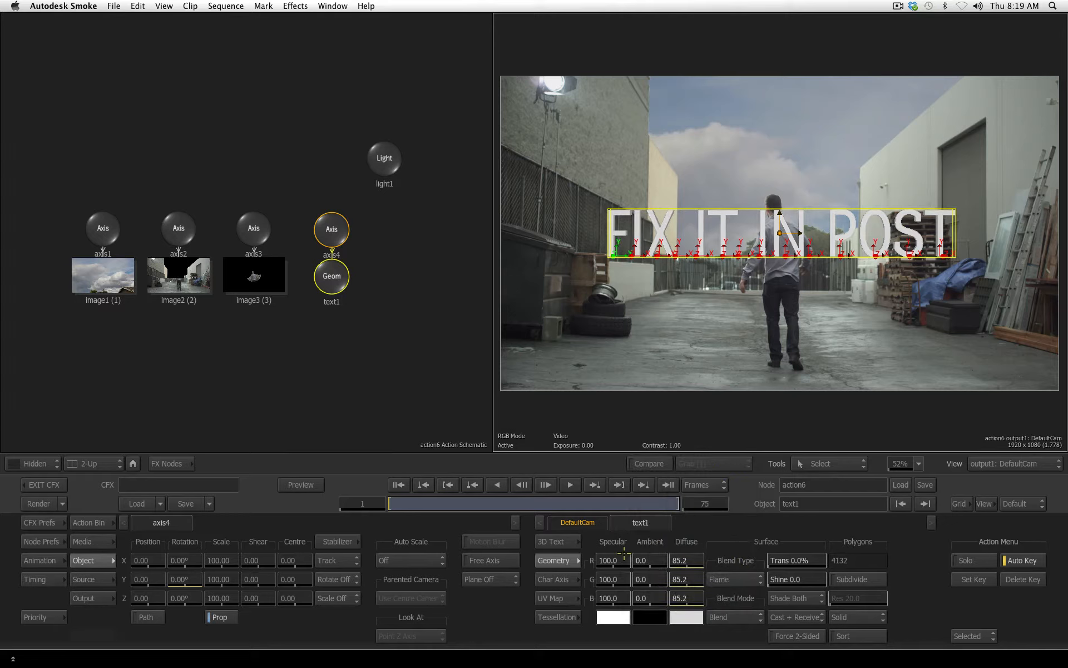
click(553, 541)
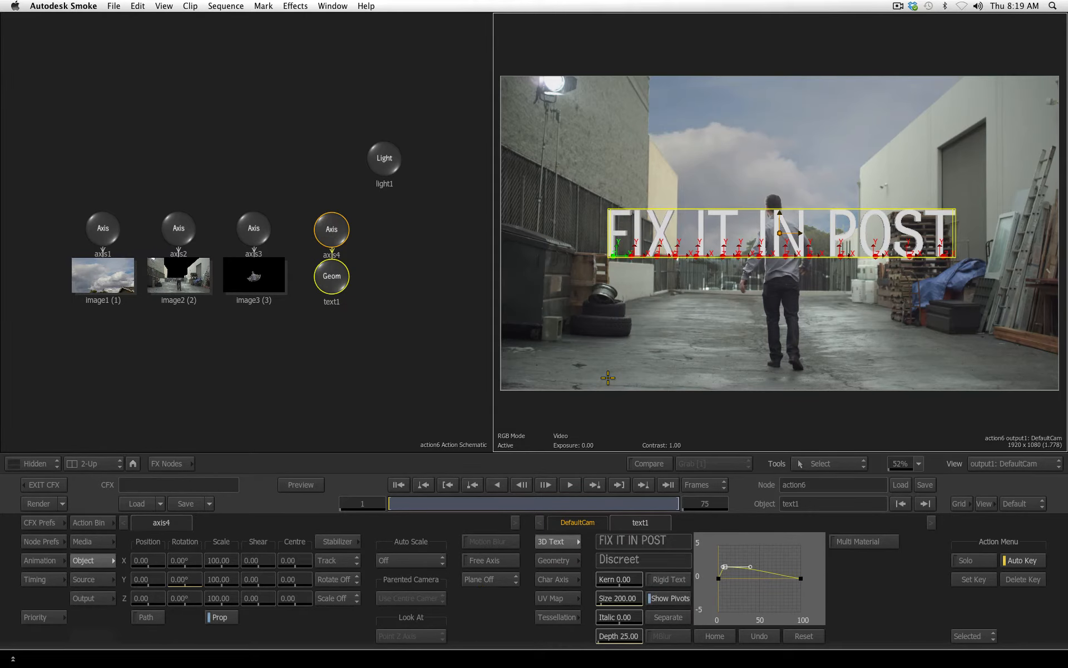
Step: Add a second Light node to the Action schematic beside the title's axis
click(97, 521)
drag(751, 591, 402, 225)
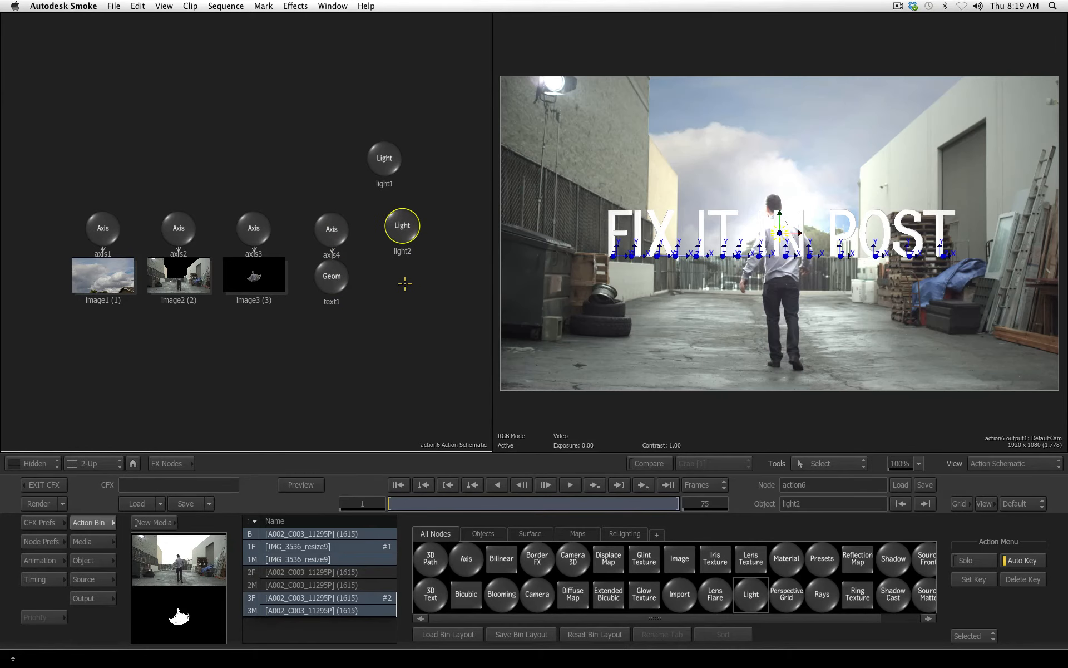
double_click(402, 223)
Step: Rename the ambient light as MAIN and move its node away from the second light
drag(388, 154, 321, 109)
click(834, 503)
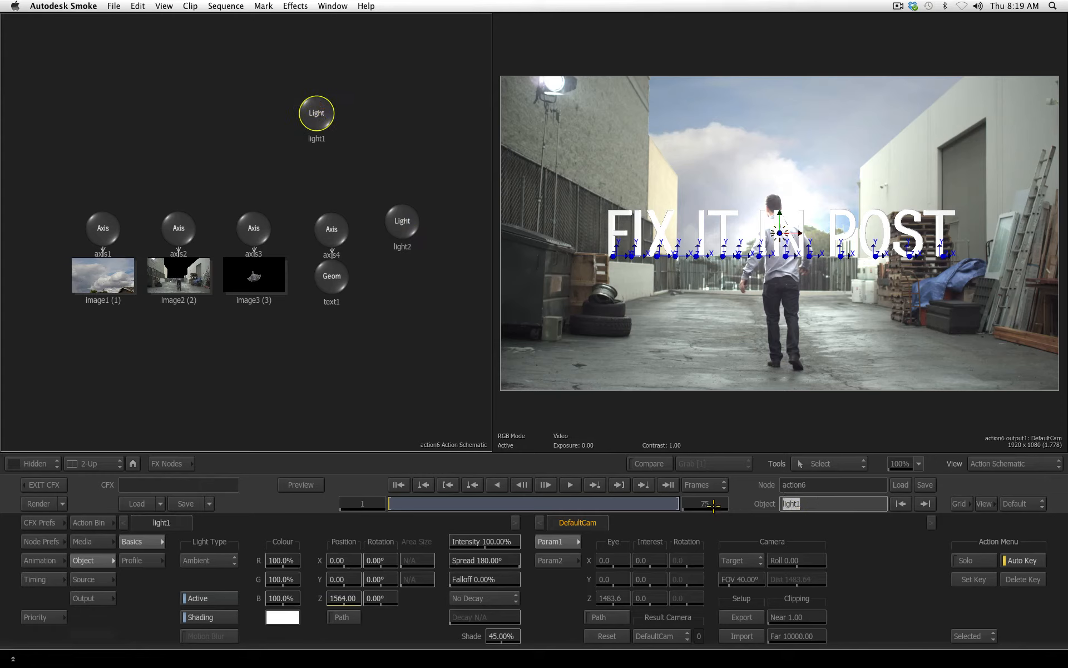
text(MAIN)
key(Return)
drag(310, 109, 262, 111)
Step: Place the second light above the start of the title, at about X -562 and Y 217
drag(391, 226, 393, 198)
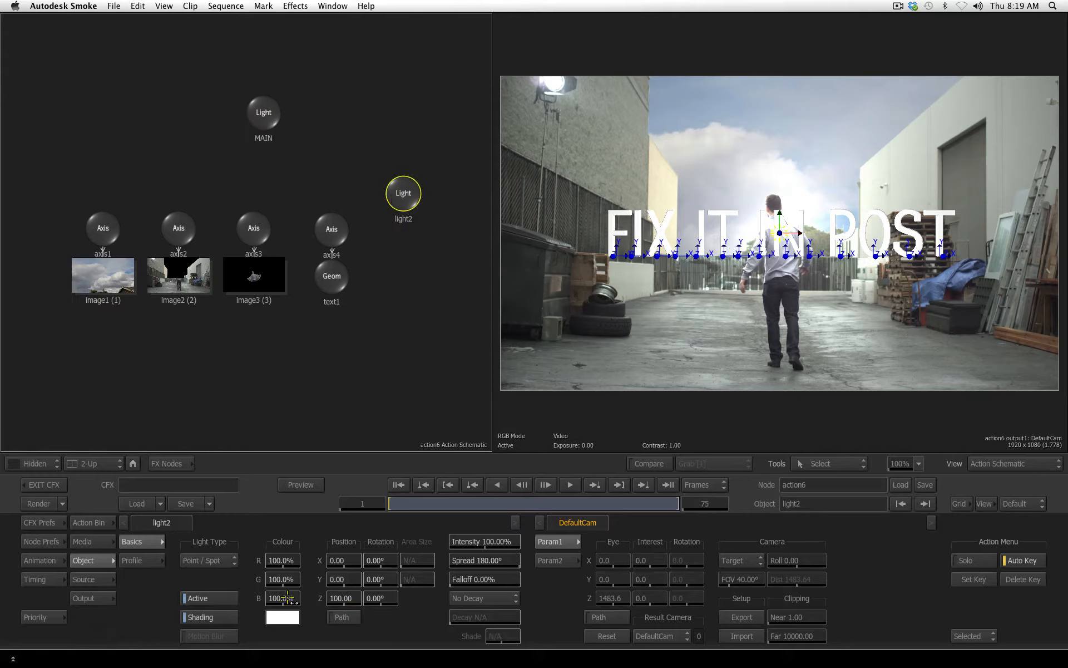
drag(346, 578, 577, 539)
drag(779, 94, 609, 149)
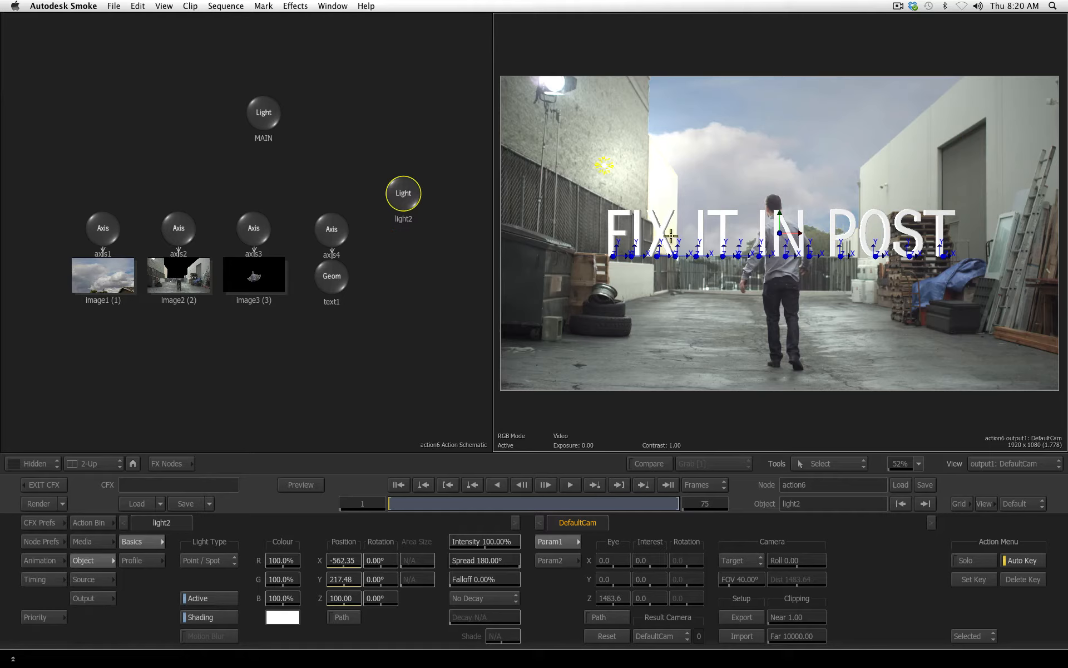
Step: Use Light Link to connect both the second light and the MAIN light to the 3D text geometry
click(820, 467)
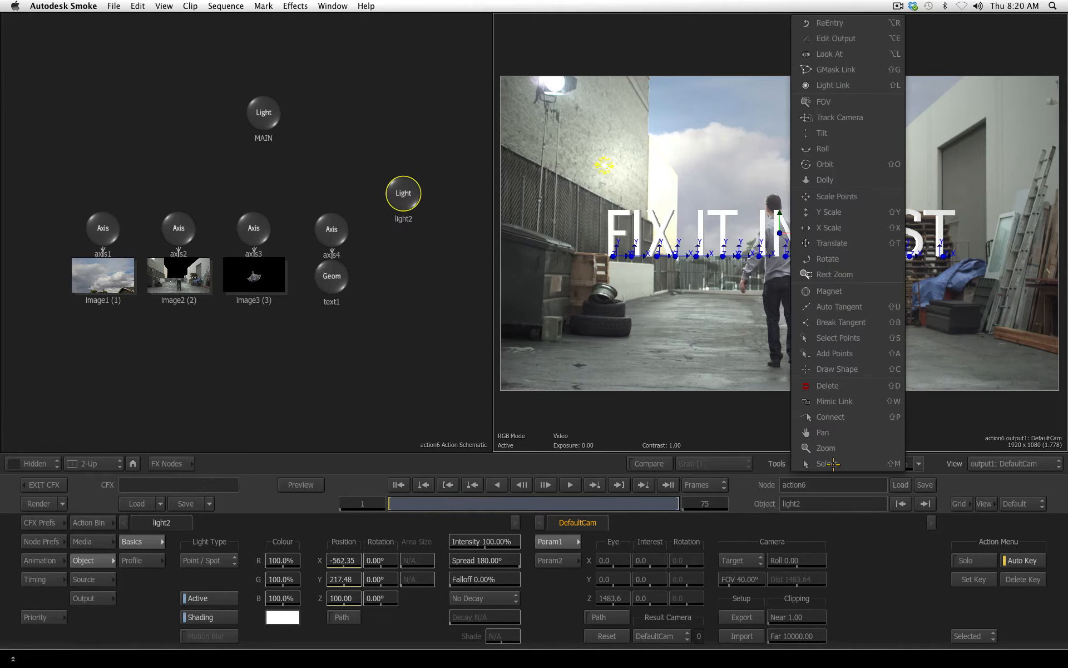
click(867, 85)
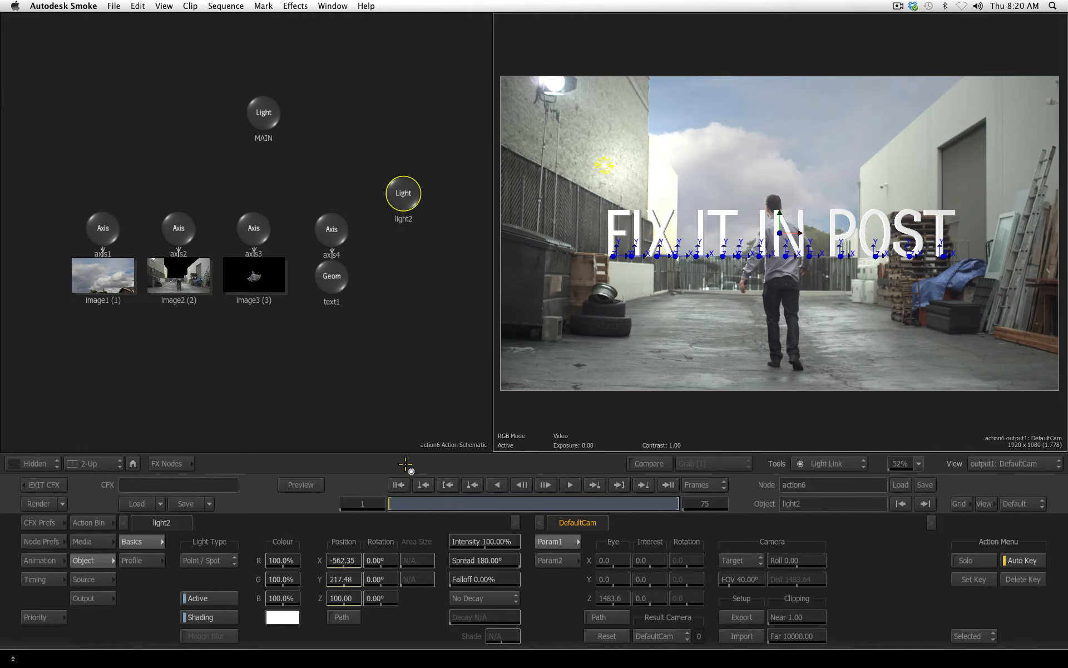
drag(406, 201, 332, 276)
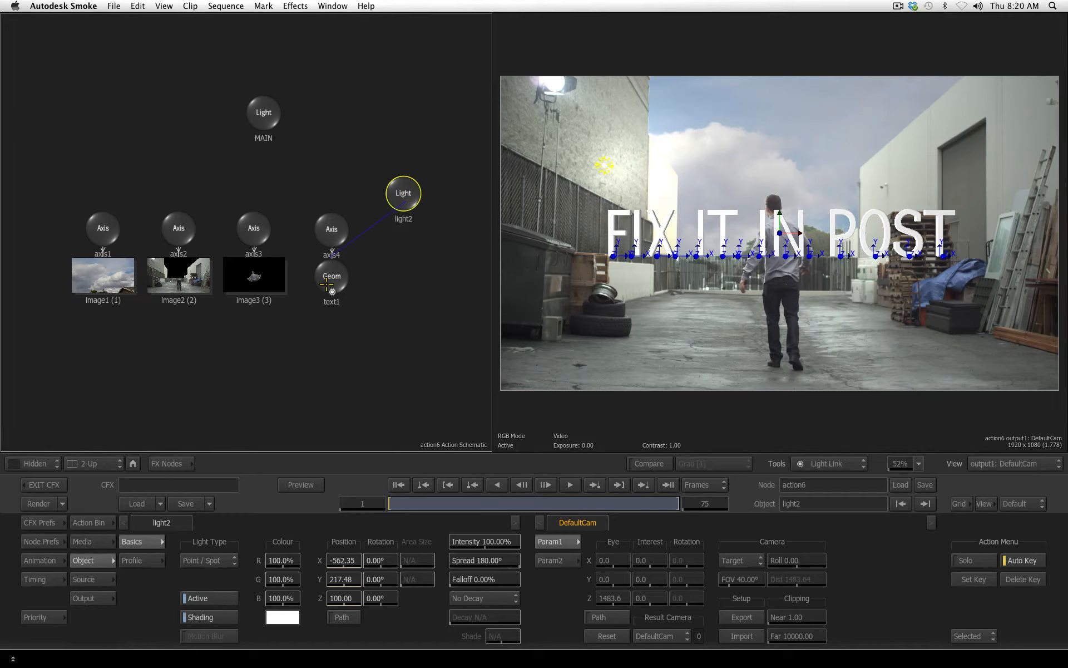
drag(330, 271, 331, 271)
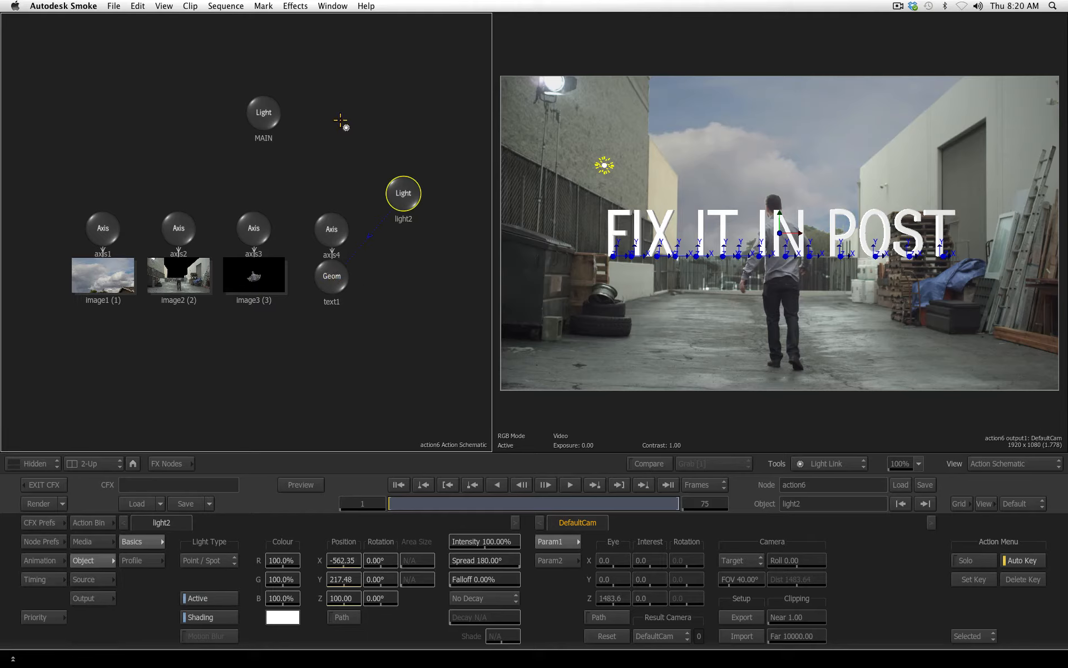
drag(269, 122, 329, 277)
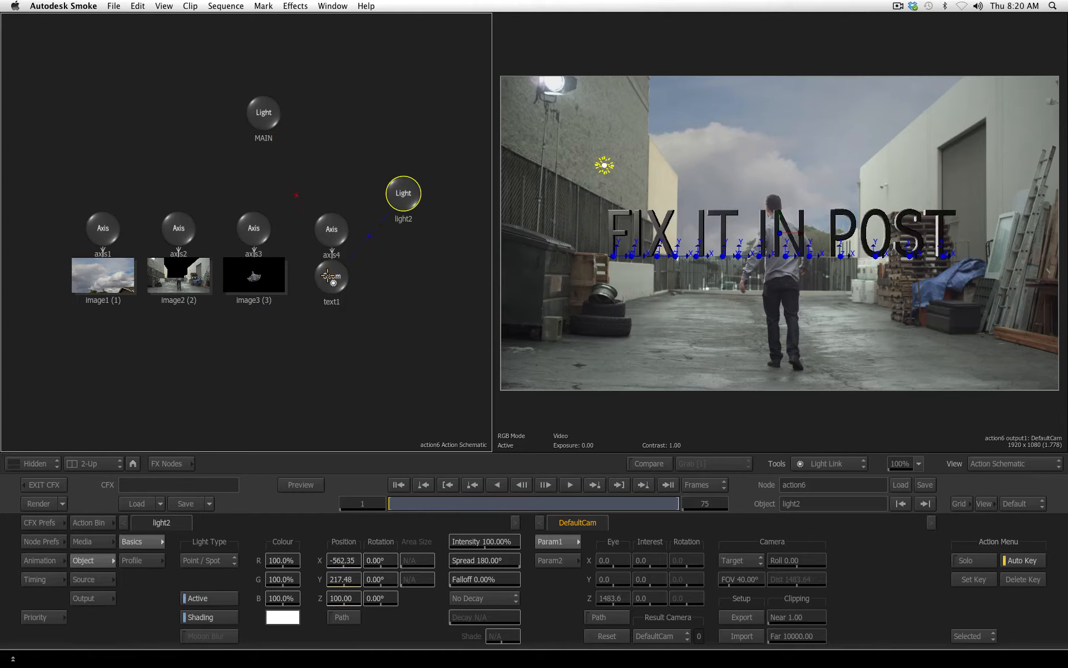
key(Escape)
Step: Reposition the second light to X -505.69, Y 254.27, Z 327 and set its Intensity to 91%
drag(403, 196, 395, 180)
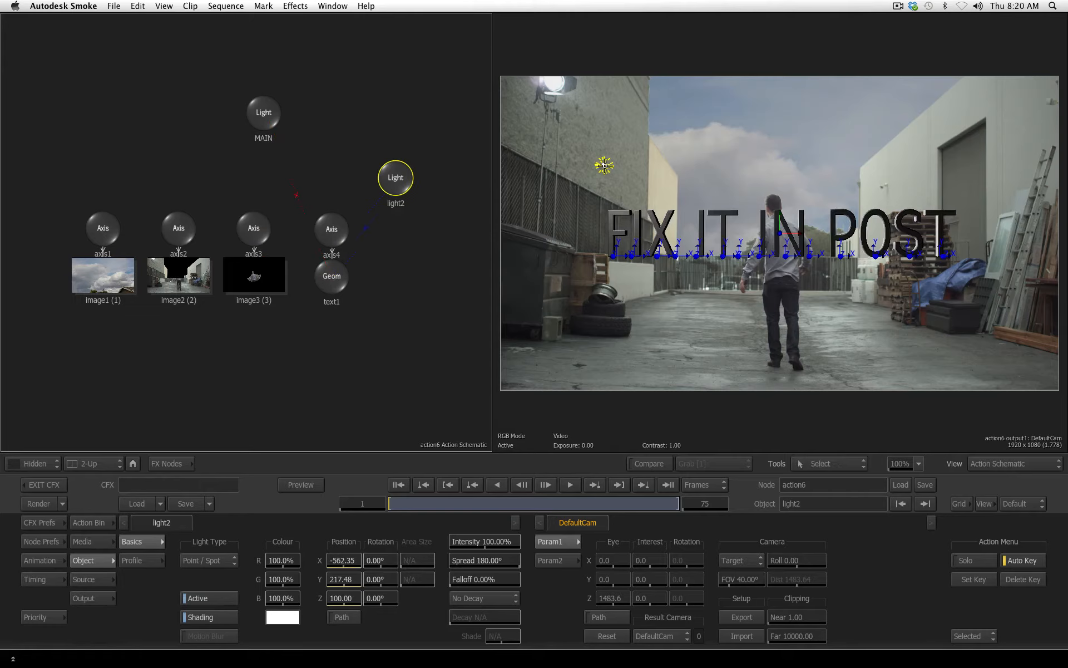
mouse_move(605, 165)
mouse_down()
mouse_move(844, 176)
mouse_move(825, 235)
mouse_move(496, 180)
mouse_move(588, 164)
mouse_up()
drag(340, 604, 469, 582)
drag(349, 560, 530, 543)
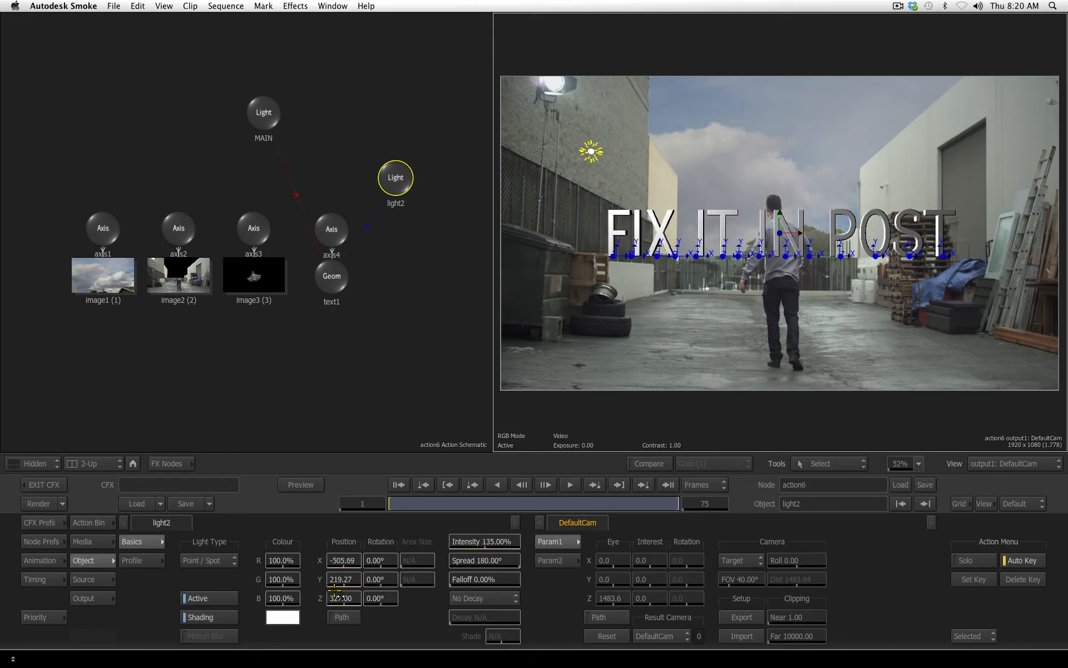
drag(345, 578, 365, 576)
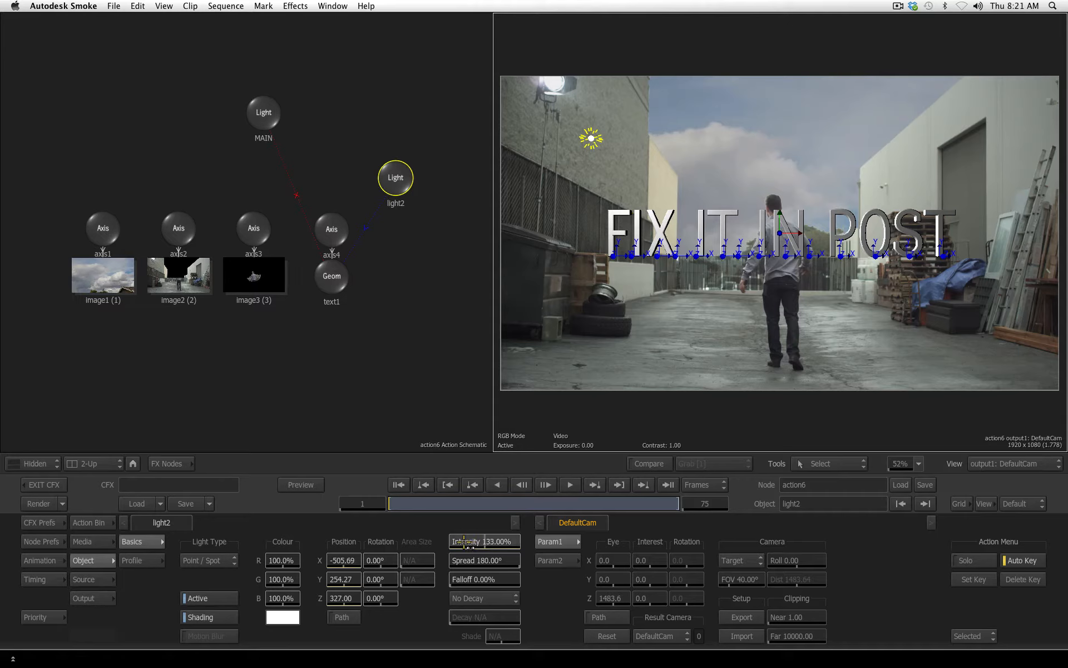
drag(483, 541, 447, 538)
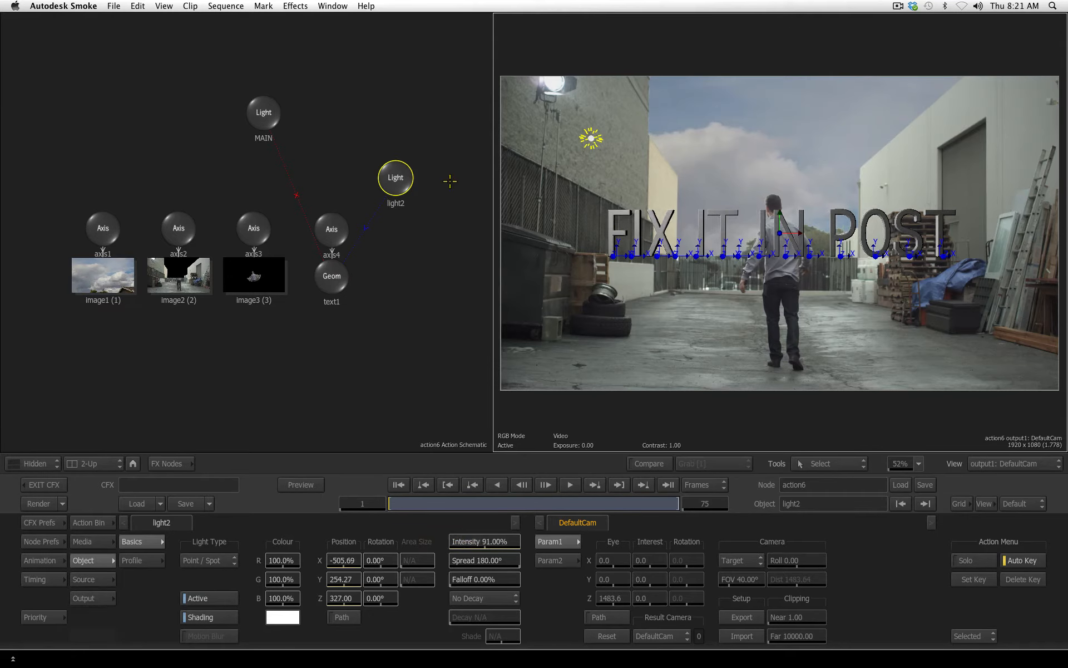
Step: Duplicate the second light in the Action schematic
drag(400, 174, 413, 216)
right_click(403, 222)
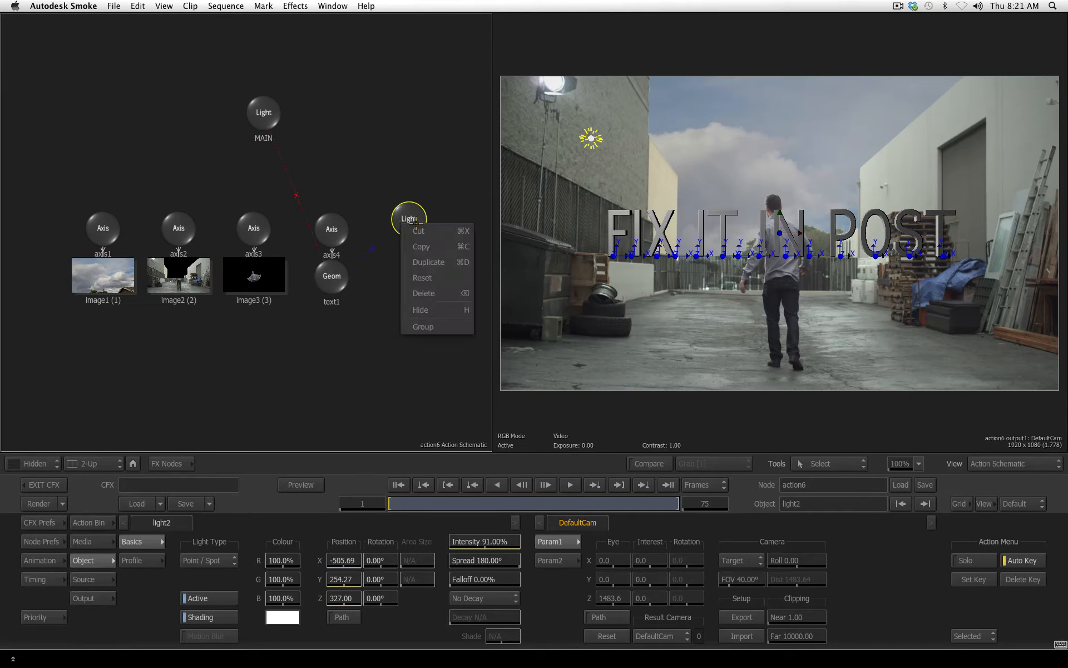
click(423, 262)
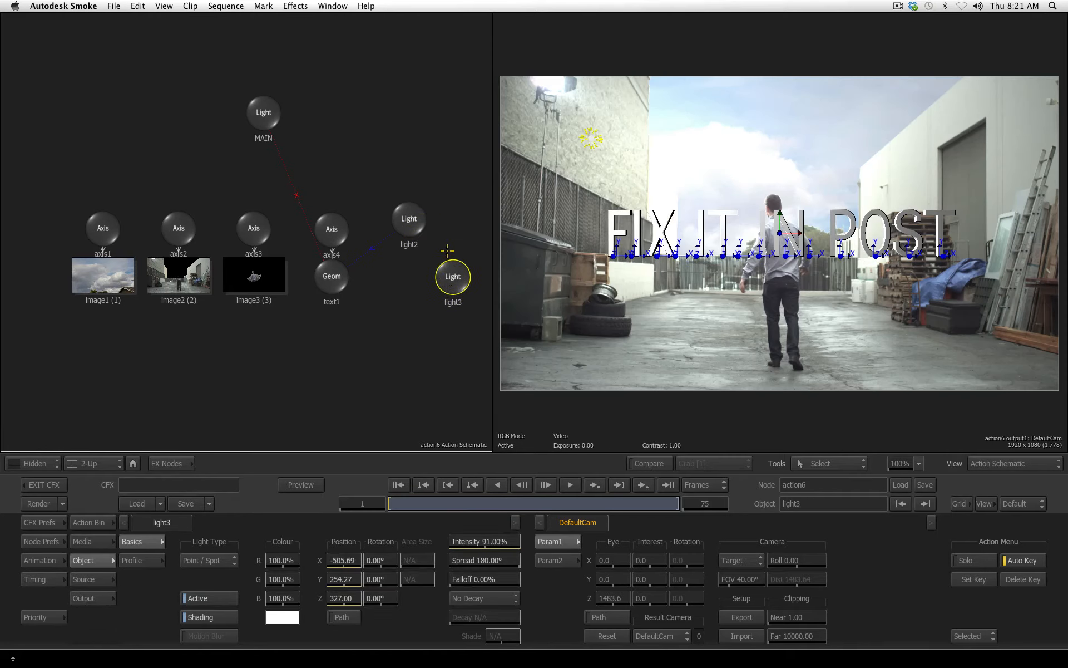
Step: Light Link the duplicated light to the 3D text and place it above the title's end, at about X 491 and Y 239
key(shift+l)
drag(451, 283, 332, 276)
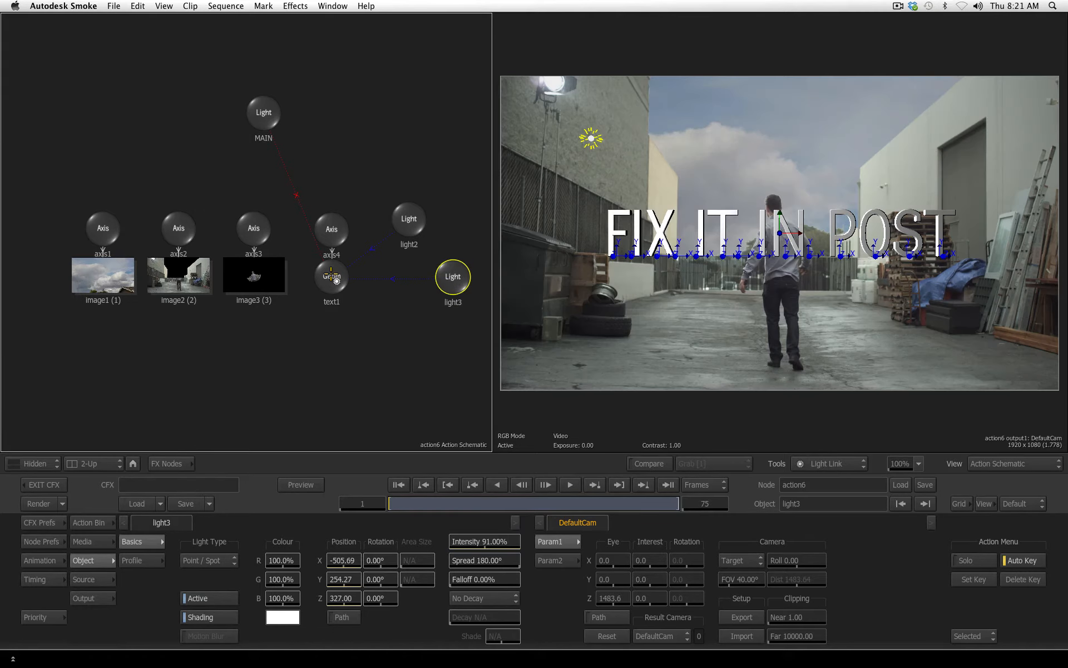
key(Escape)
drag(591, 138, 957, 138)
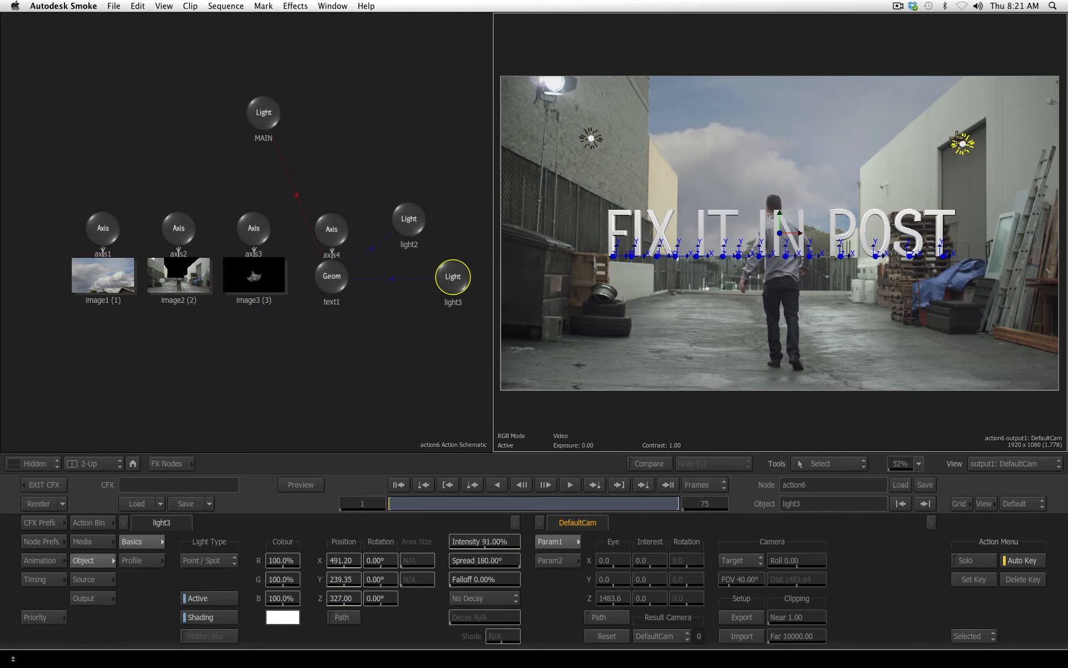
Step: Space the text and its axis apart in the schematic, and try rotating that axis around Y before undoing the rotation
mouse_move(319, 275)
mouse_down()
mouse_move(322, 351)
mouse_move(316, 291)
mouse_up()
click(332, 227)
drag(332, 225, 329, 219)
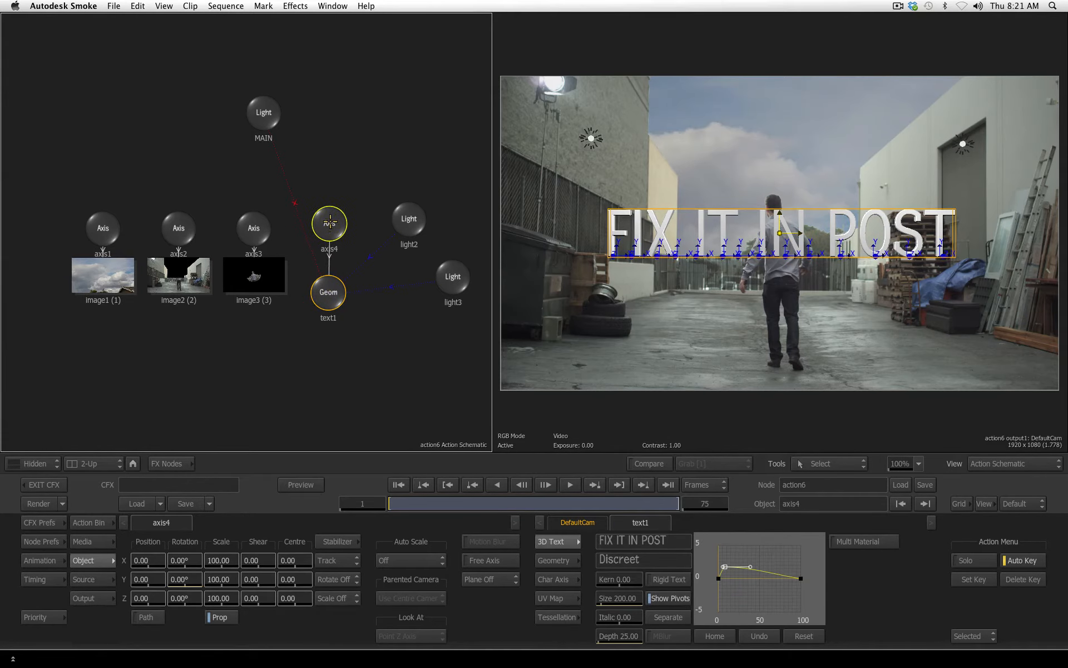
mouse_move(184, 579)
mouse_down()
mouse_move(245, 578)
mouse_move(201, 579)
mouse_up()
key(super+z)
Step: Parent both point lights to the title's axis, and test a Y rotation of that axis before undoing it
drag(408, 217, 293, 329)
drag(452, 277, 352, 328)
drag(344, 230, 364, 333)
drag(326, 226, 293, 329)
drag(182, 579, 222, 578)
key(super+z)
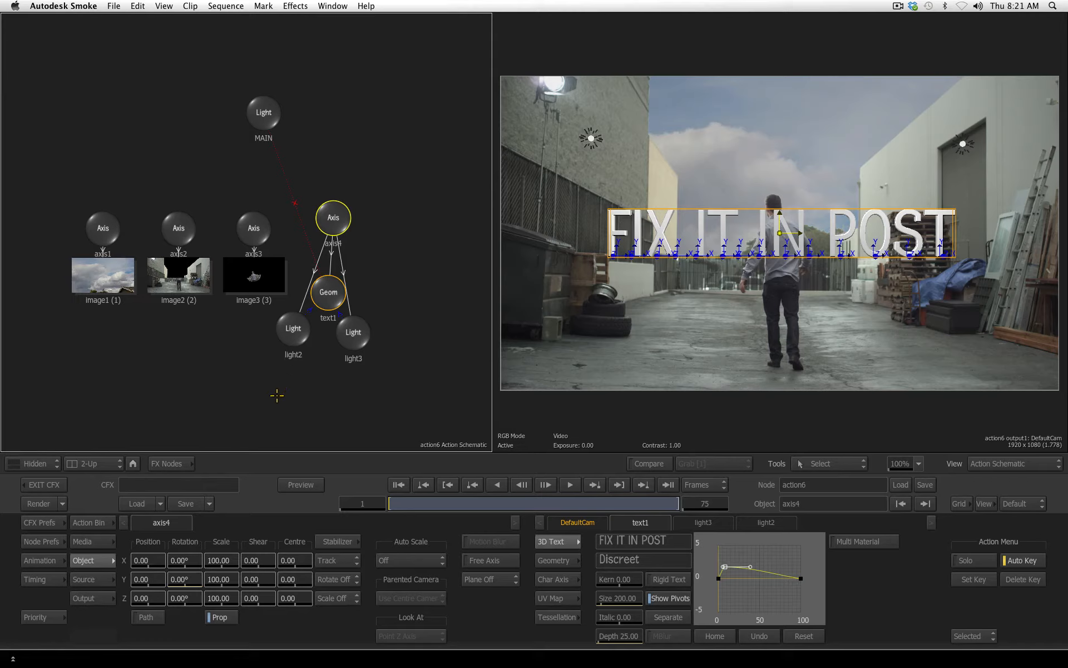
Step: Turn on the Z-Buffer in the Action node's rendering preferences
click(41, 541)
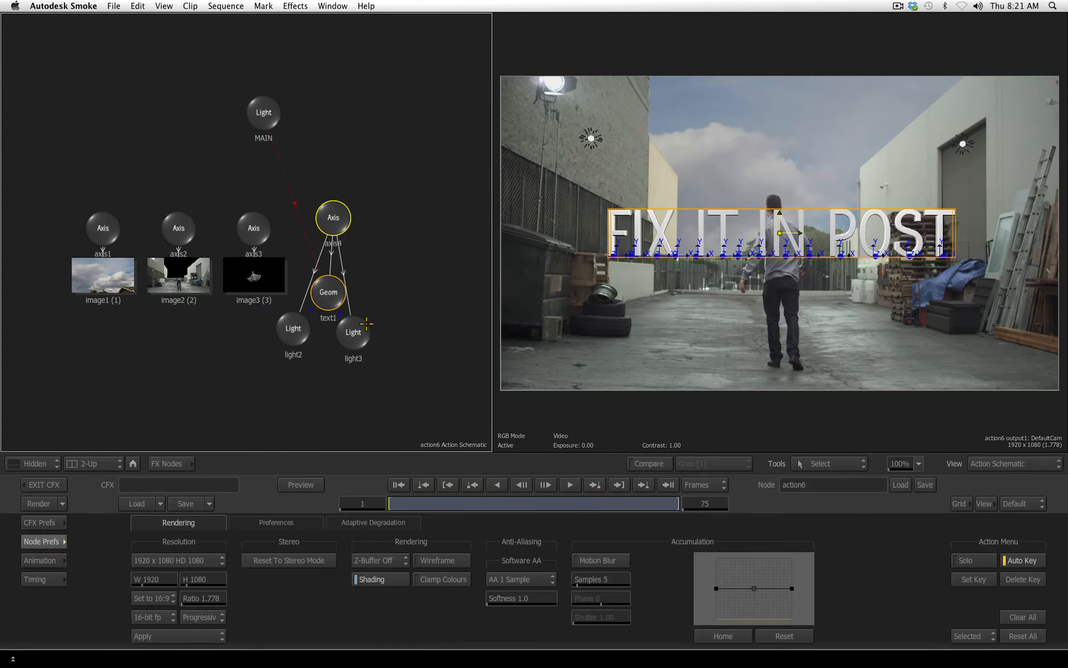
click(395, 558)
click(401, 543)
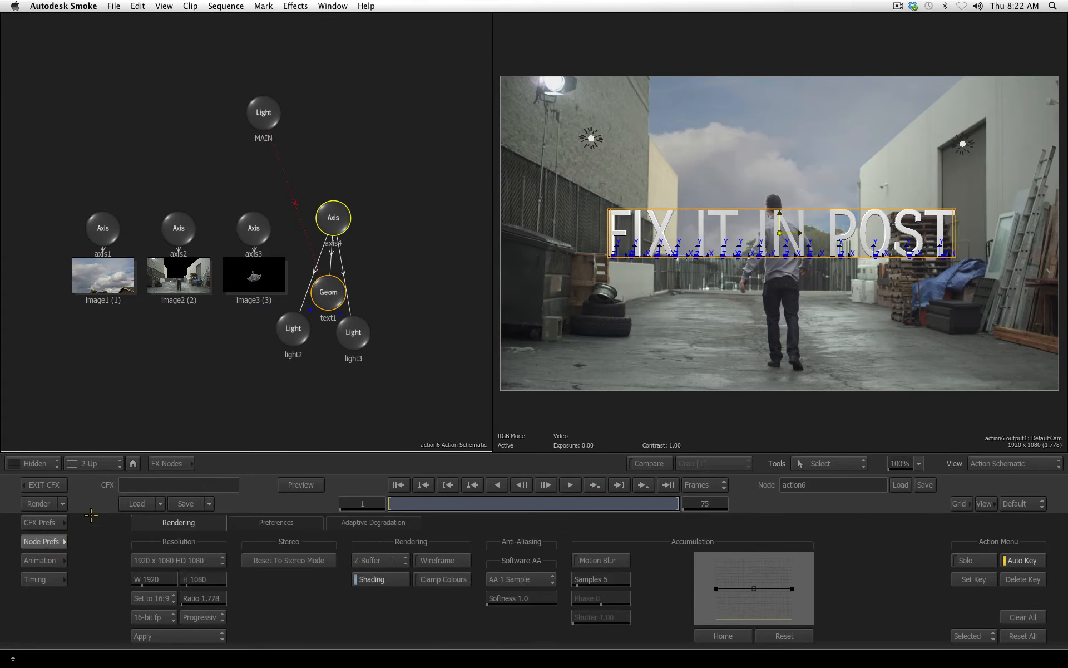
Step: Add a new axis node to the schematic above the title's axis and name it TRACK
click(35, 541)
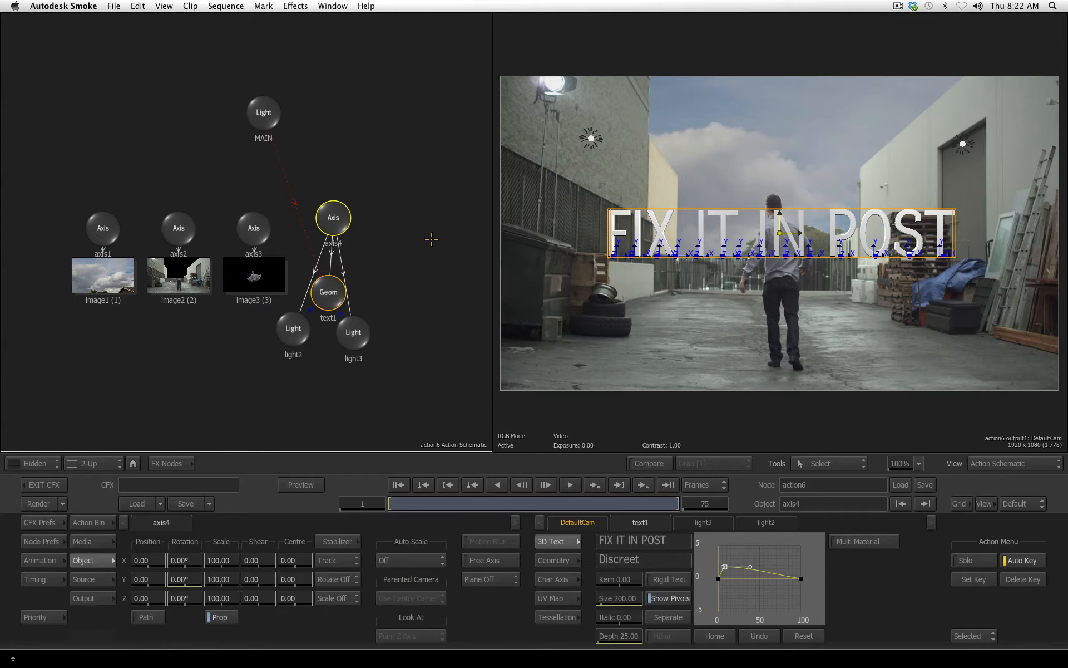
click(254, 229)
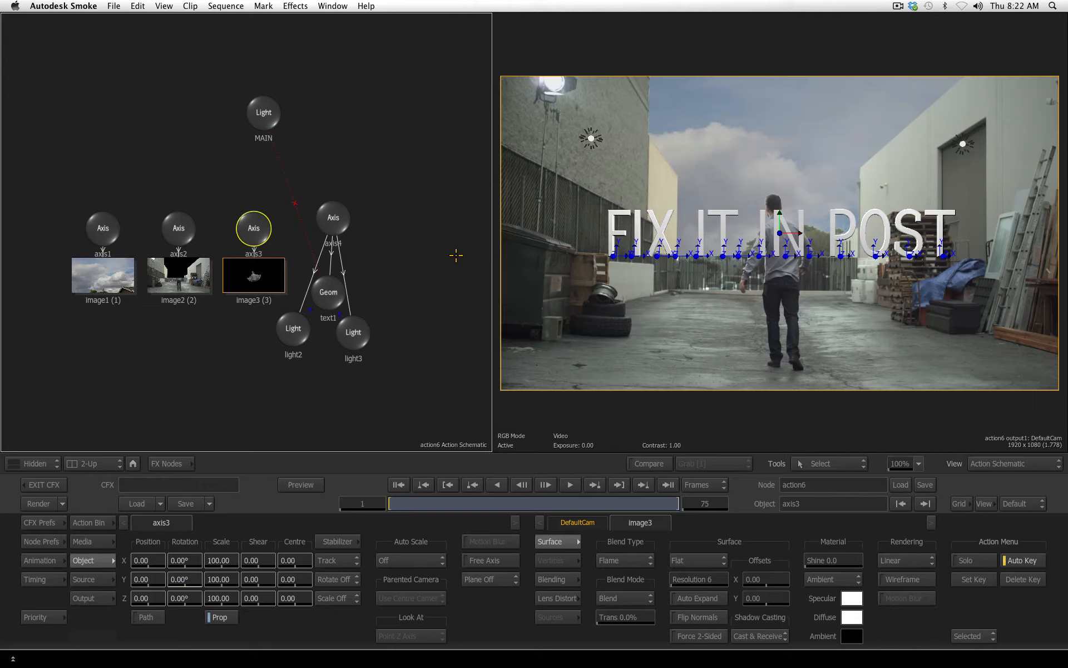
click(88, 521)
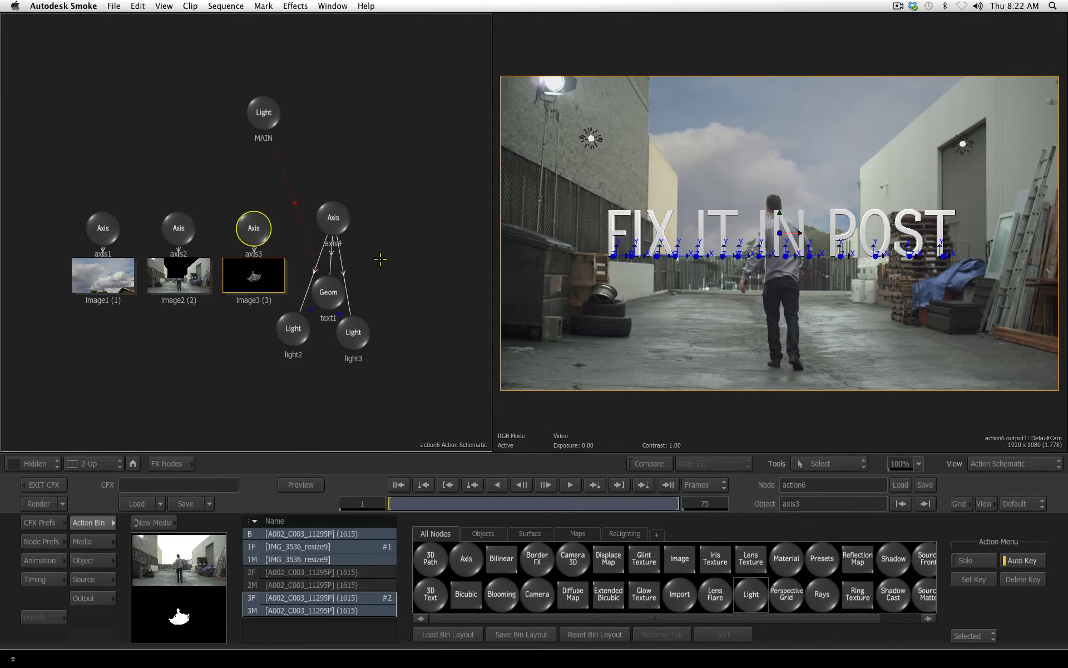
drag(464, 553, 376, 114)
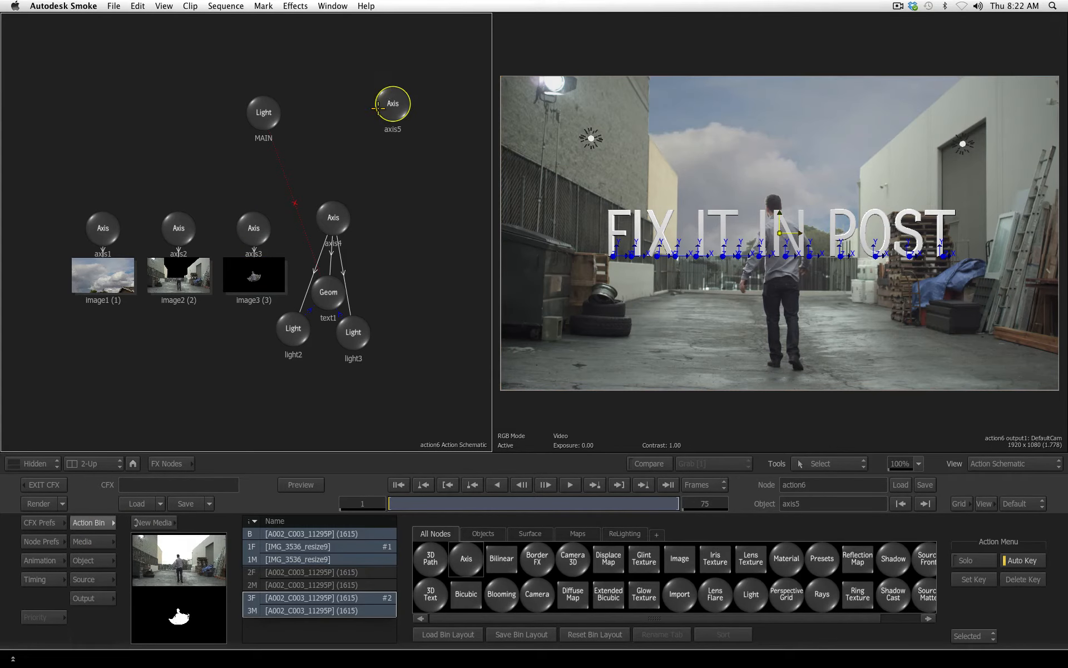
double_click(392, 102)
click(821, 508)
text(TRACK)
key(Return)
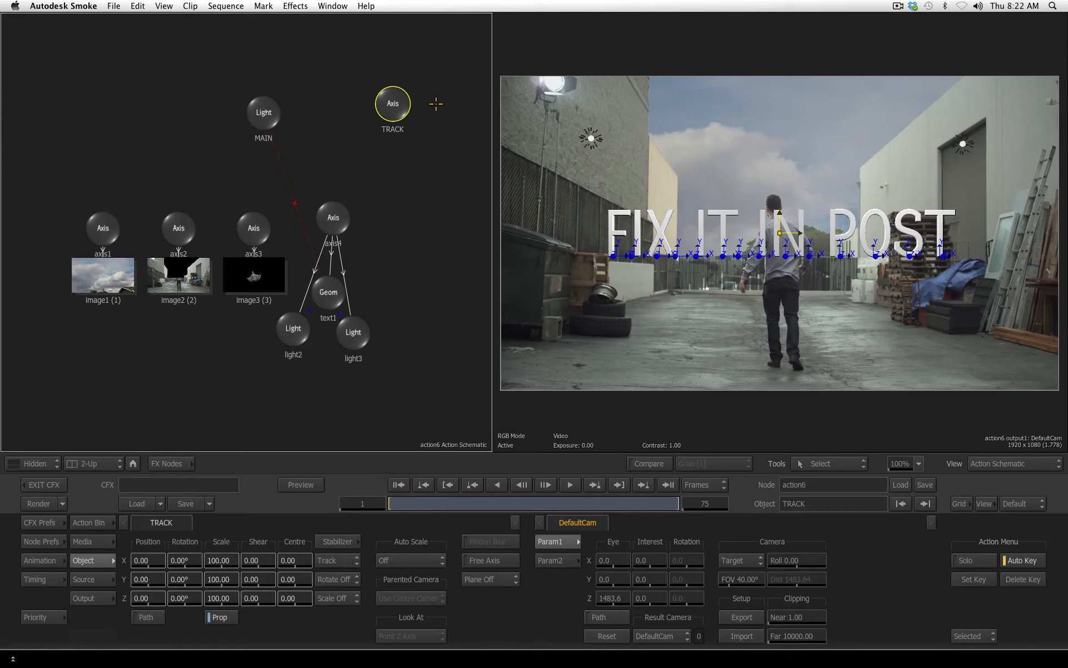
Step: Set the TRACK axis's stabilizer option to Rotate On and open the stabilizer for that axis
click(334, 580)
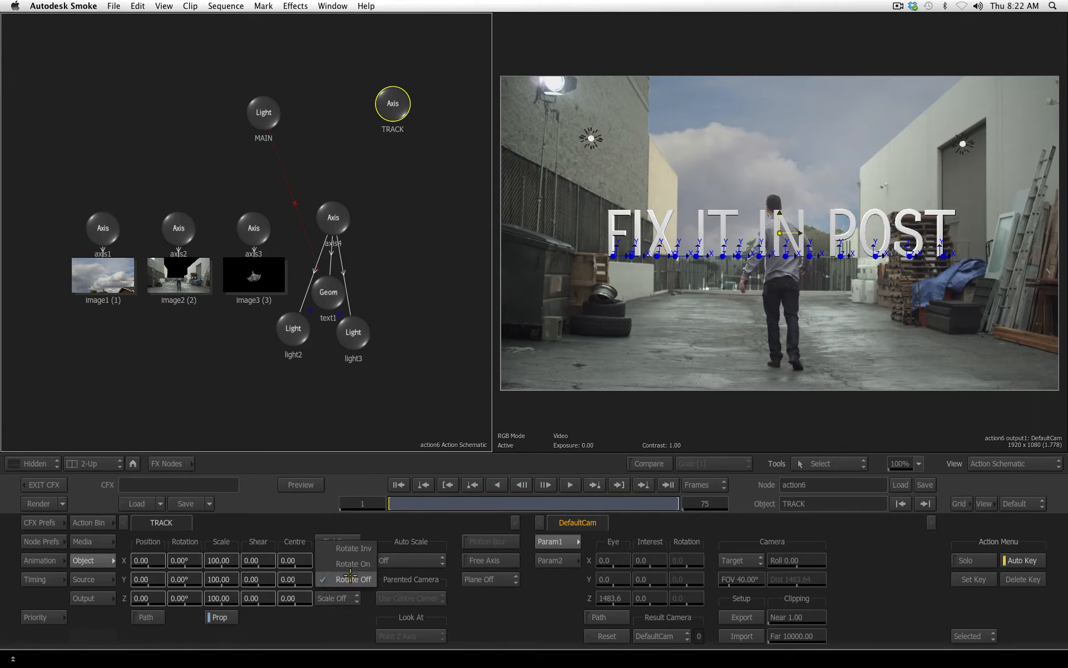
click(356, 559)
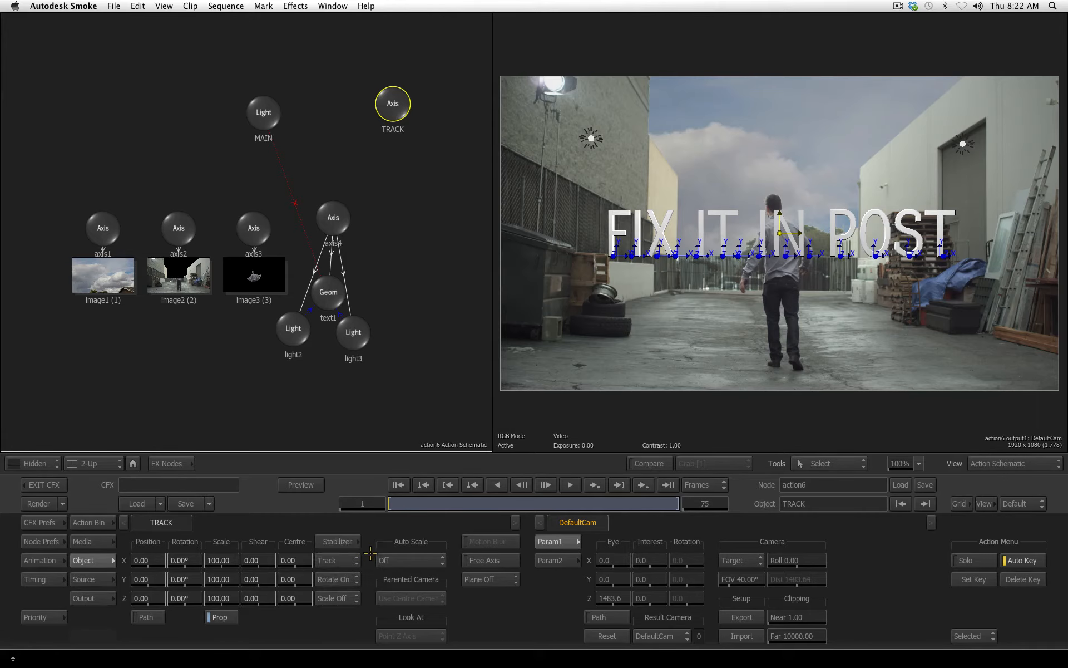
click(338, 541)
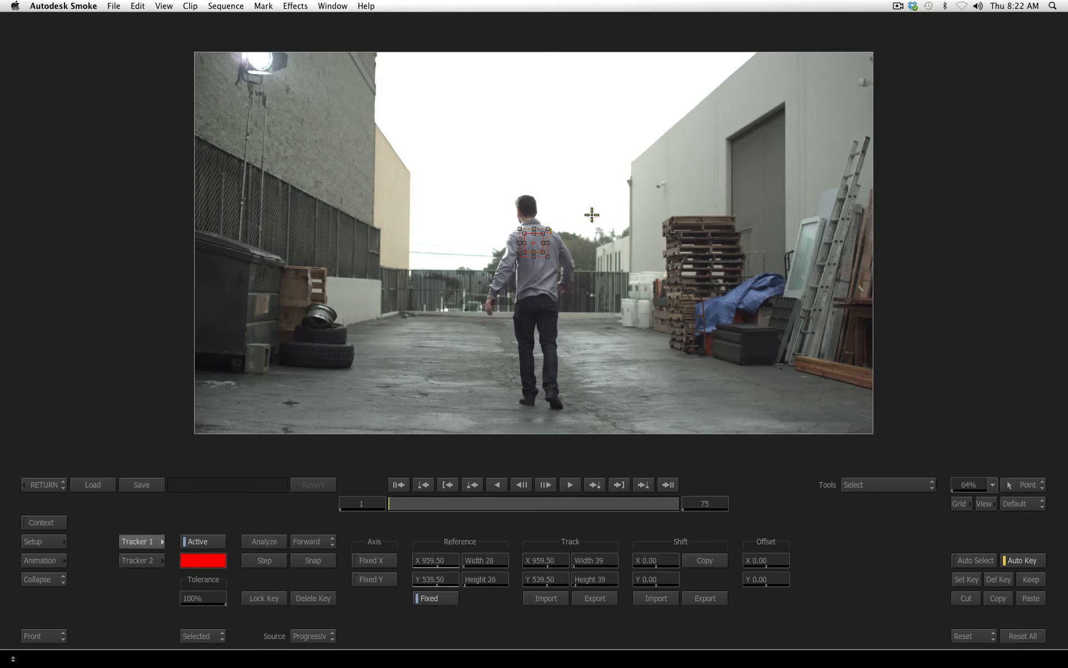
Step: Place Tracker 1 on the cream building's far roof corner and Tracker 2 on the white building's far roof corner
drag(533, 243, 410, 173)
key(Tab)
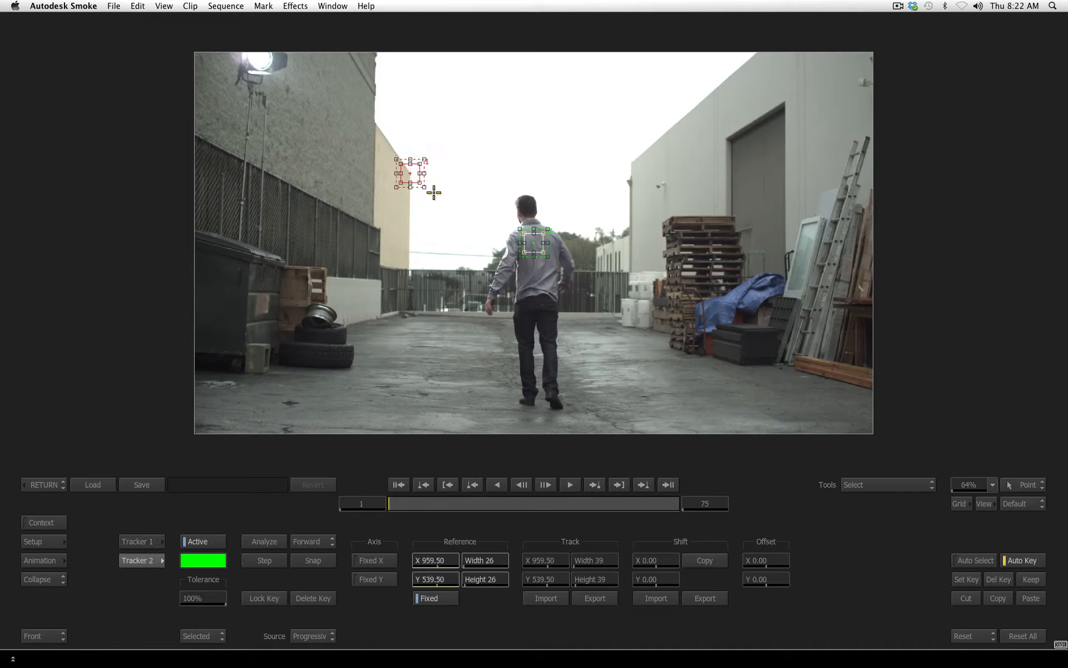
drag(534, 243, 631, 162)
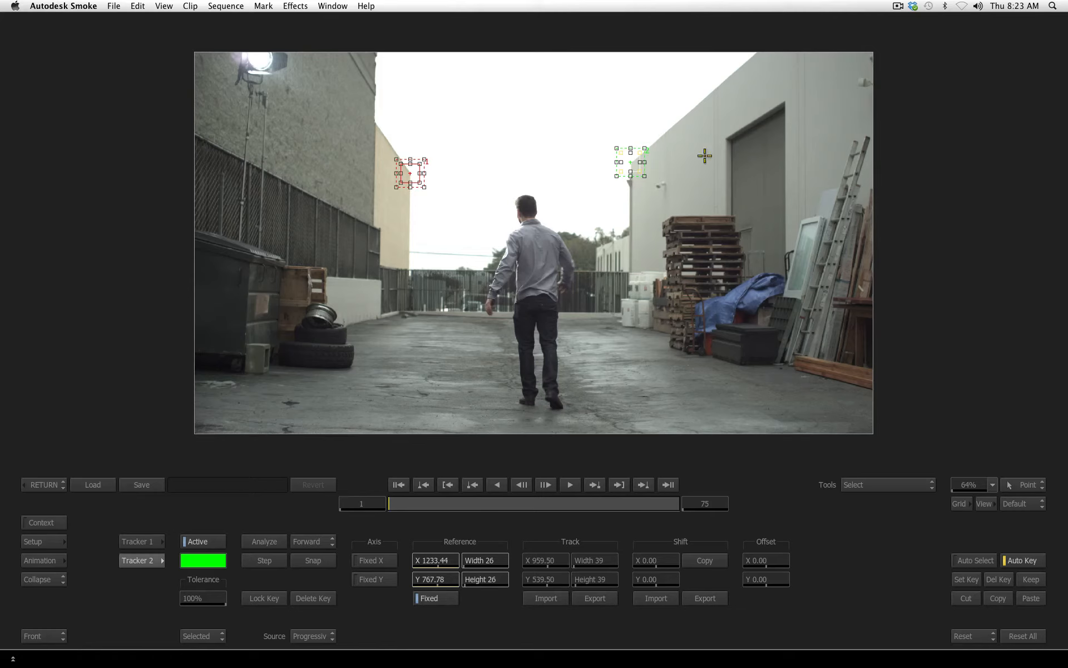
Step: Analyze both trackers forward in Gang mode with the fixed reference off, and return to the Action setup
click(212, 631)
click(208, 608)
click(273, 540)
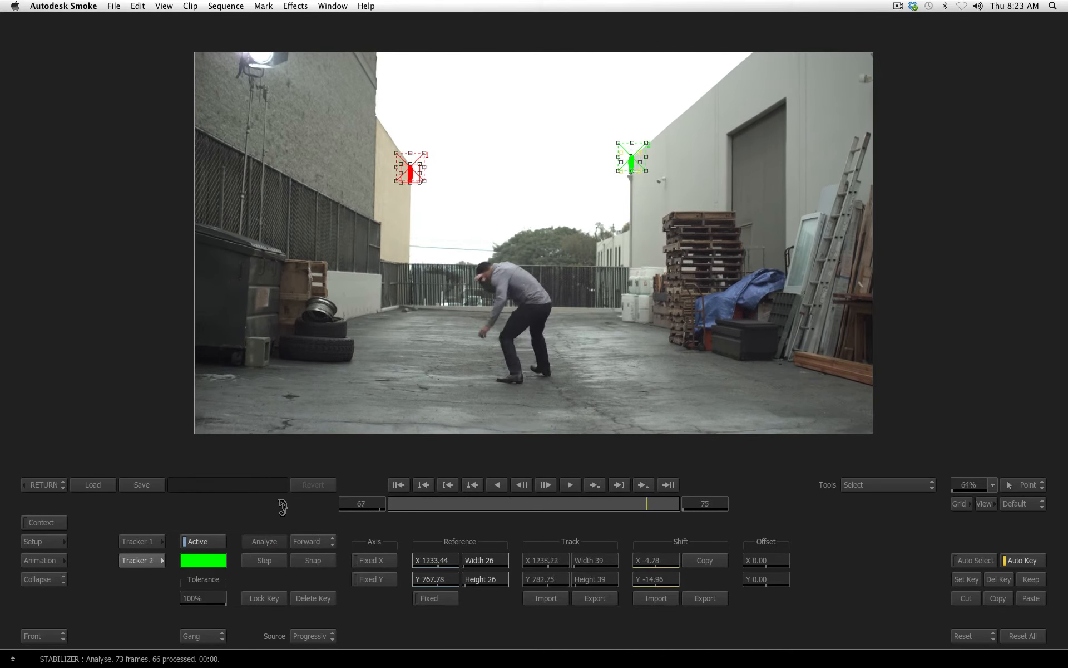
click(46, 485)
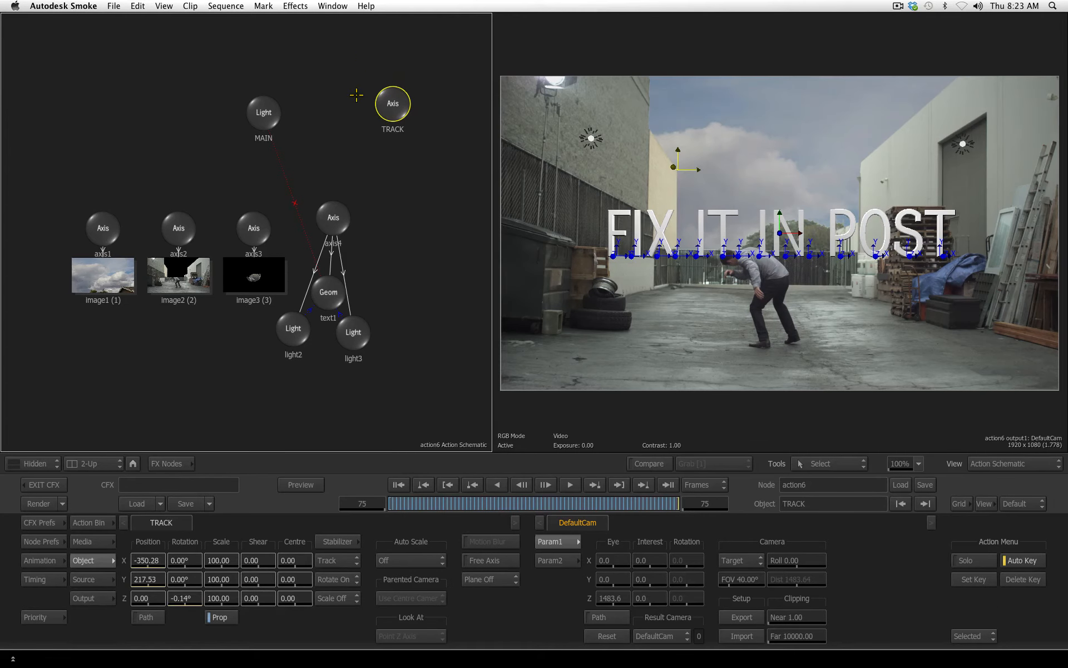
Step: Parent the sky's axis to TRACK, and offset the sky's position to X 318 and Y -65
drag(393, 103, 391, 123)
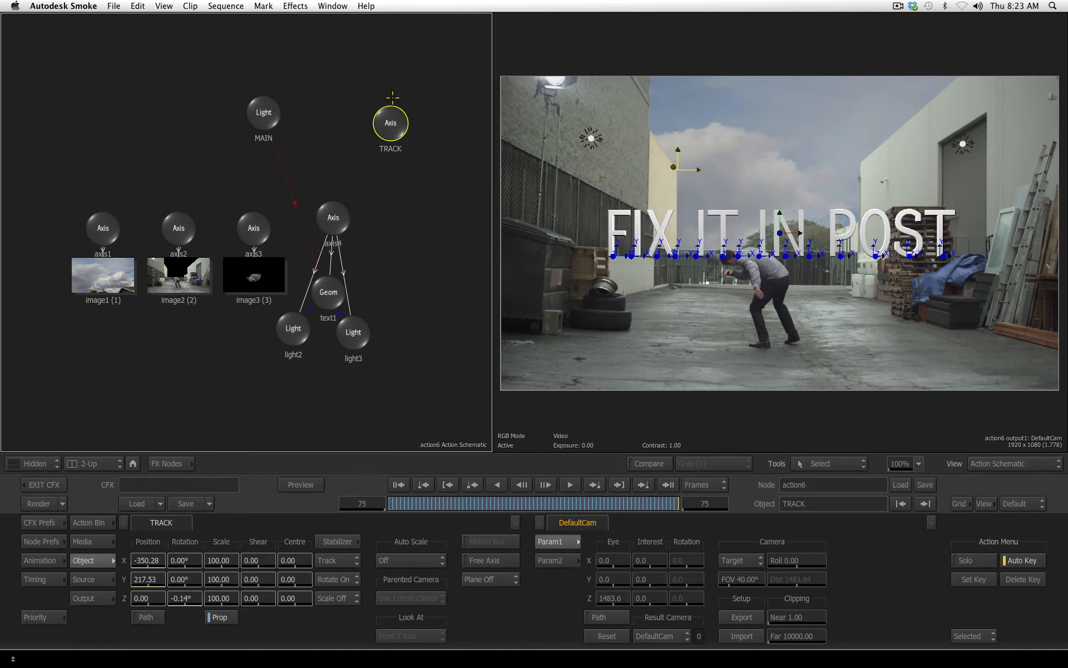
drag(397, 116, 102, 230)
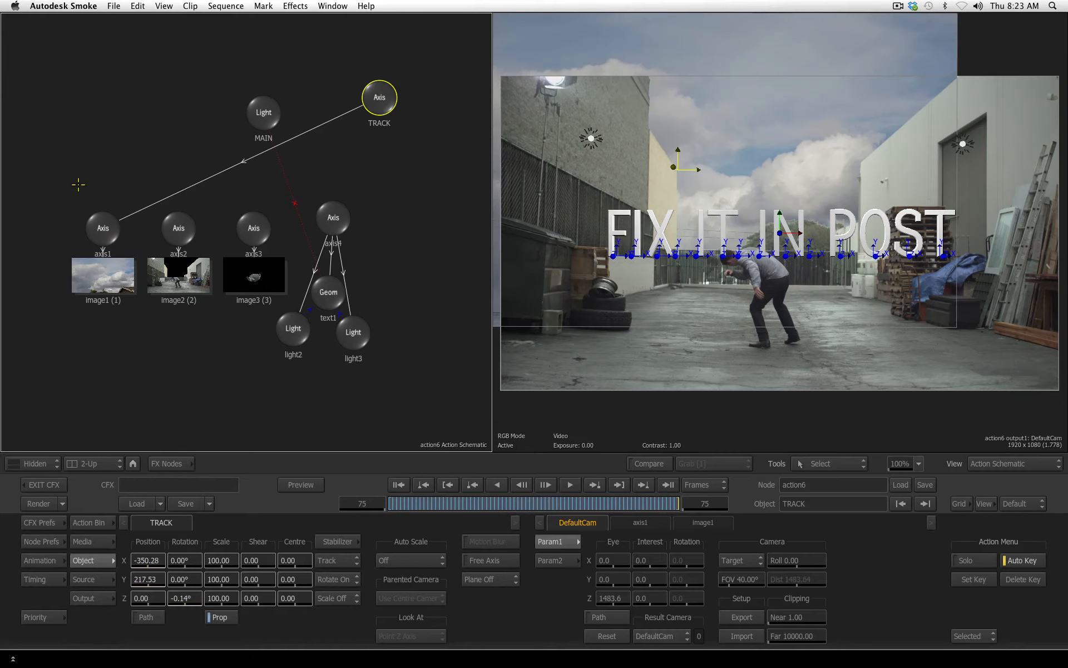
click(102, 227)
mouse_move(105, 201)
mouse_down()
mouse_move(117, 159)
mouse_move(107, 194)
mouse_up()
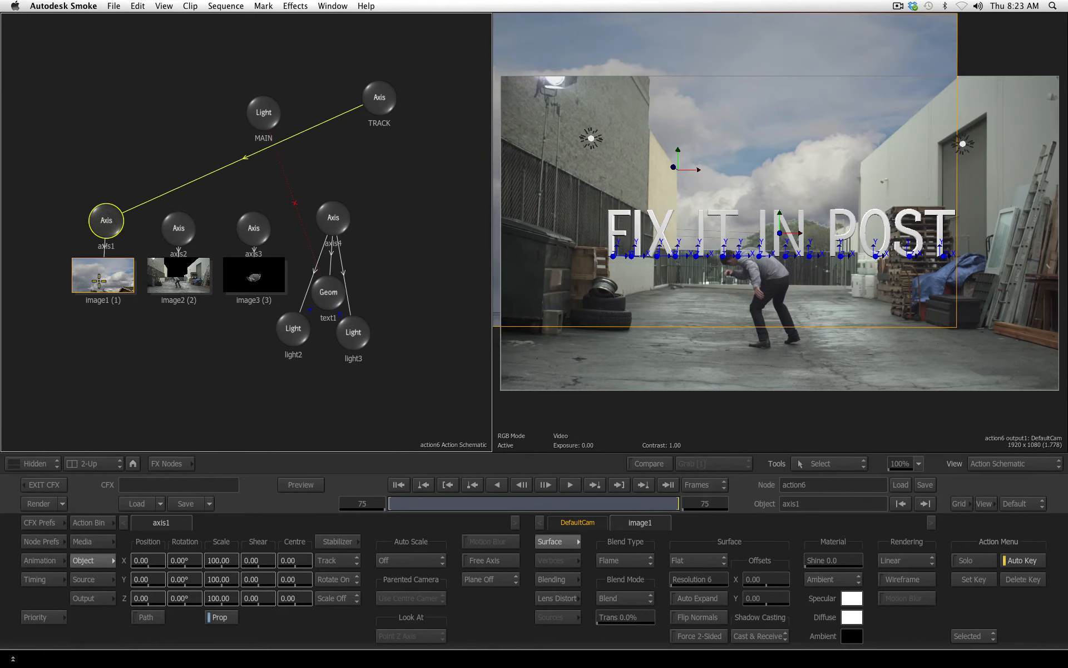
drag(147, 561, 186, 602)
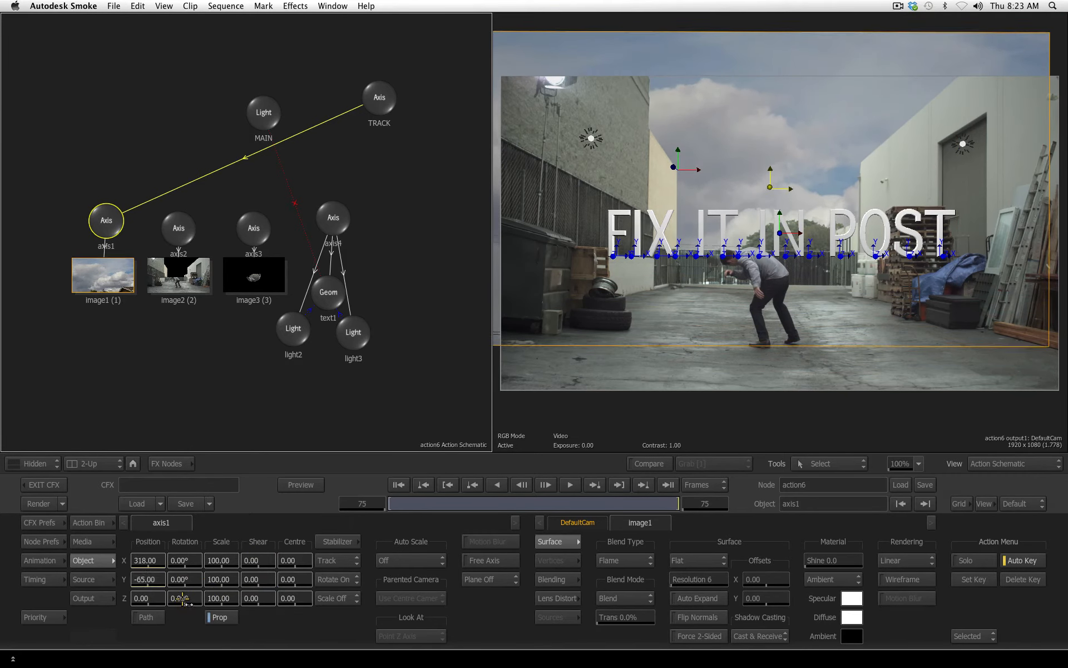
Step: Parent the title's axis to TRACK with its position at X 326 and Y -88, and scrub through the shot back to frame 1
drag(380, 98, 337, 220)
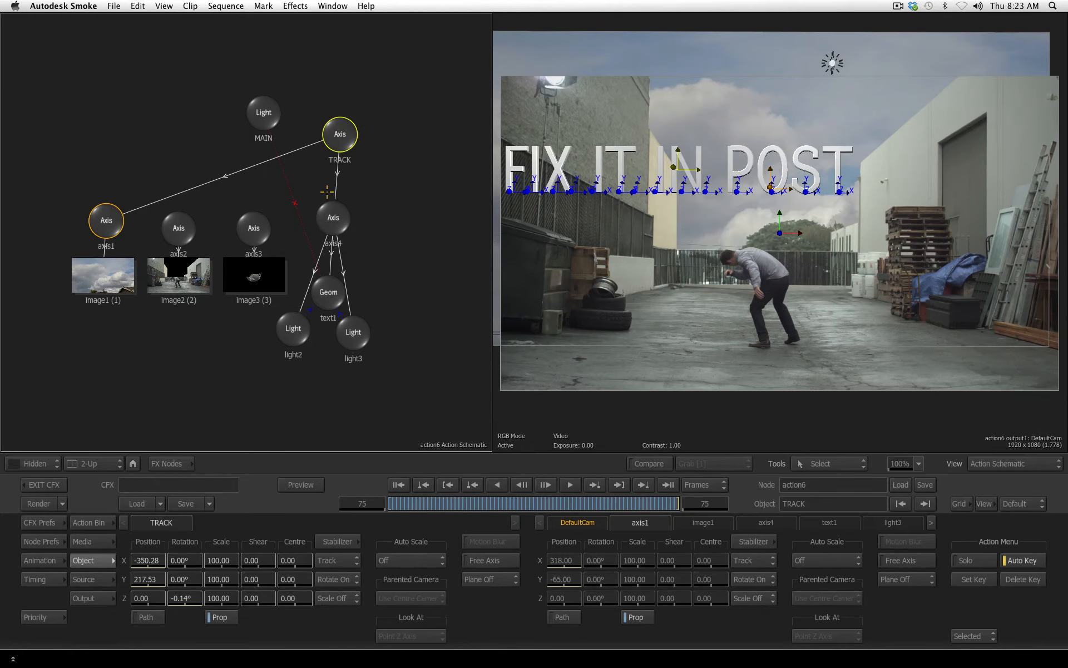
click(328, 293)
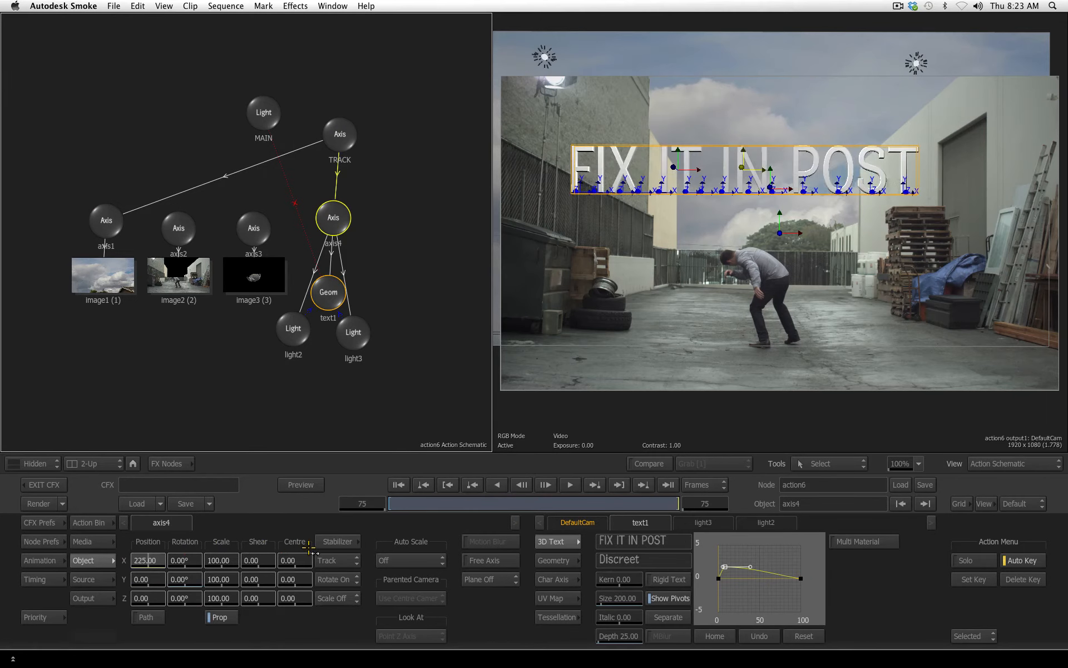
drag(310, 548, 311, 548)
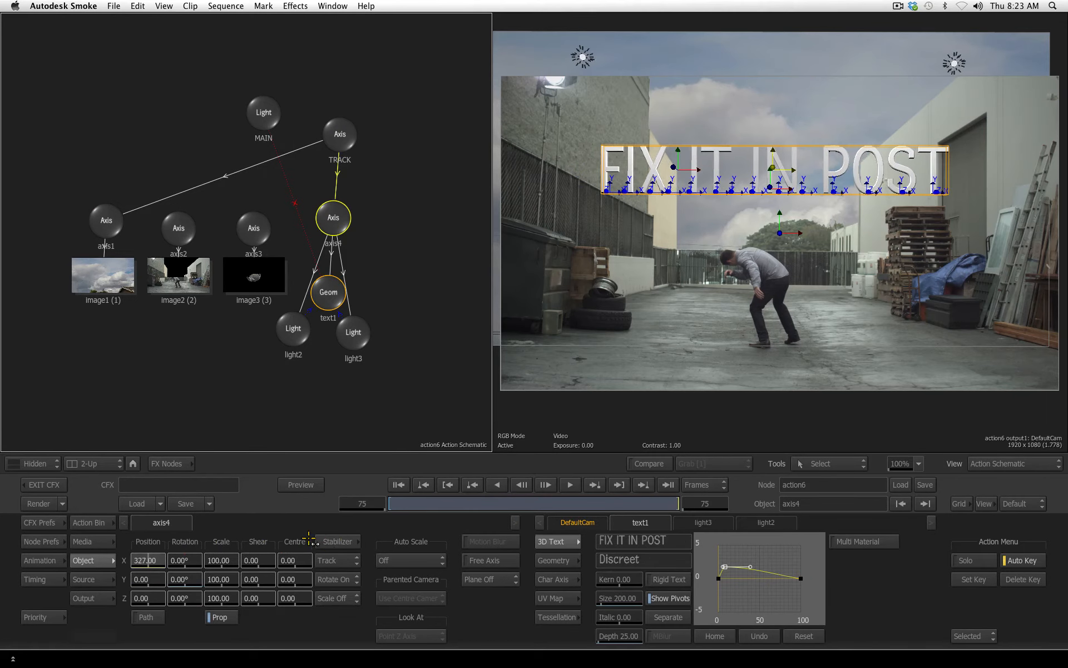
drag(148, 579, 106, 583)
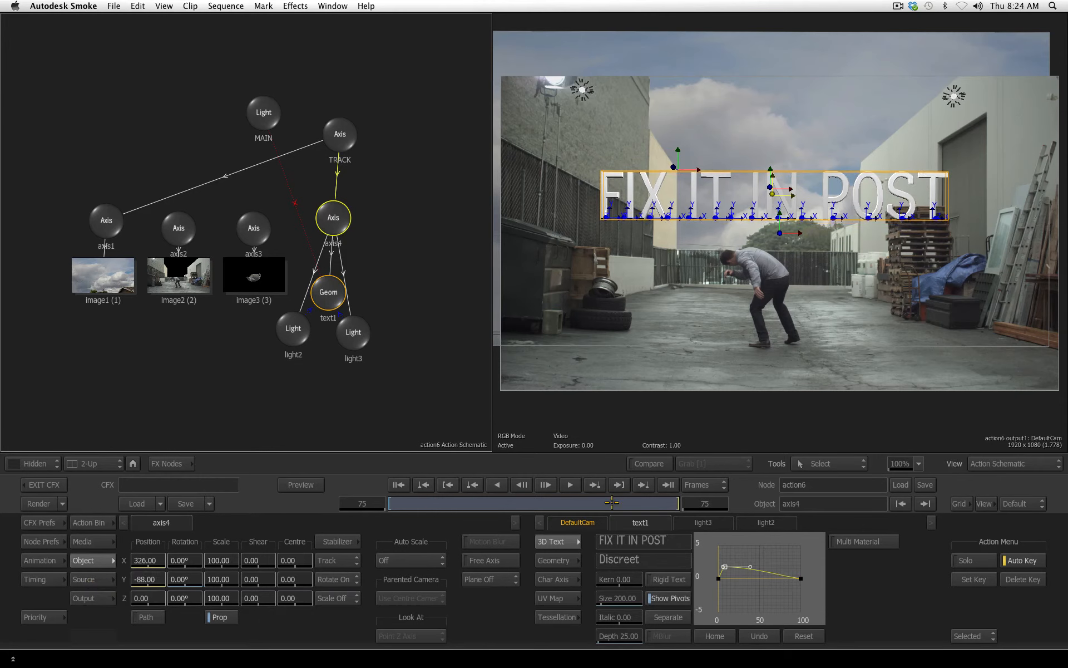
click(657, 504)
drag(481, 501, 268, 499)
drag(454, 502, 815, 503)
key(Home)
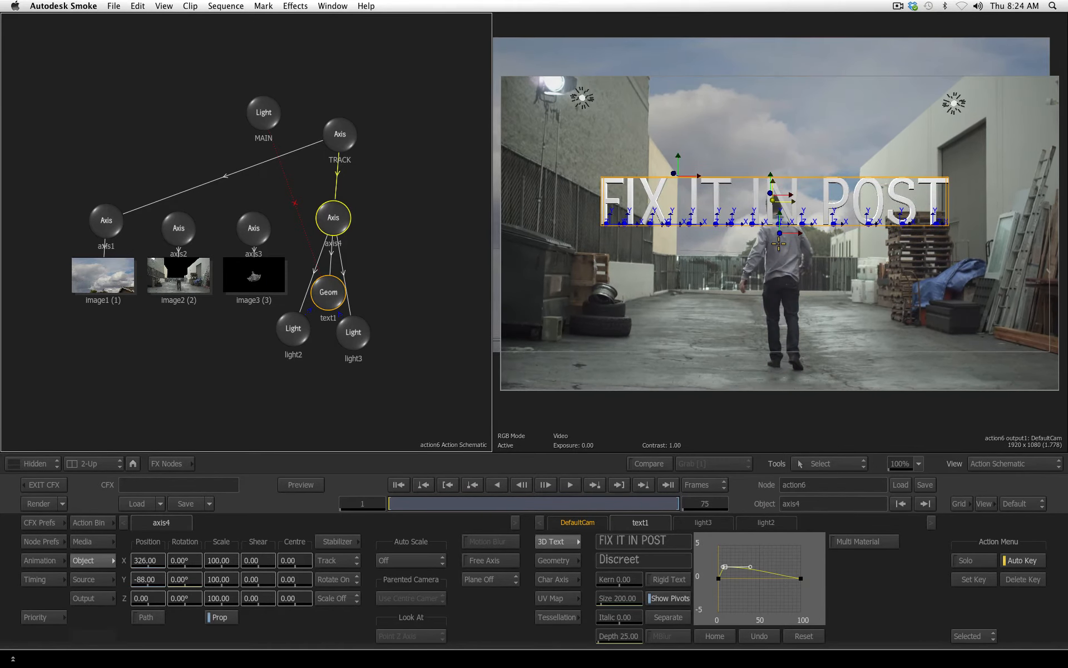
Step: Select the axis of the masked foreground man layer and examine that layer's media settings
click(256, 228)
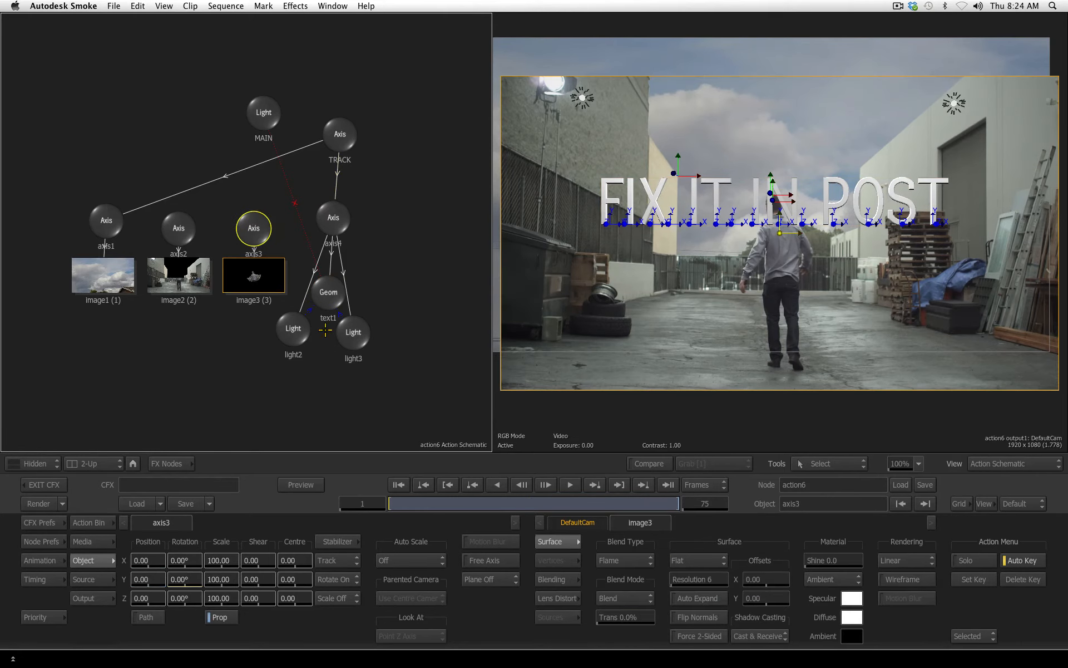
click(111, 541)
click(322, 542)
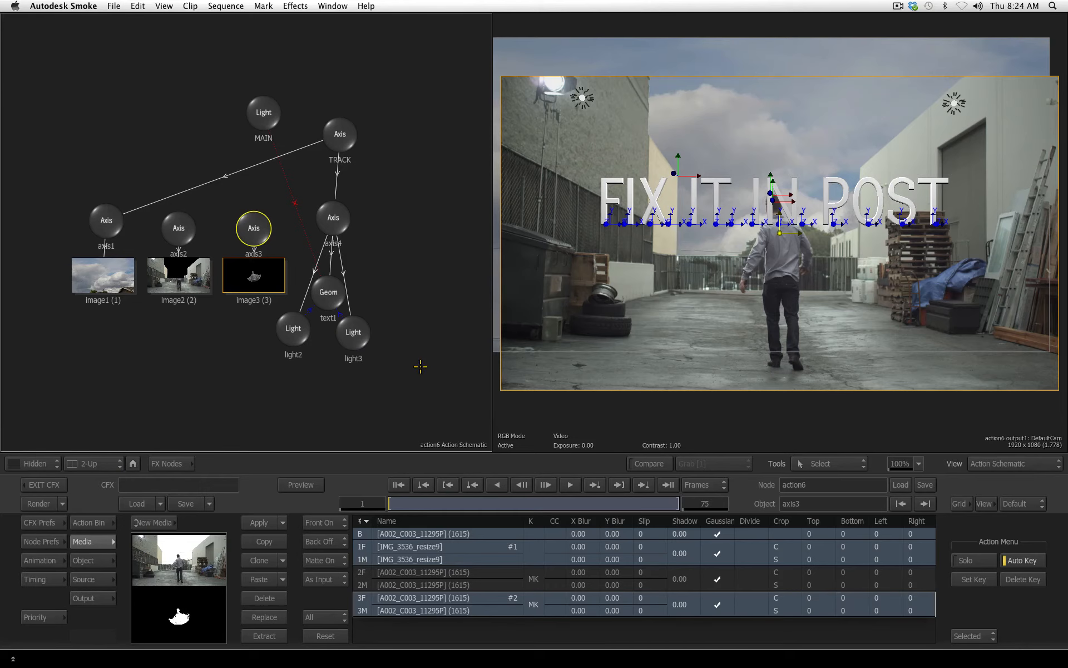
click(90, 558)
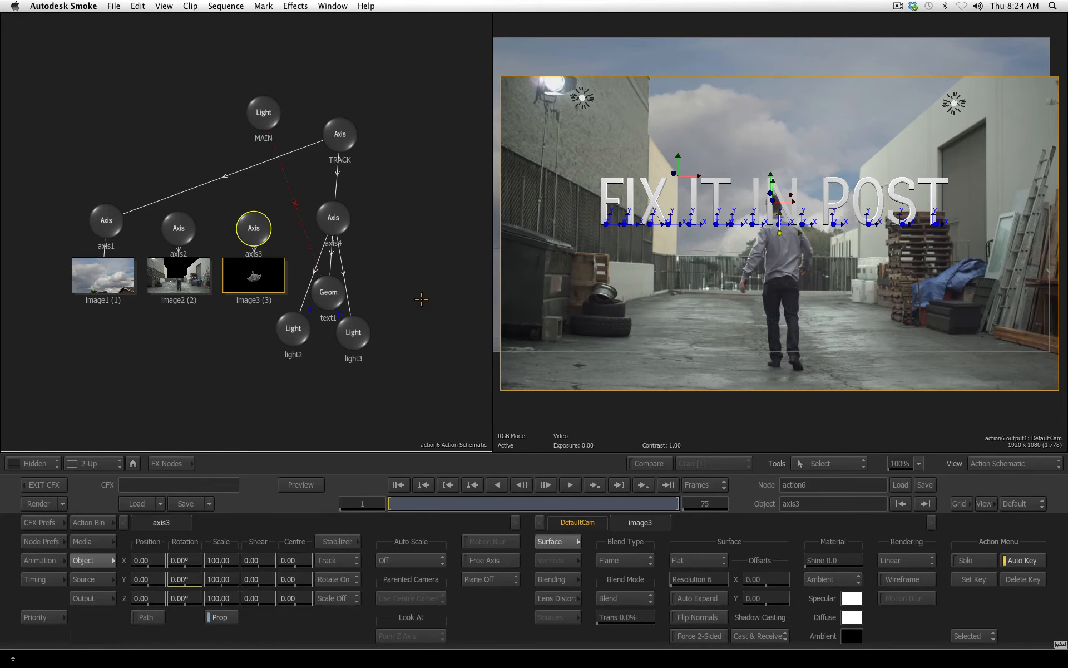
Step: Try pulling the man layer's axis forward to about Z 157.50 in the Top view, and undo the move
key(F5)
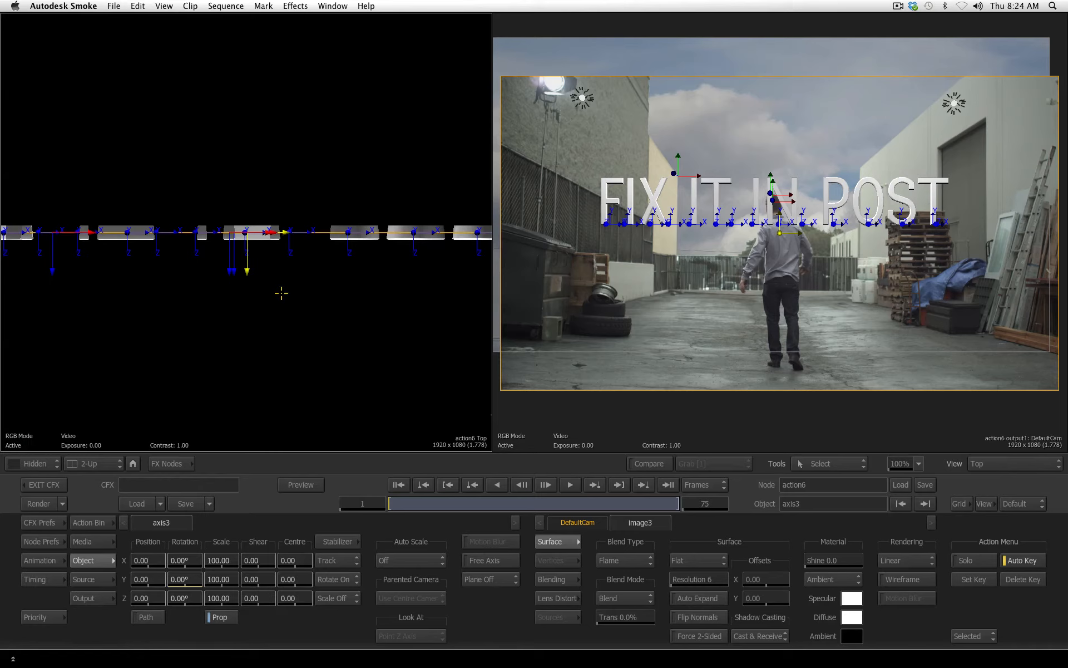
drag(304, 328, 158, 451)
drag(246, 251, 244, 276)
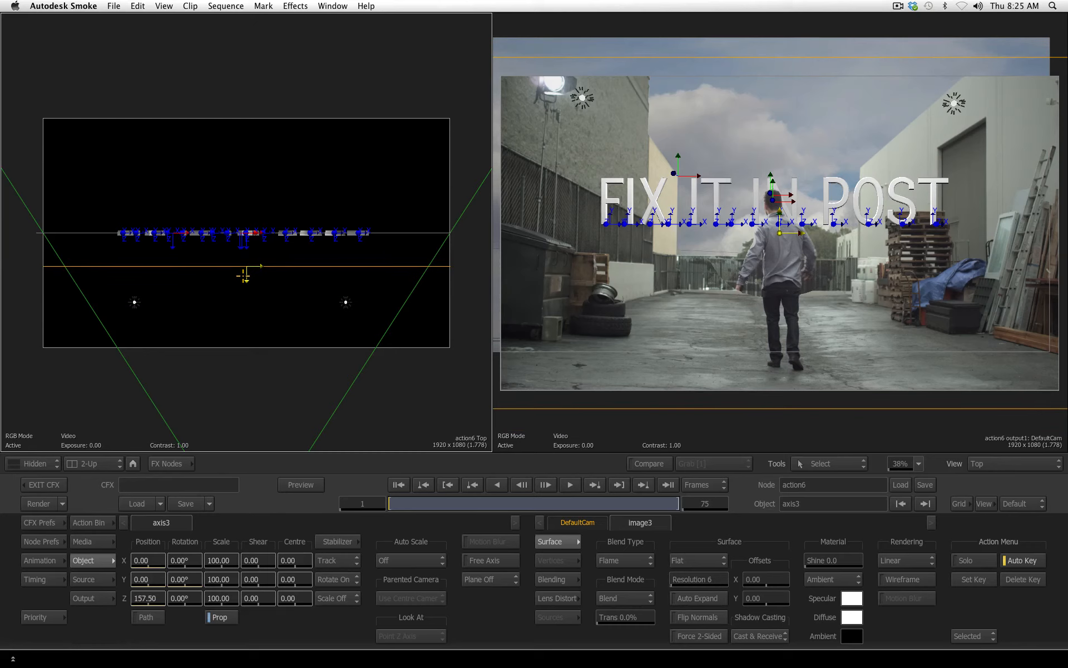
key(super+z)
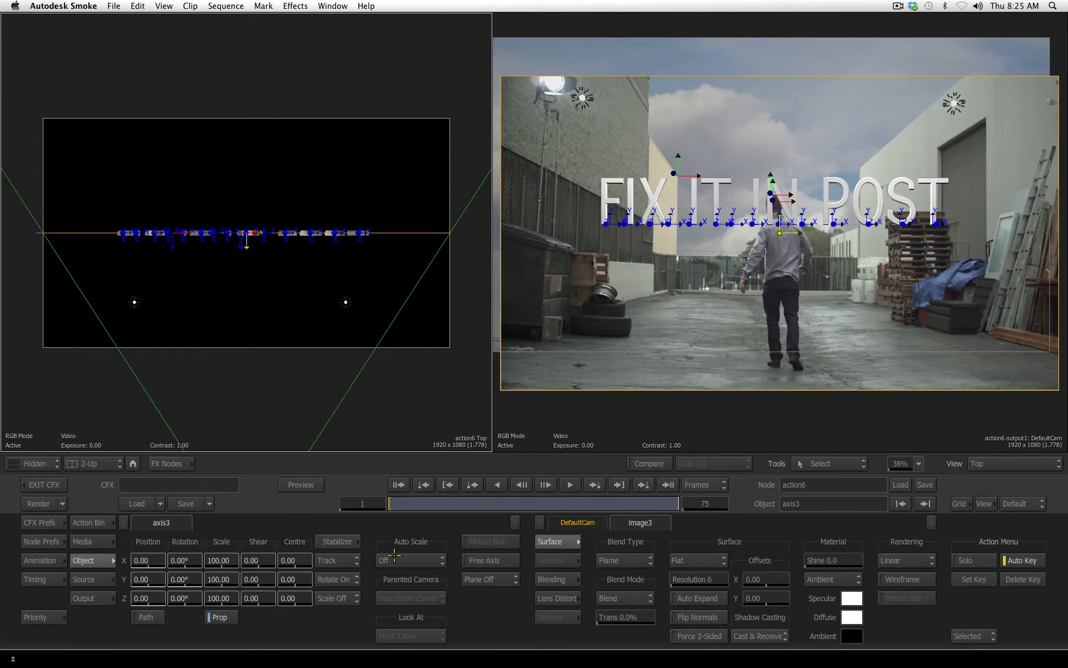
Step: Set the man layer axis's Auto Scale to On All Transforms and move it forward to Z 219, returning to the schematic
click(418, 560)
click(442, 529)
drag(146, 598, 248, 593)
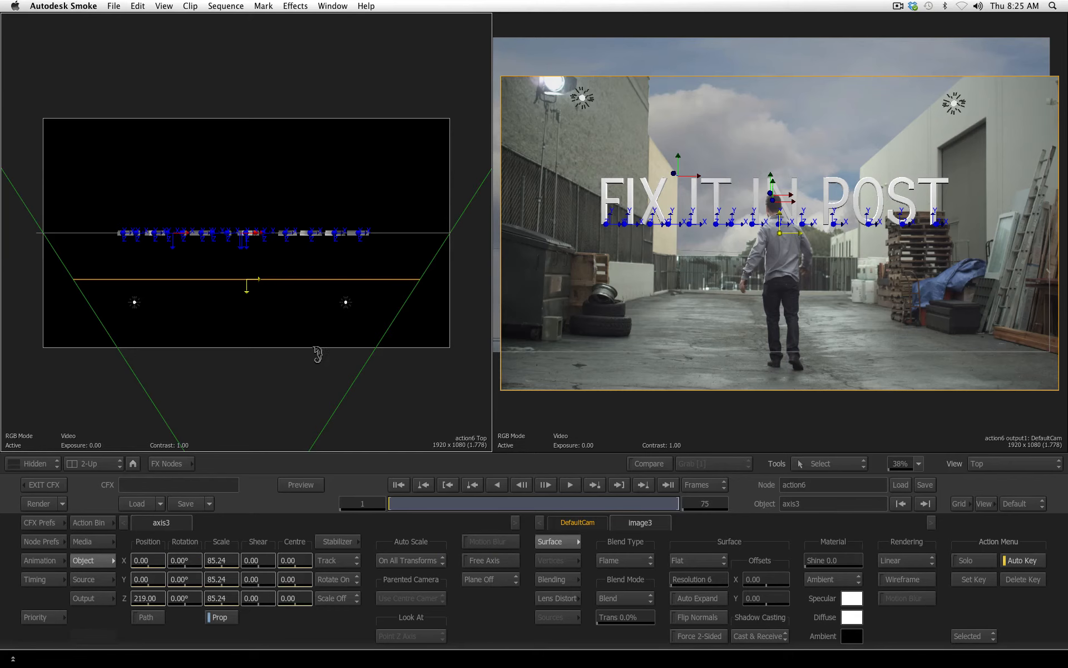
key(F4)
Step: Animate the 3D title's geometry transparency with 100% at frame 36 and 0% at frame 37
click(332, 220)
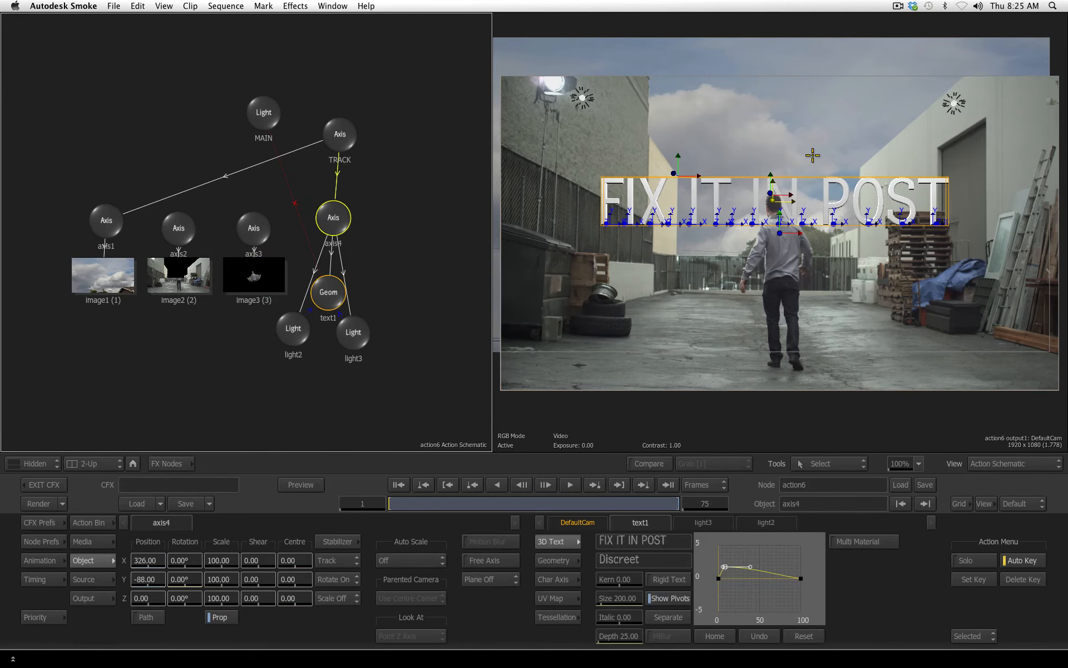
click(526, 504)
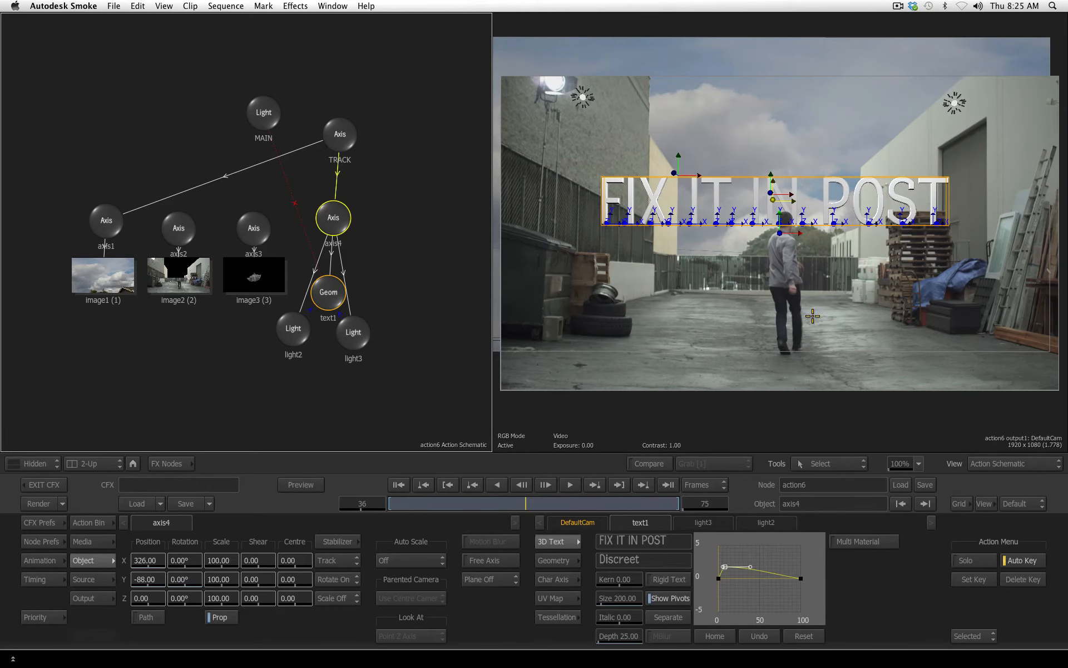
click(552, 561)
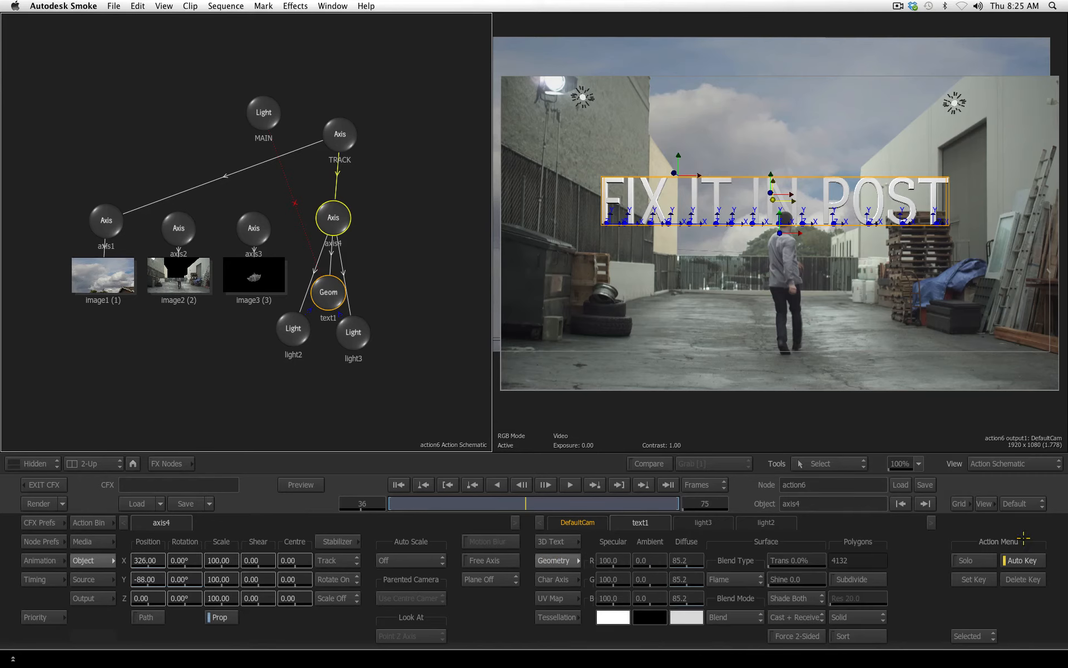
drag(812, 557, 1046, 570)
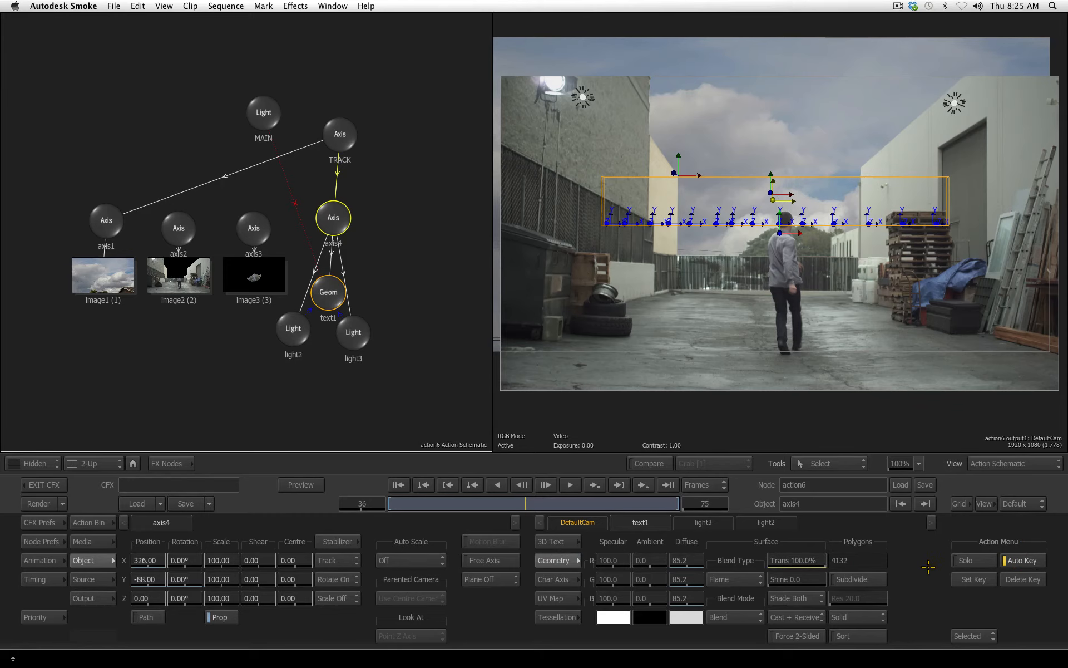
key(Right)
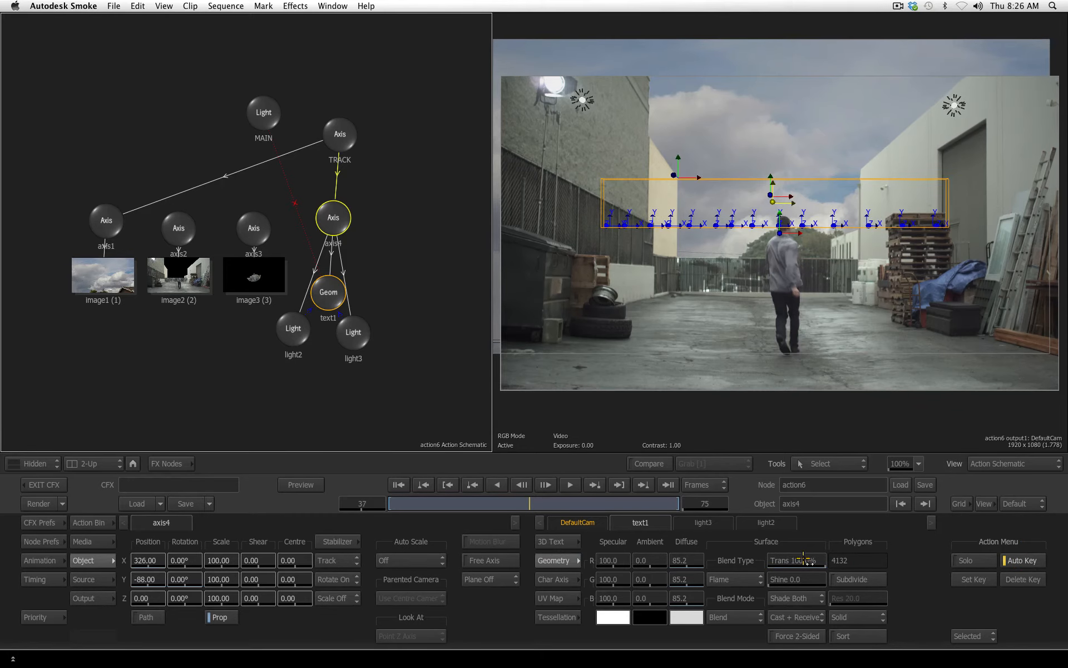
drag(807, 563, 492, 555)
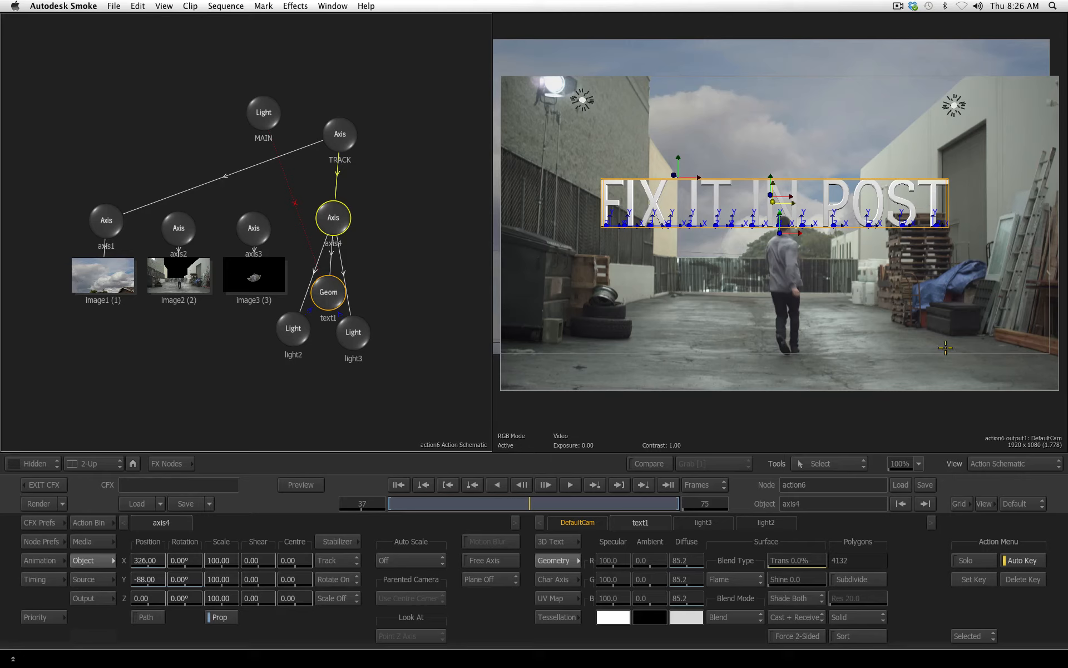
Step: Add a new light node to the Action schematic and set its Y position to 10000
click(92, 522)
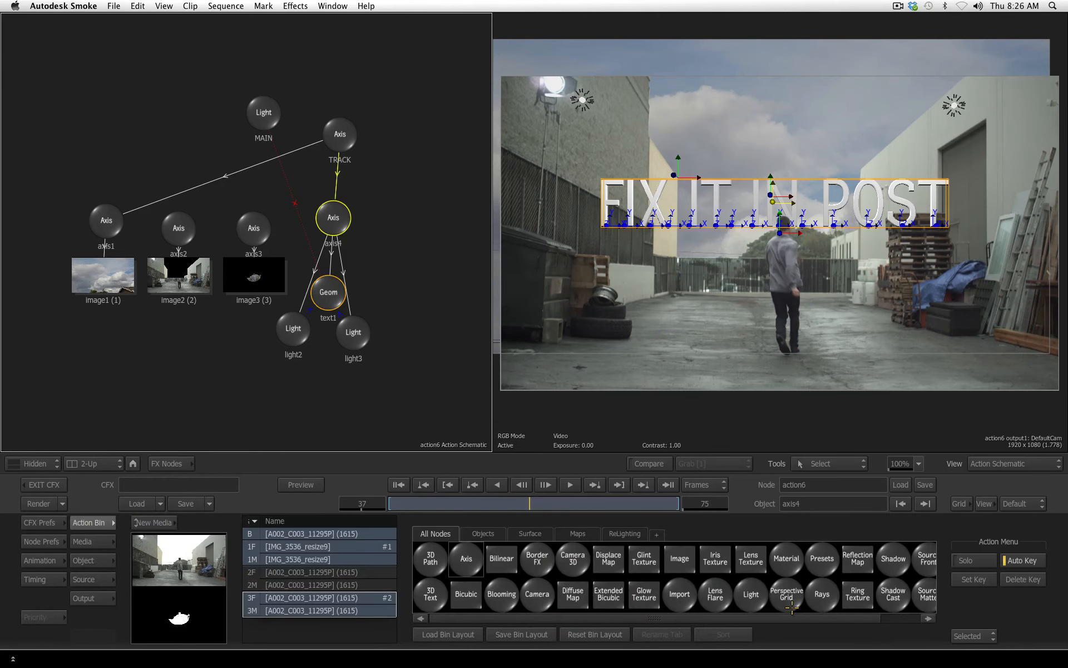
drag(751, 594, 438, 106)
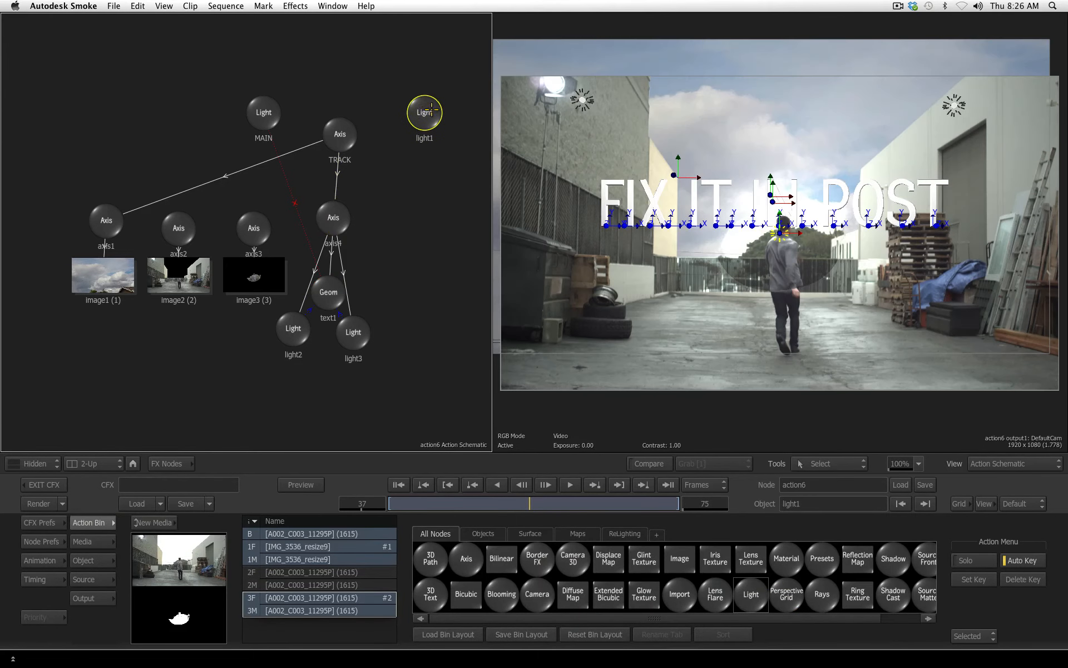
double_click(421, 109)
click(351, 579)
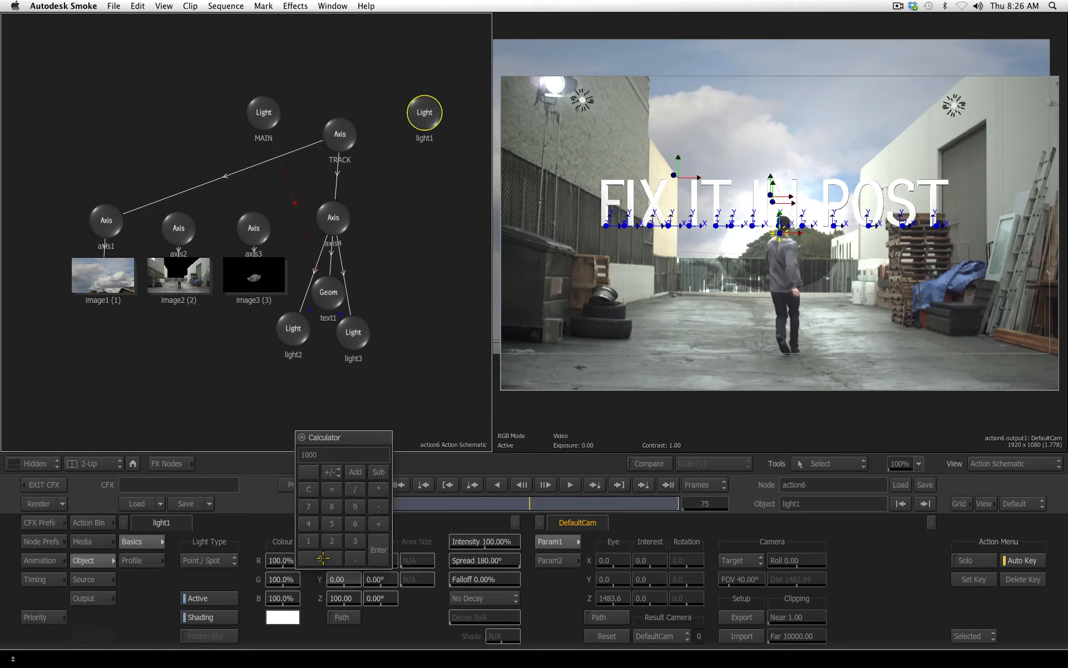
click(323, 558)
click(378, 550)
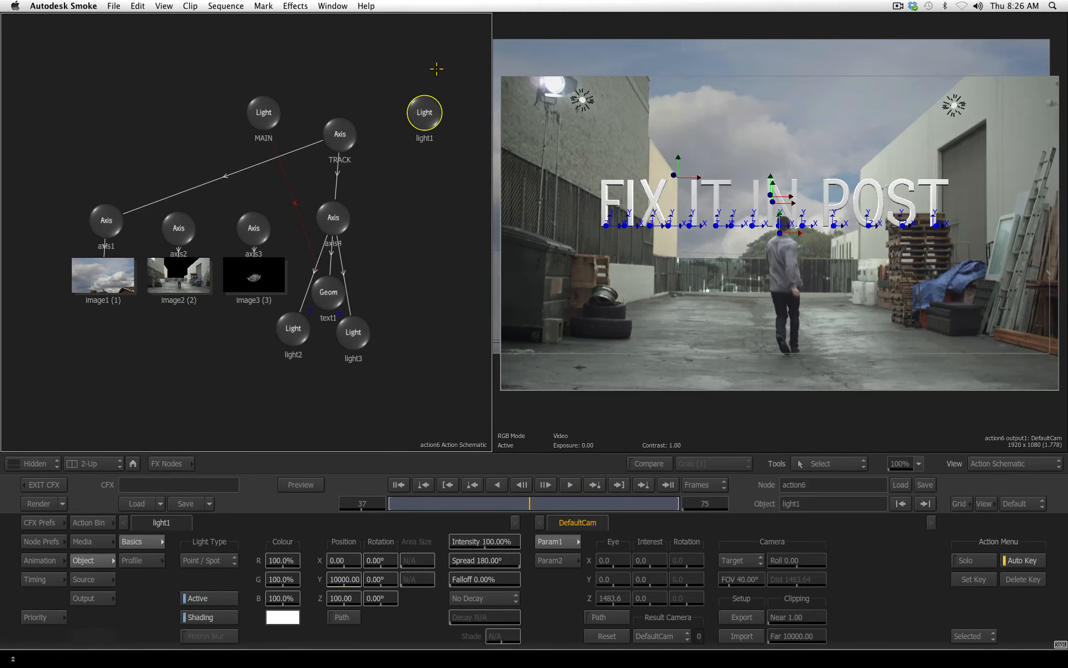
Step: Light-link the new overhead light to the 3D title's geometry
key(shift+l)
drag(421, 117, 331, 290)
key(Escape)
Step: Move the overhead light's node beside the title's axis and attach a Shadow Cast node to it
drag(428, 98, 393, 182)
click(89, 523)
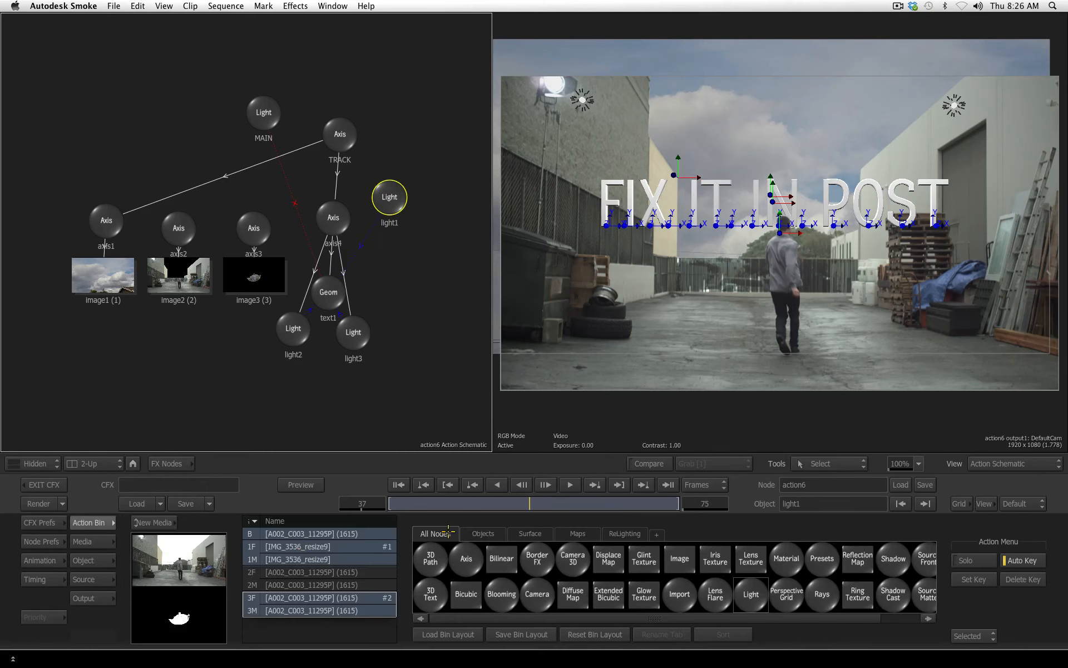
drag(893, 593, 453, 196)
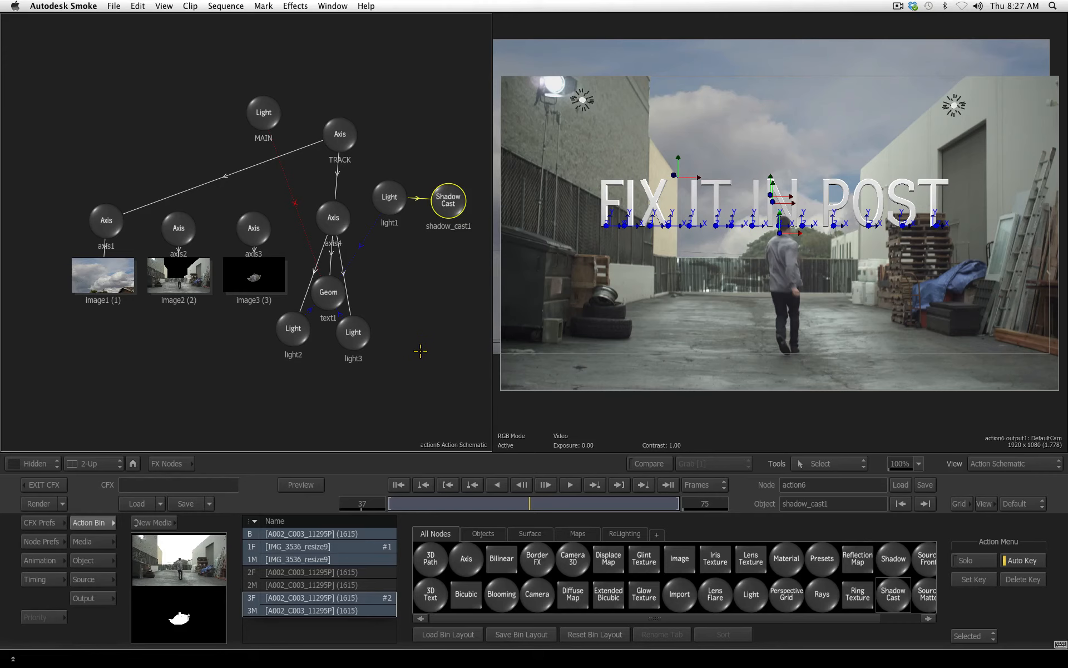
Step: Add a Coloured Frame node in the ConnectFX schematic, feed it into the Action through a new media input, and place both below the other inputs
key(Escape)
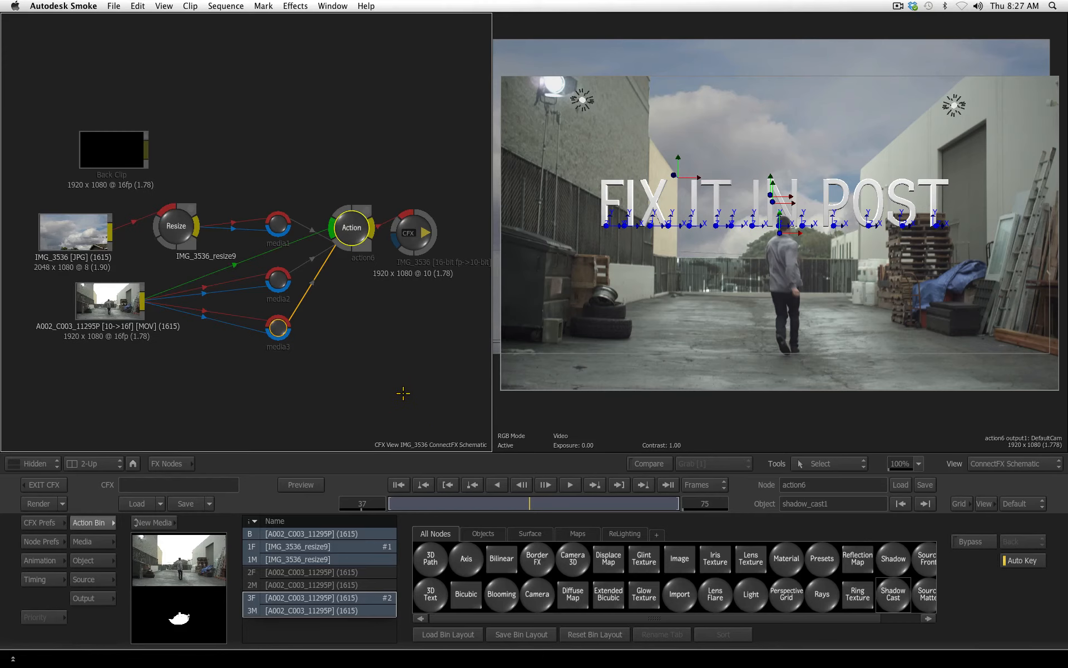
click(156, 463)
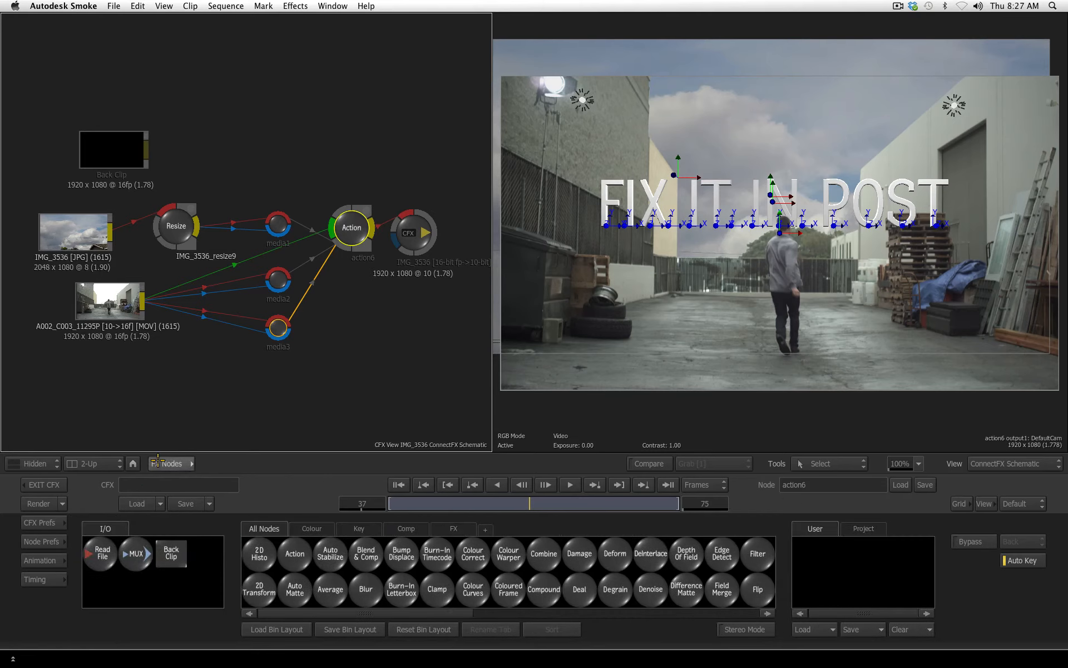
drag(508, 590, 334, 451)
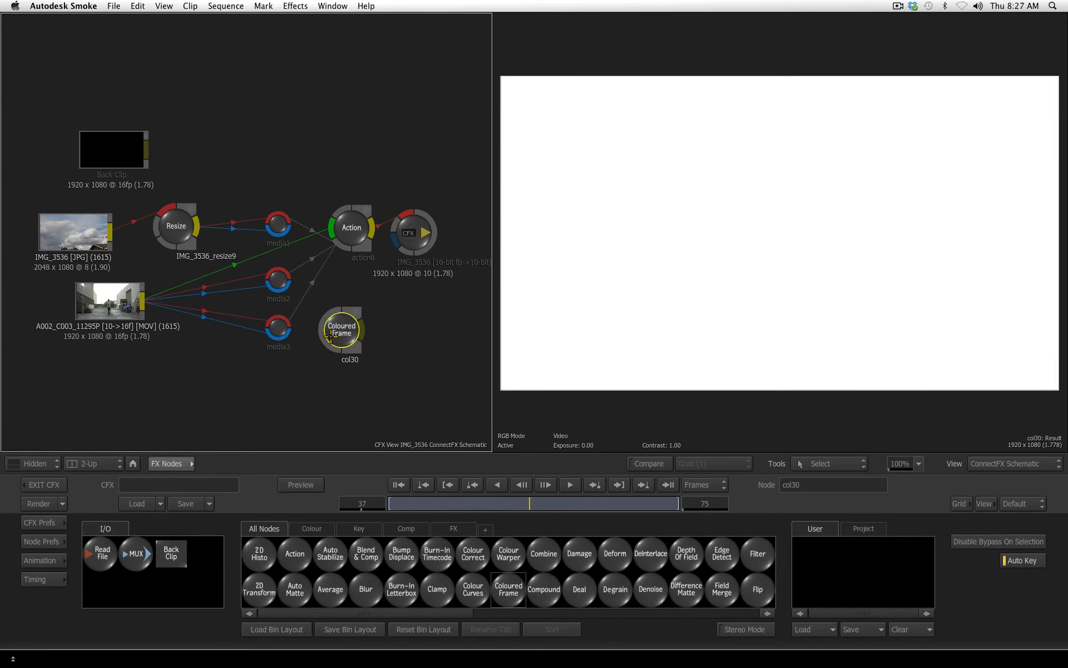
click(350, 228)
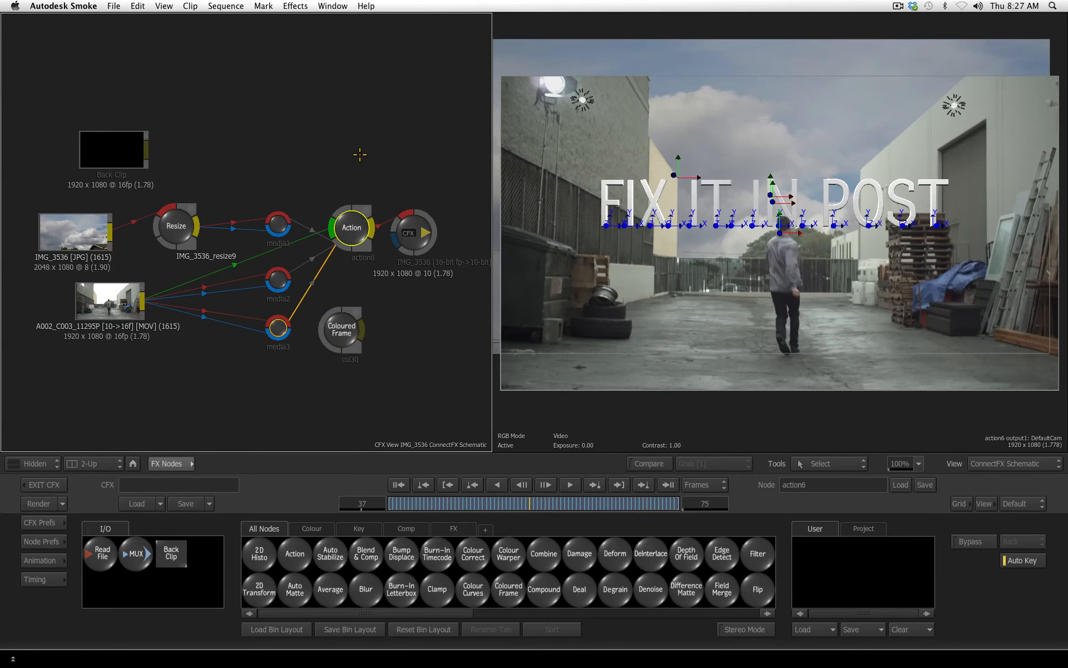
key(ctrl+n)
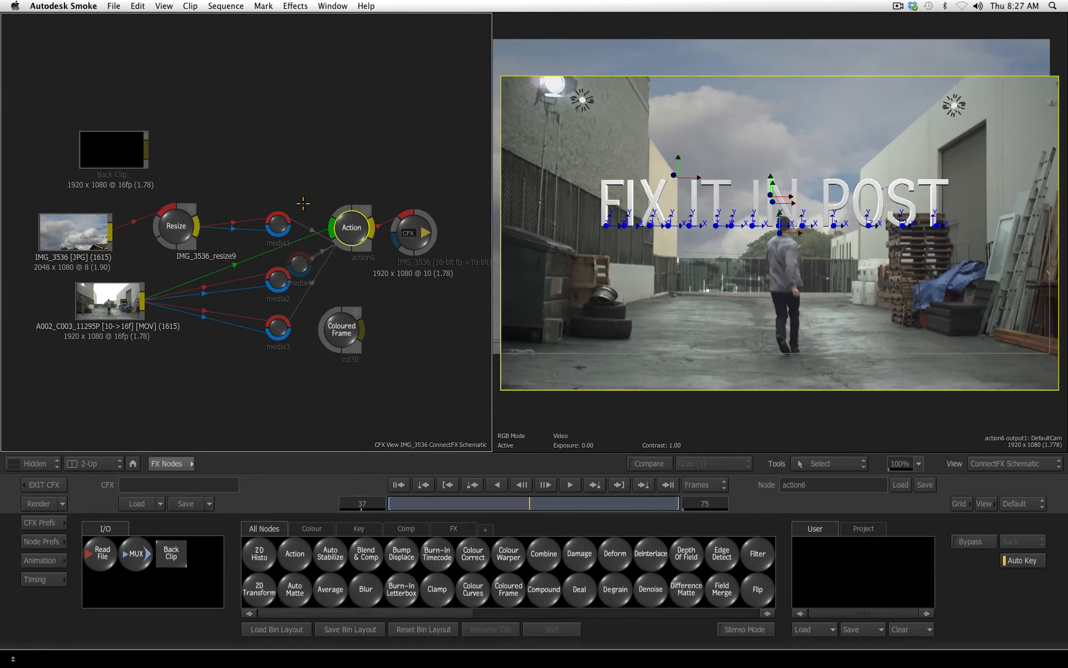
drag(278, 276, 419, 345)
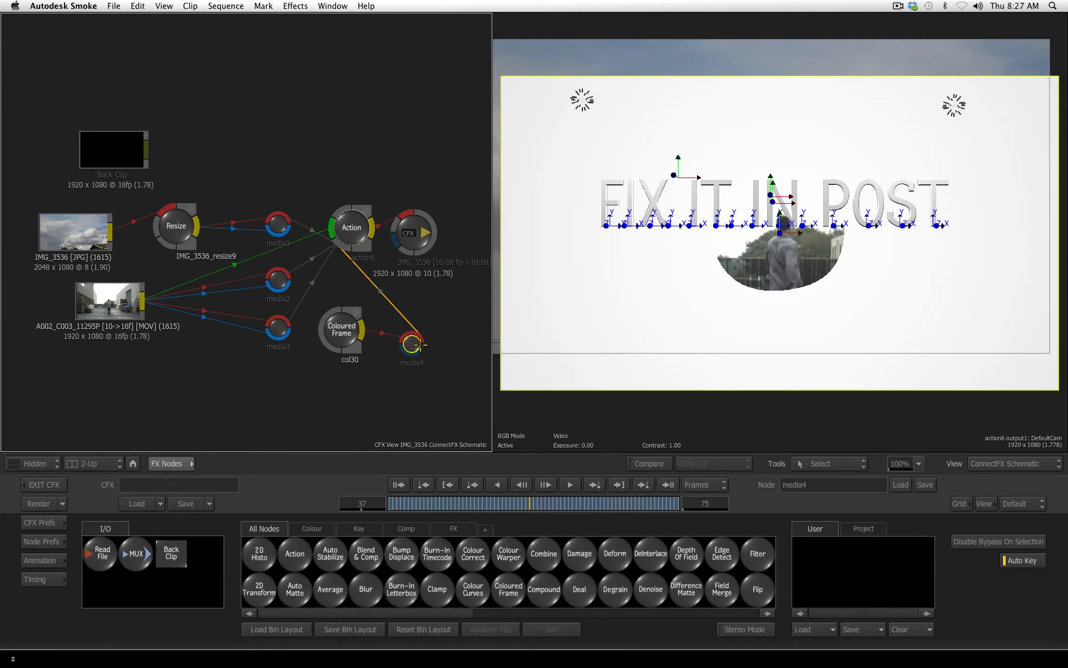
drag(337, 329, 216, 393)
drag(409, 341, 284, 384)
Step: Parent the axis of the new white image layer to the TRACK axis in the Action schematic
click(351, 227)
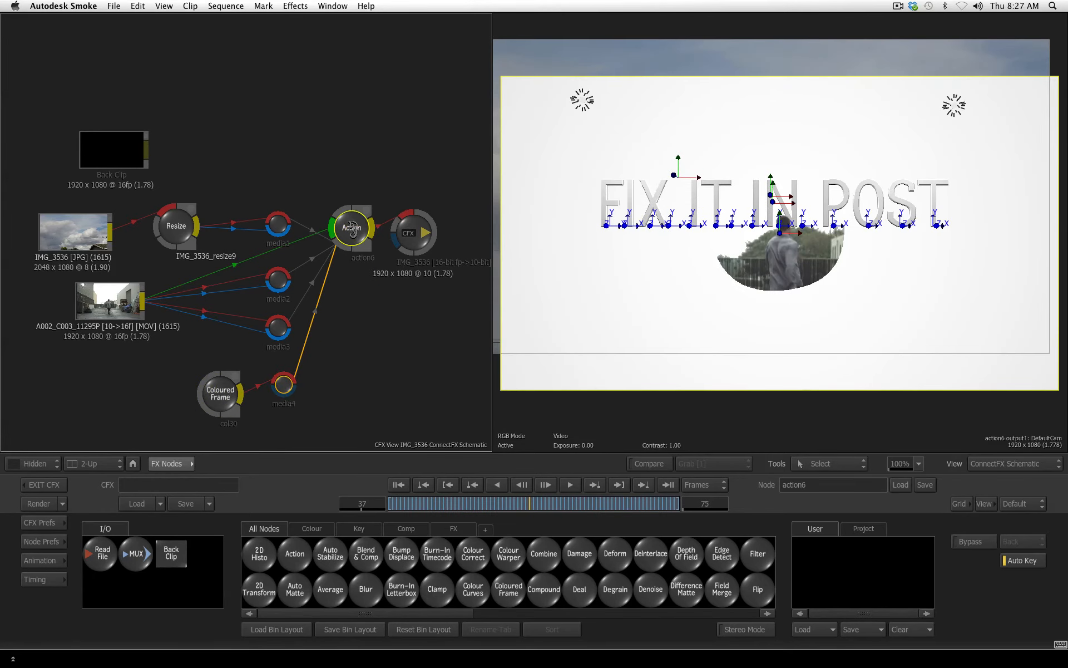
double_click(352, 228)
drag(347, 308, 331, 330)
click(430, 223)
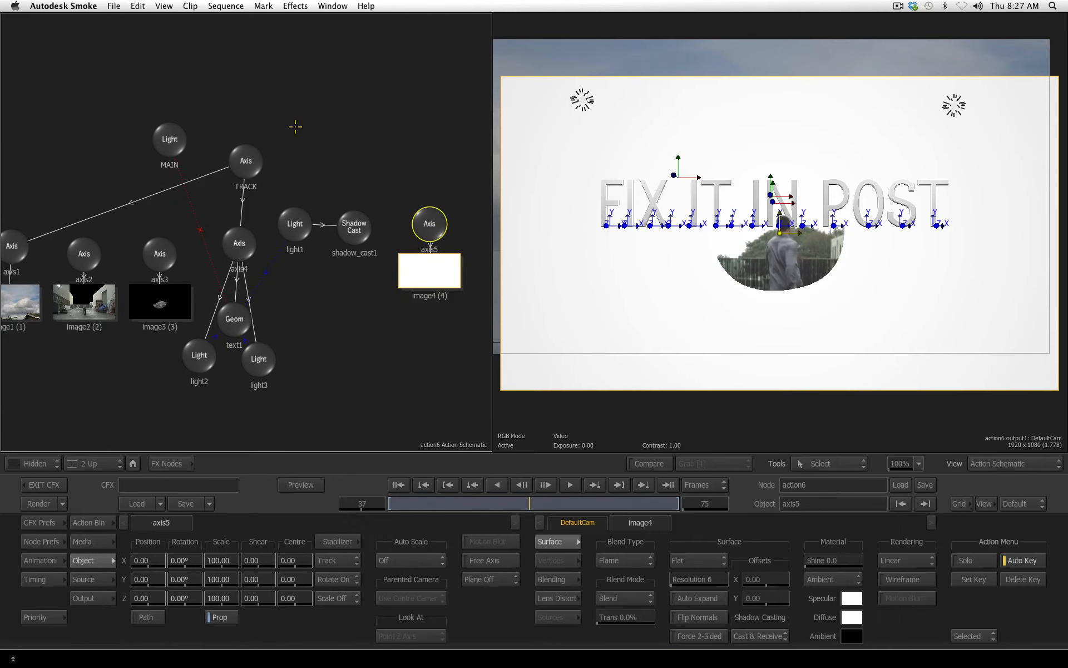
drag(256, 162, 429, 214)
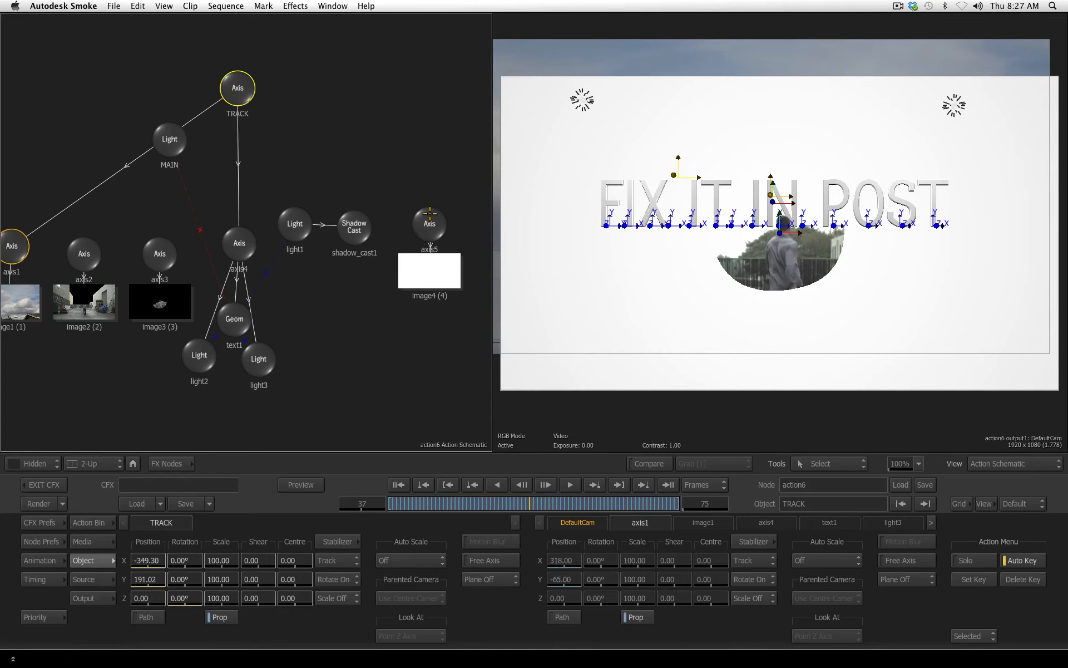
click(417, 226)
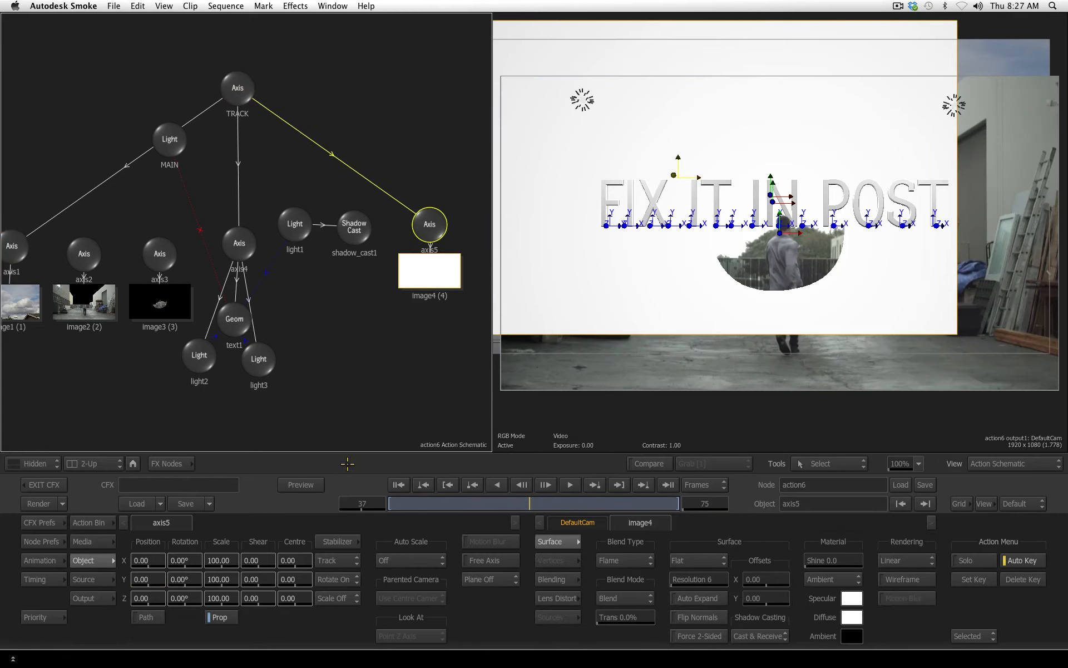
Step: Lay the white image flat as a ground plane with X rotation -90°, positioned at X 397 and Y -531
click(190, 561)
click(220, 485)
click(195, 490)
click(161, 538)
click(220, 531)
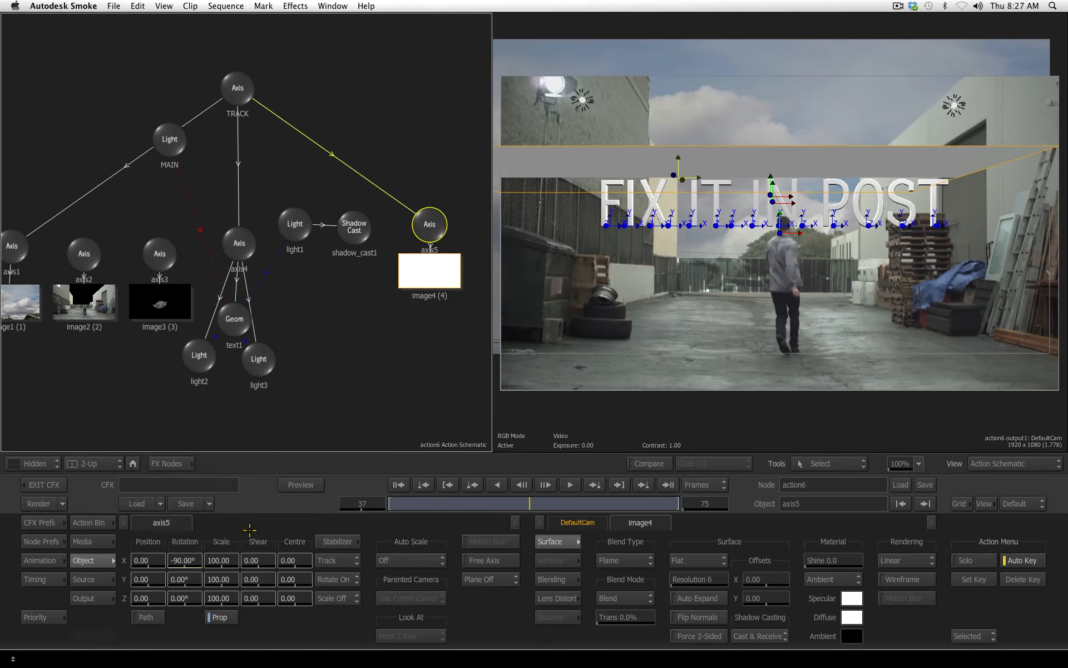
drag(139, 579, 79, 576)
drag(150, 560, 330, 562)
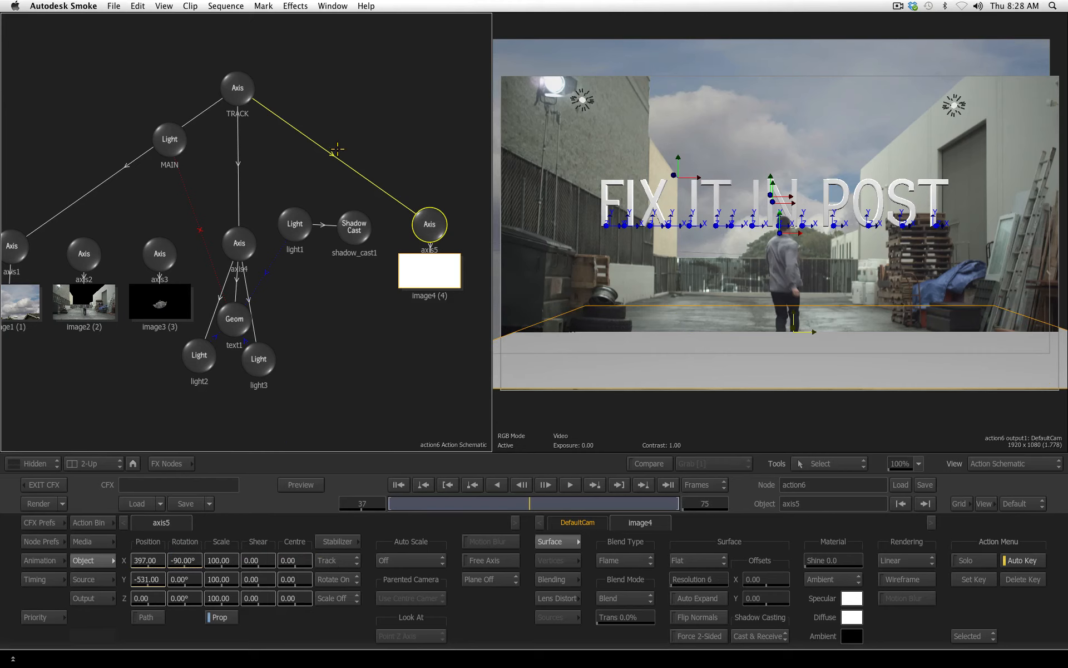
Step: Light-link the shadow-casting light to the white ground-plane image and move the light's node clear of its neighbours
drag(294, 236, 294, 181)
key(shift+l)
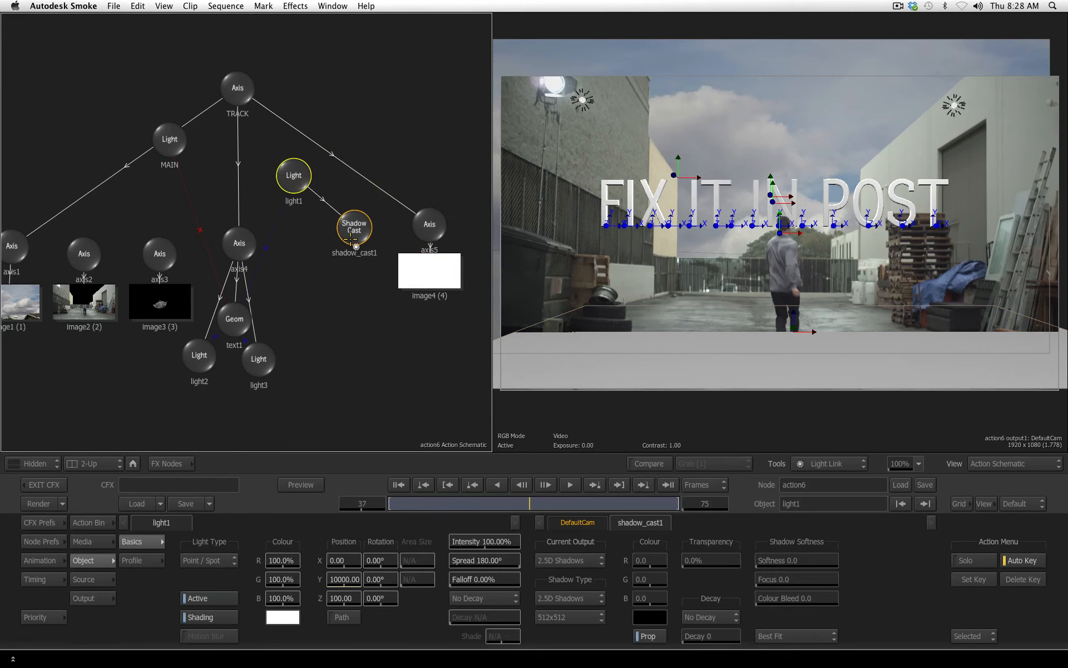
drag(302, 176, 417, 270)
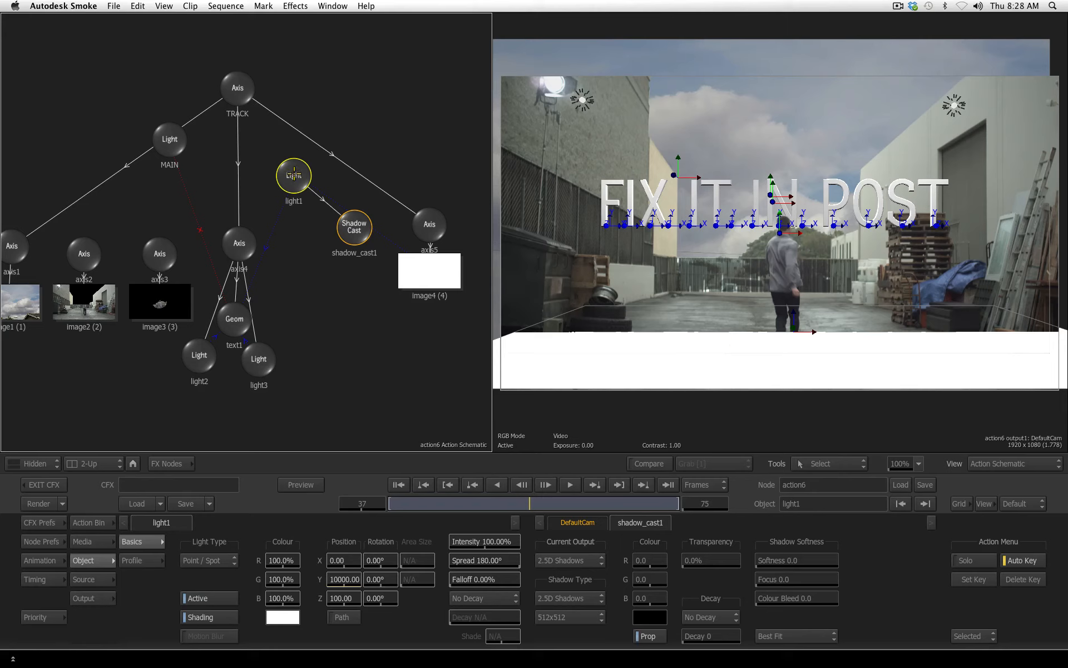
drag(296, 177, 293, 176)
Step: Move the shadow-casting light to Z -919 and set the shadow softness to 14.0
drag(341, 599, 41, 577)
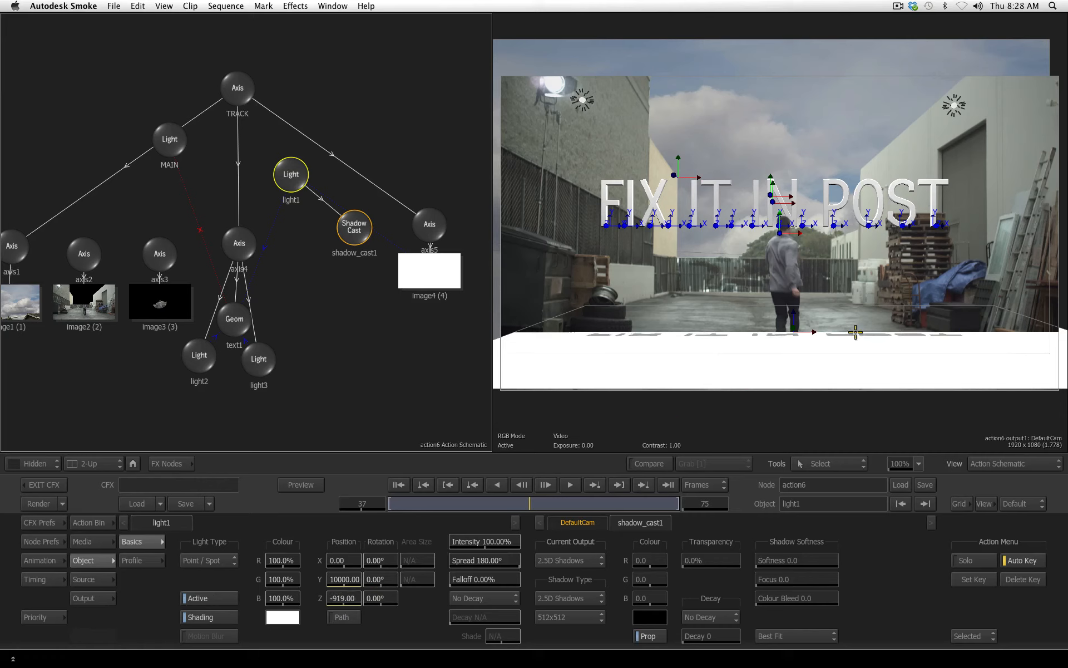
drag(781, 560, 798, 560)
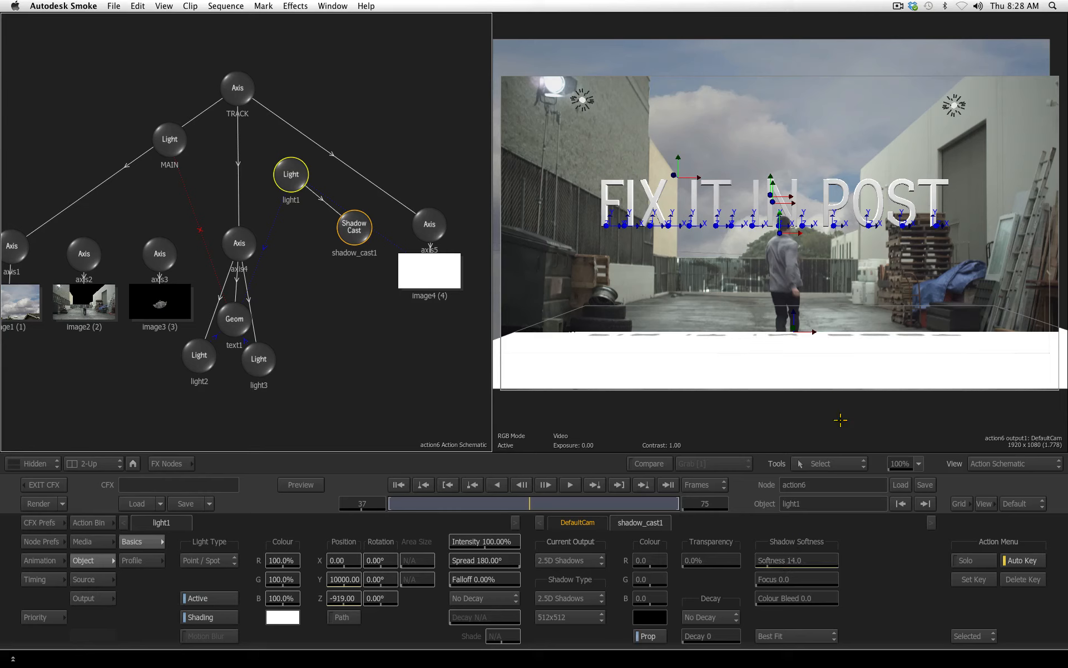
drag(731, 562, 681, 574)
Step: Exclude the white ground-plane image from the output1 comp using the Edit Output tool
drag(313, 392, 285, 418)
drag(304, 357, 357, 376)
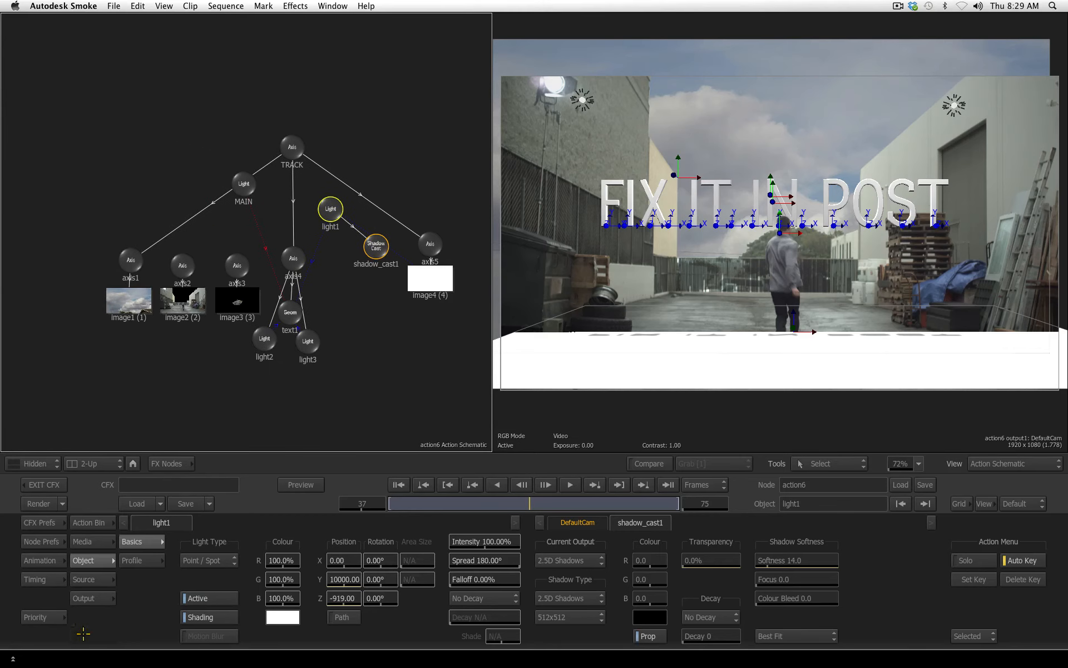
click(91, 599)
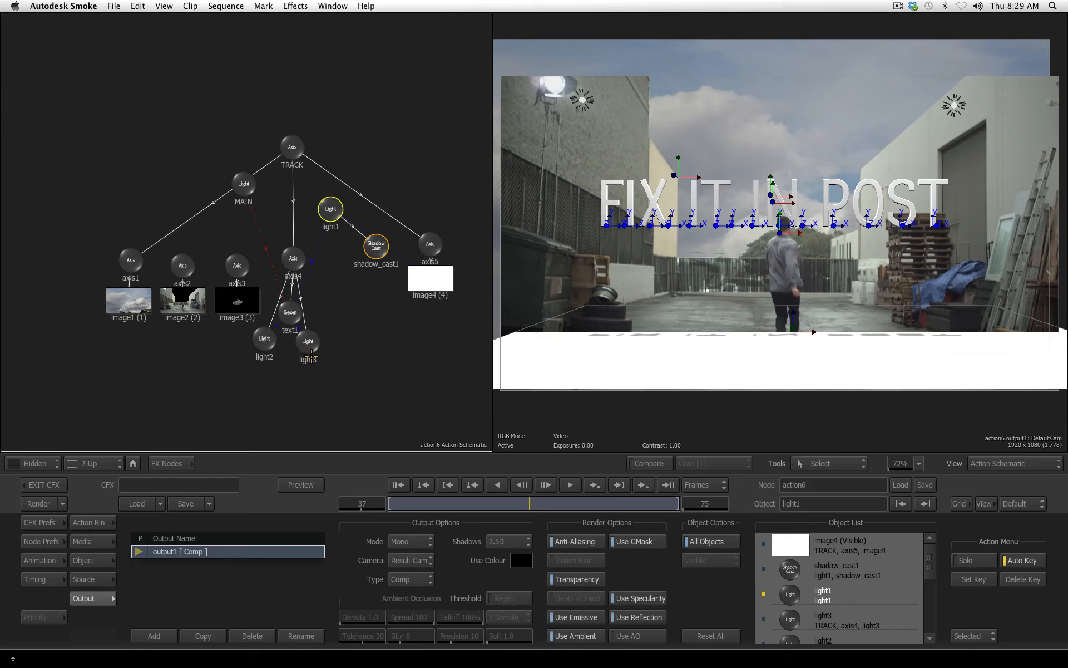
click(821, 464)
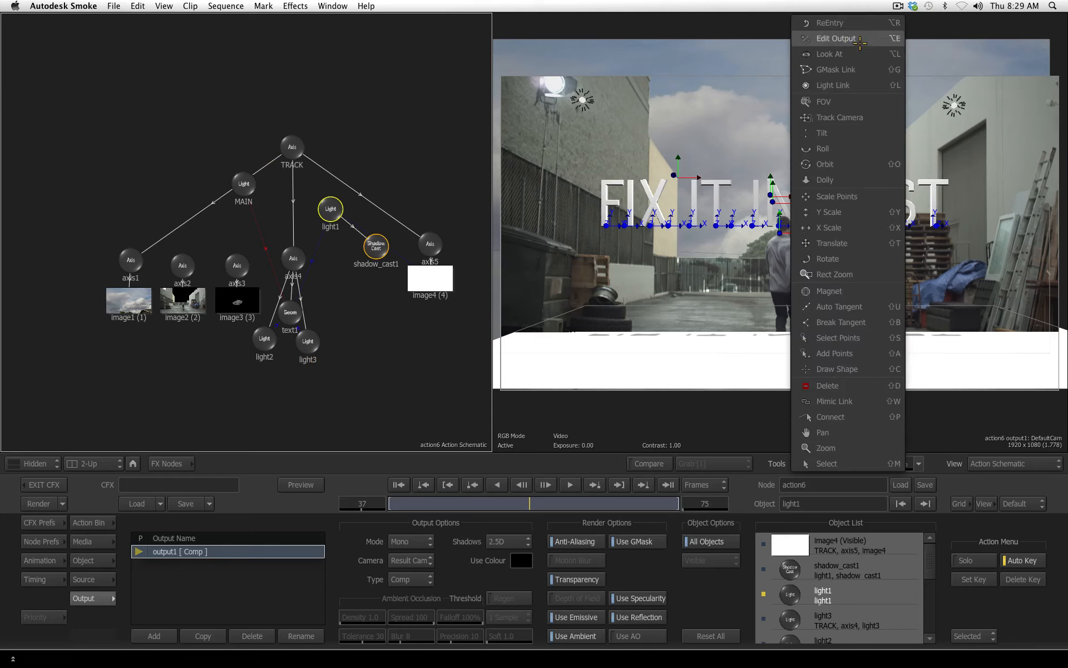
click(837, 38)
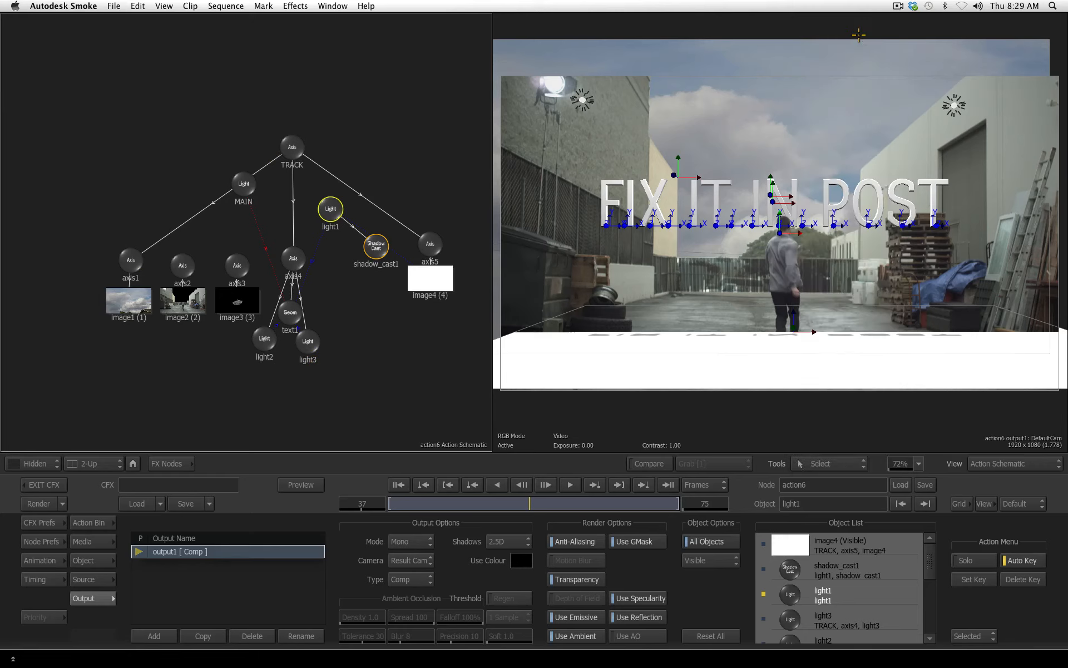
click(426, 280)
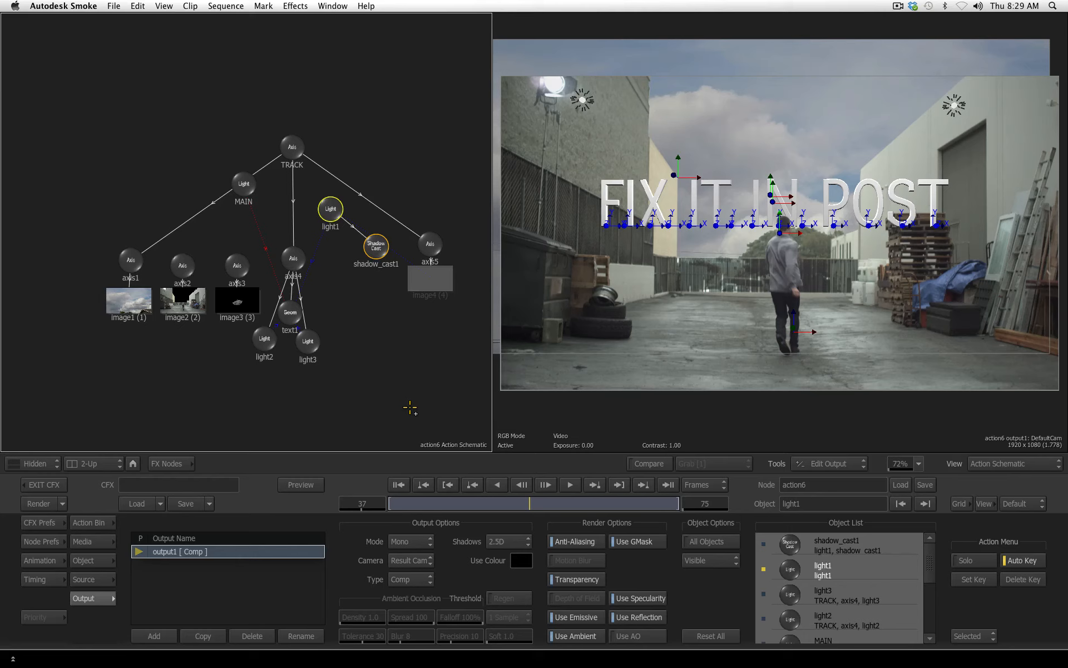
Step: Duplicate output1, include the white ground-plane image in the copy, and set the copy's output type to Shadow
click(203, 636)
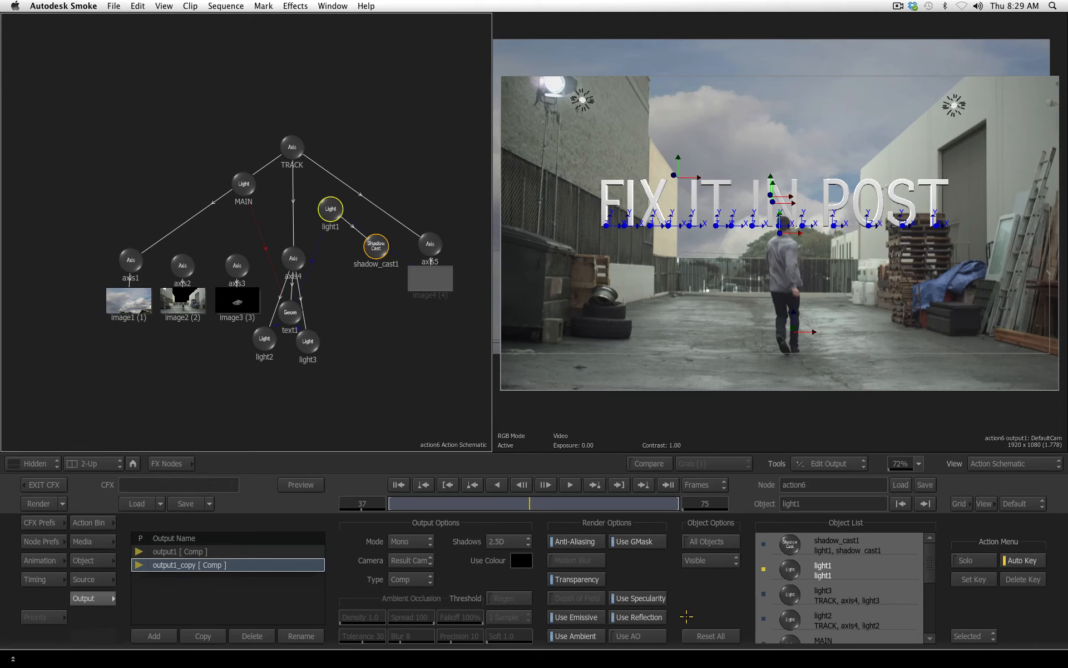
click(423, 277)
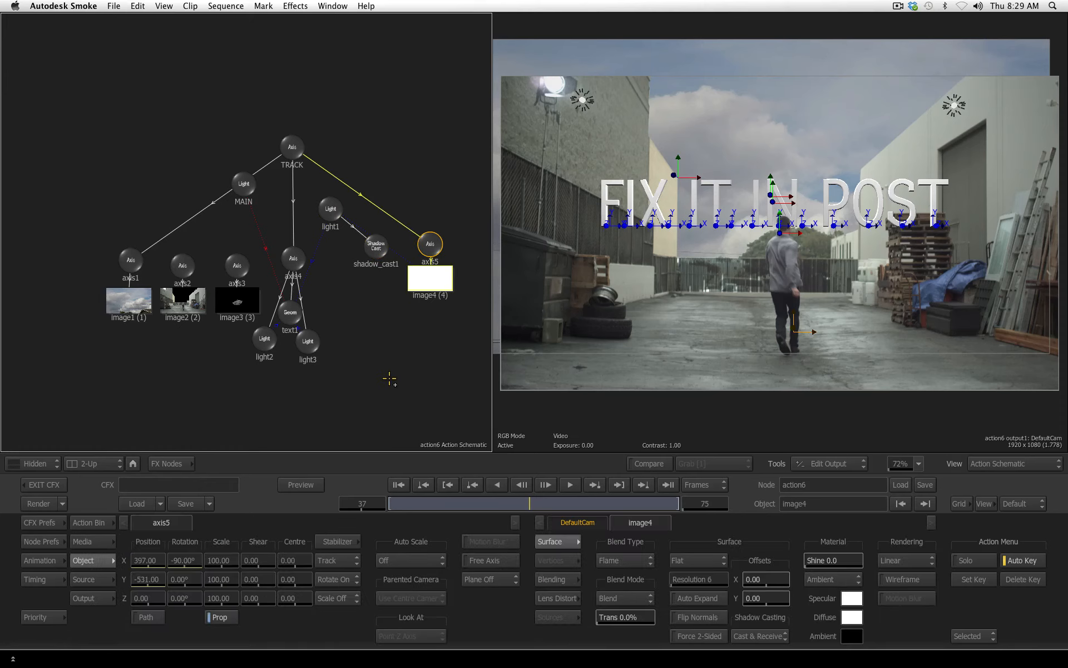
click(85, 598)
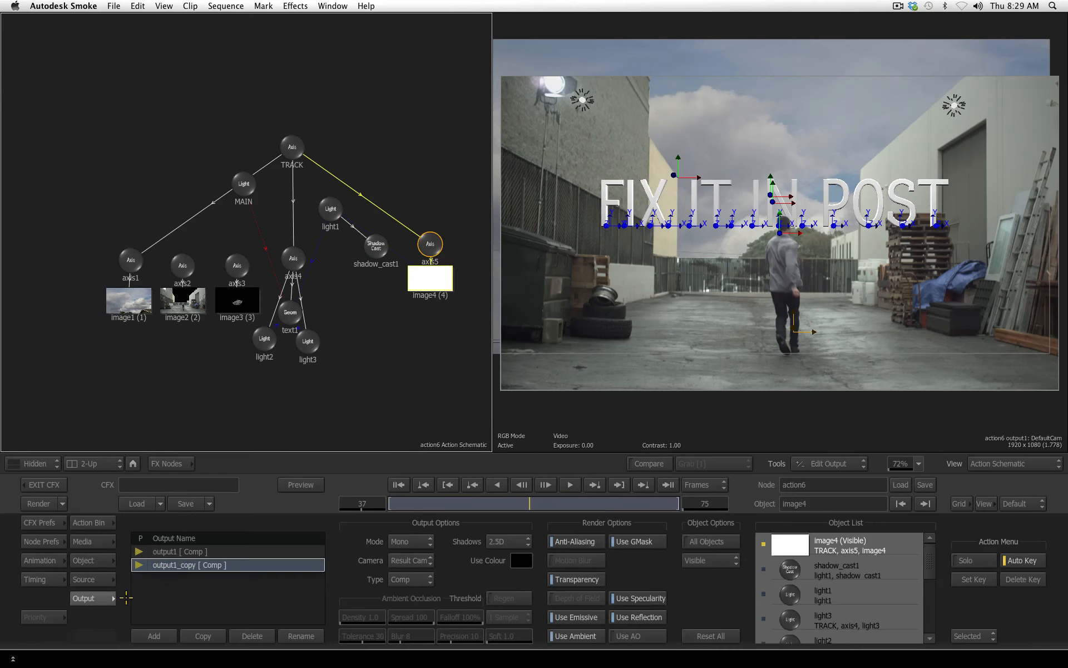
click(413, 580)
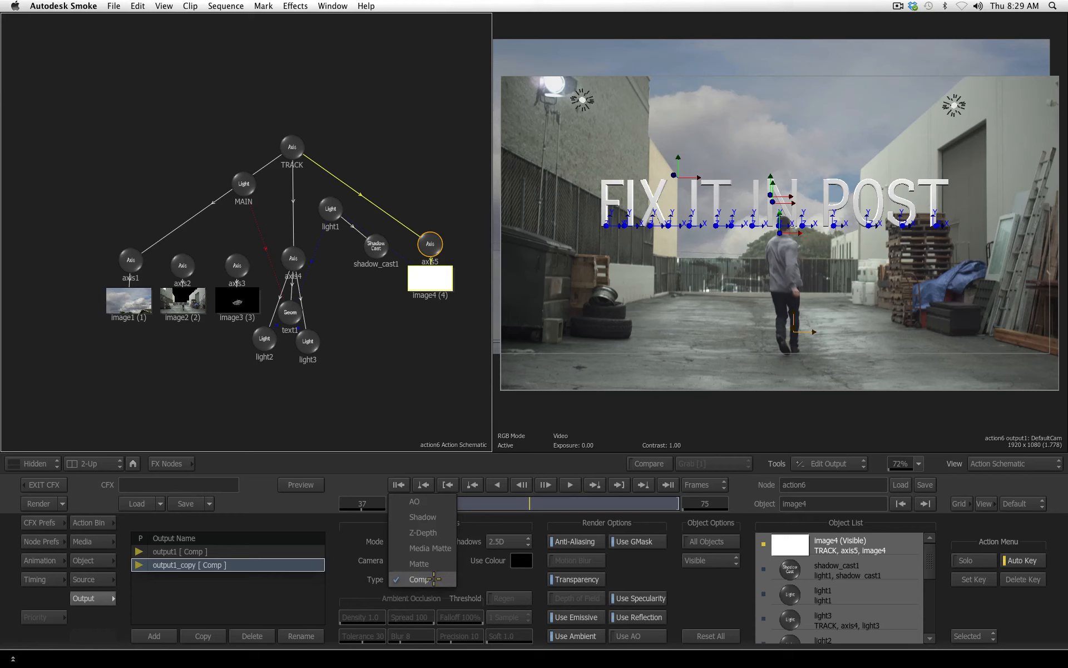
click(423, 517)
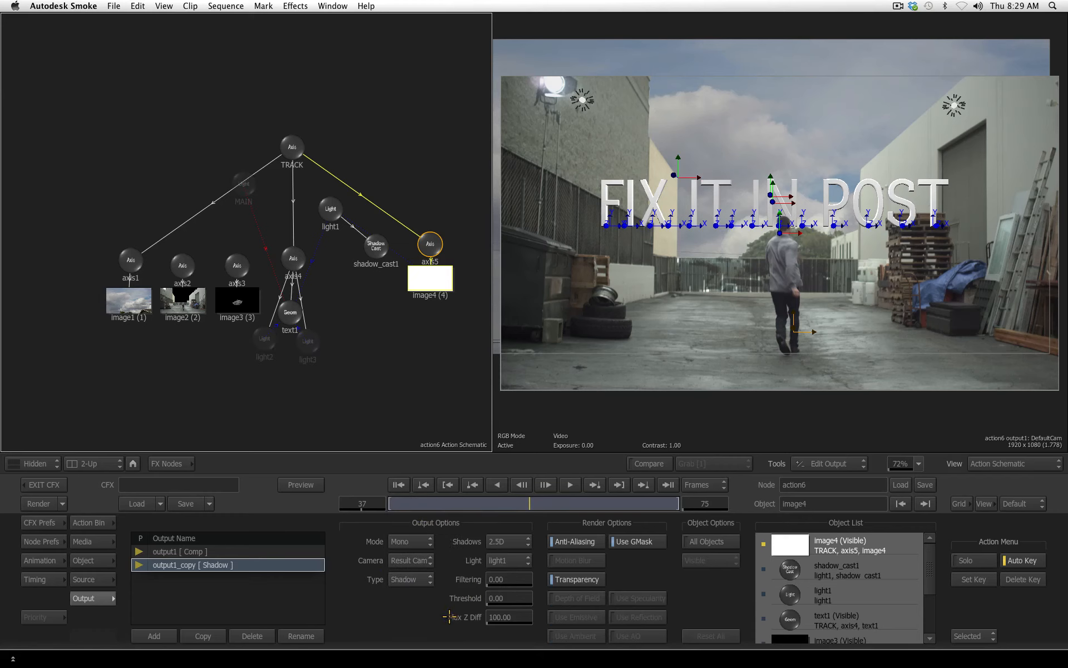
Step: Add a Logic Op node in the ConnectFX schematic and connect the Action node's comp and shadow outputs to its inputs
key(Escape)
key(Escape)
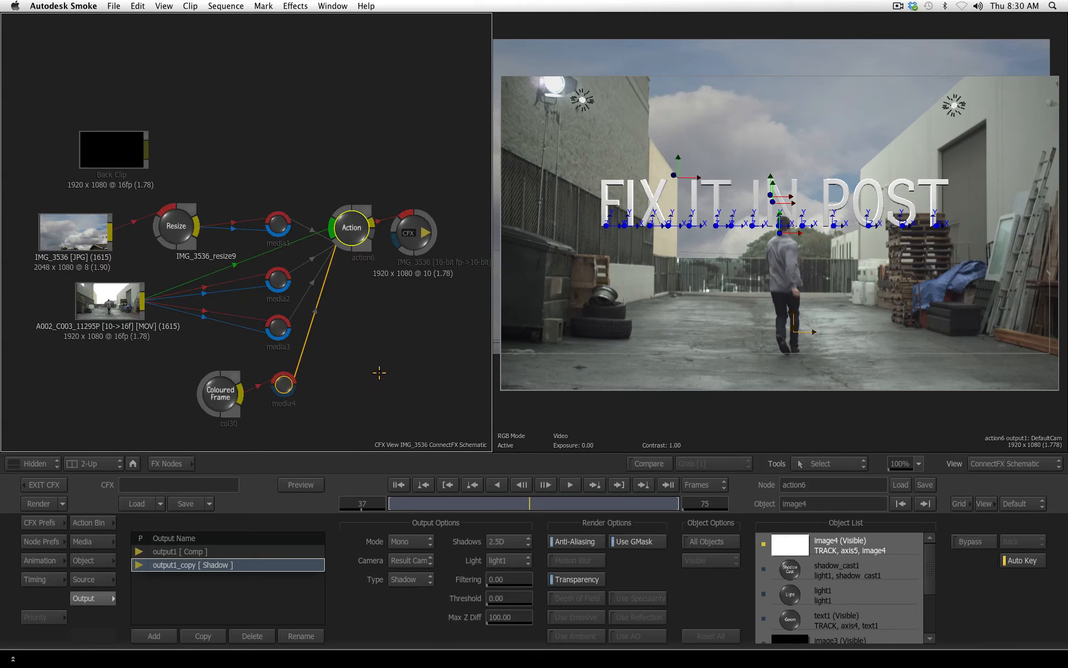
drag(353, 232, 342, 229)
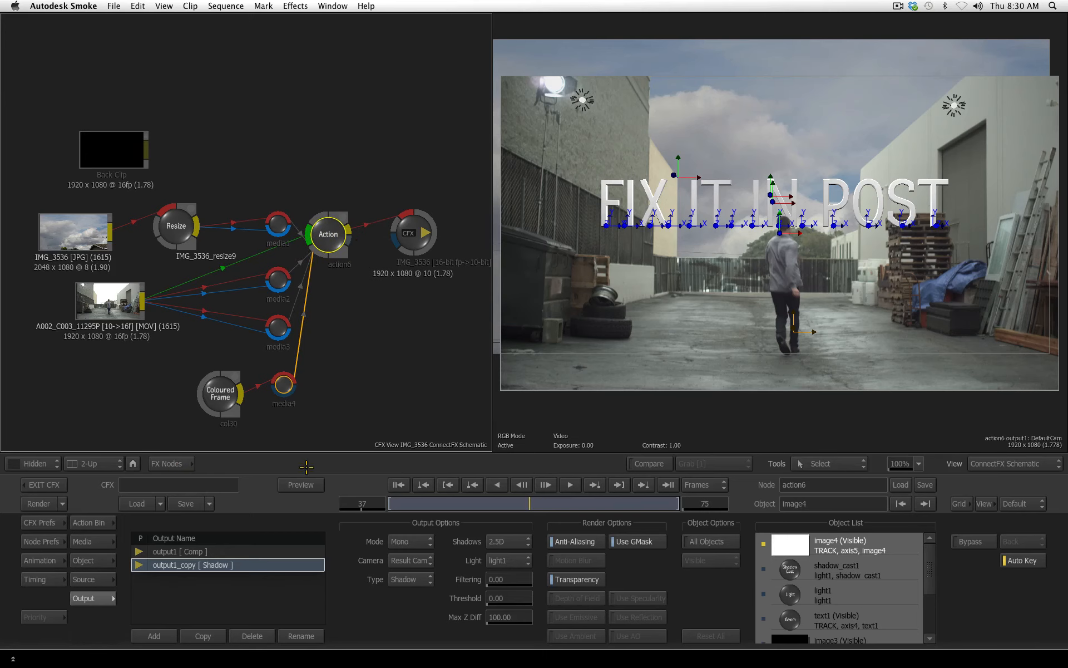
click(168, 463)
scroll(596, 580, right, 5)
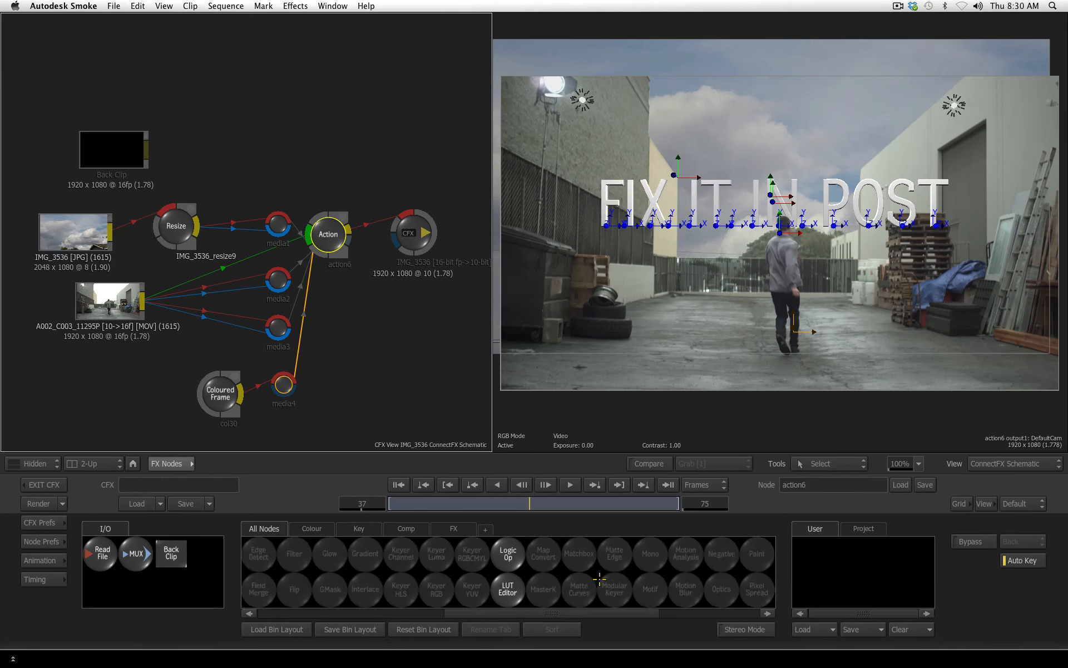
drag(508, 553, 380, 294)
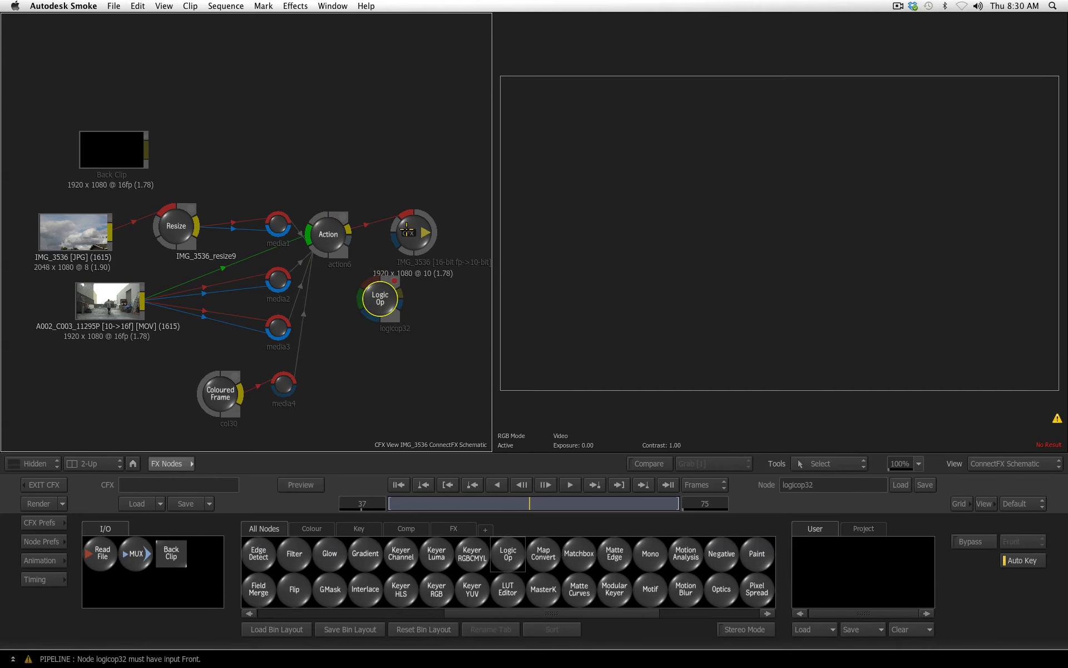
drag(406, 229, 473, 227)
drag(384, 293, 393, 255)
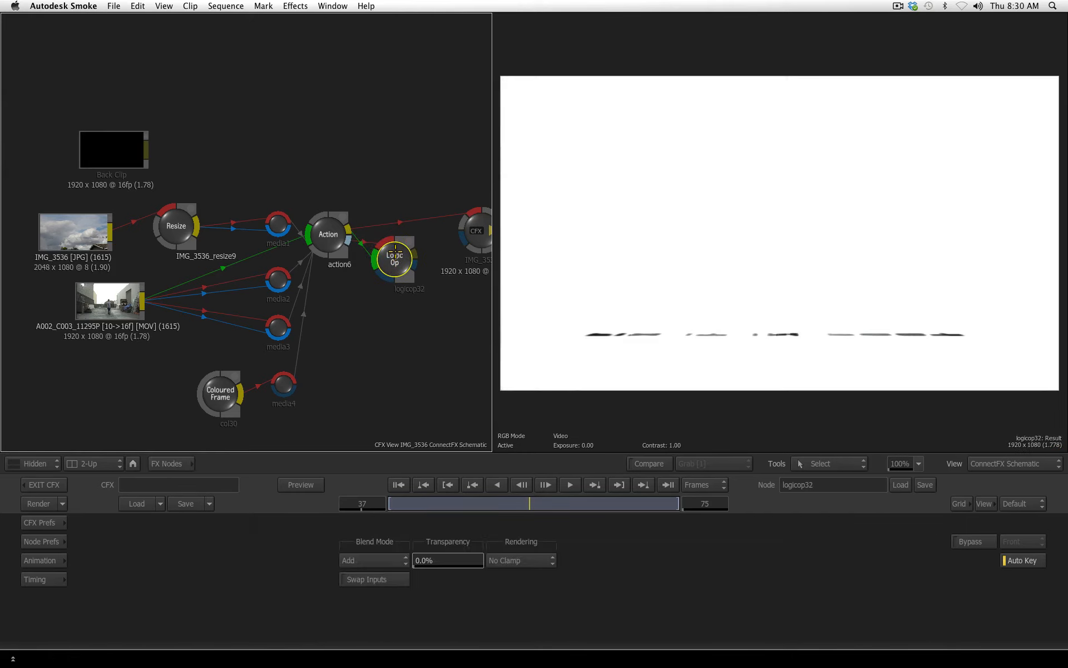
Step: Set the Logic Op to Multiply with 78.0% transparency and insert it between the Action node and the CFX output node
click(372, 561)
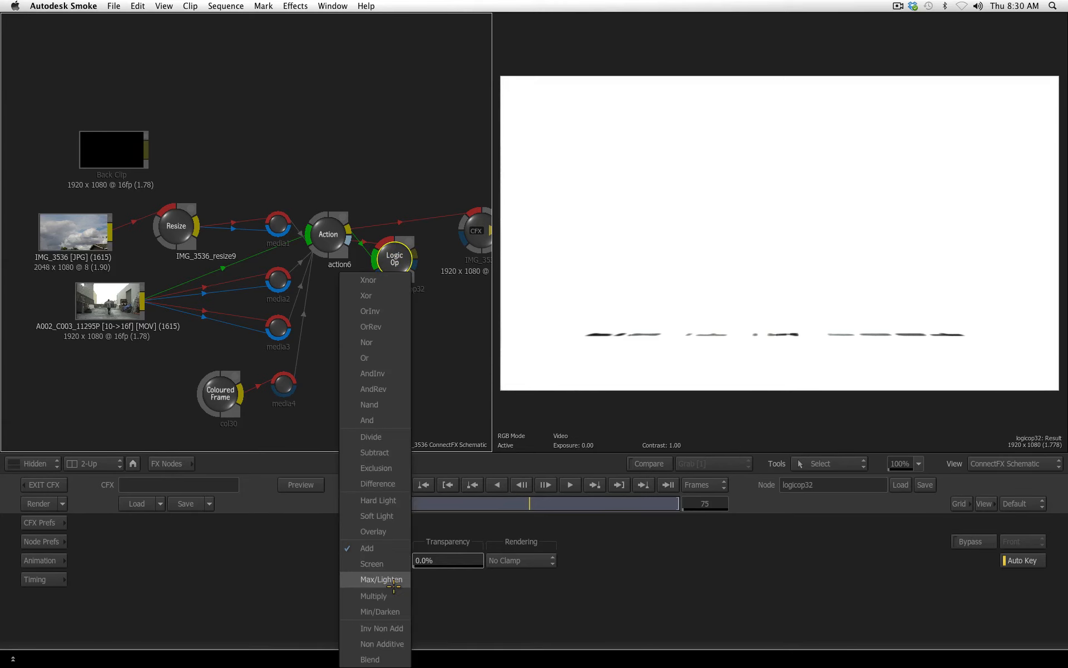
click(373, 593)
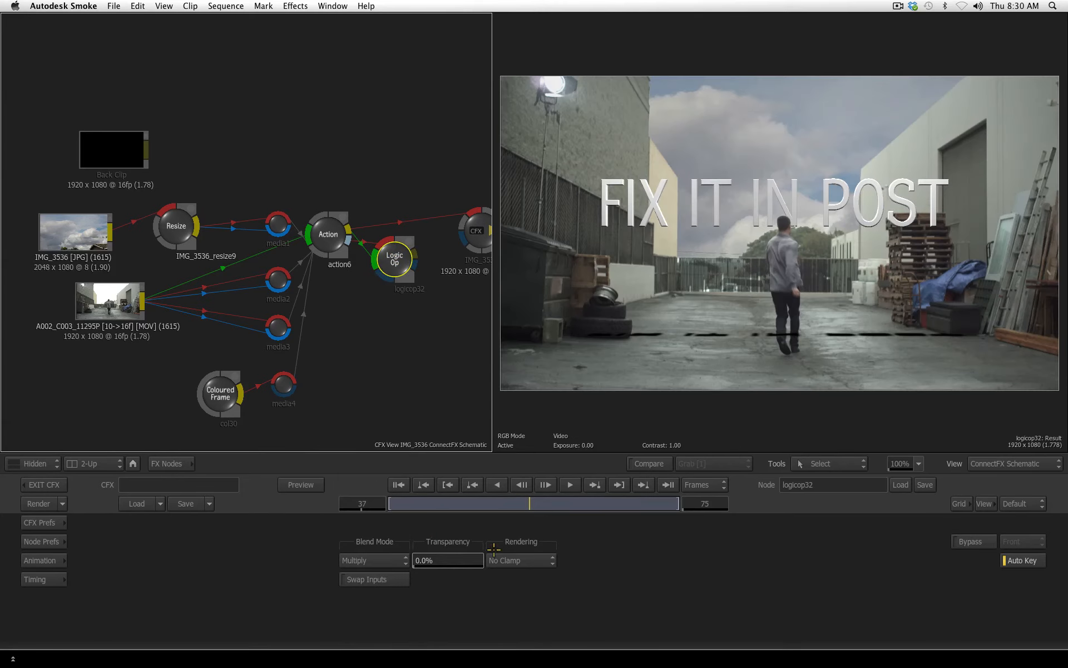
drag(448, 560, 493, 559)
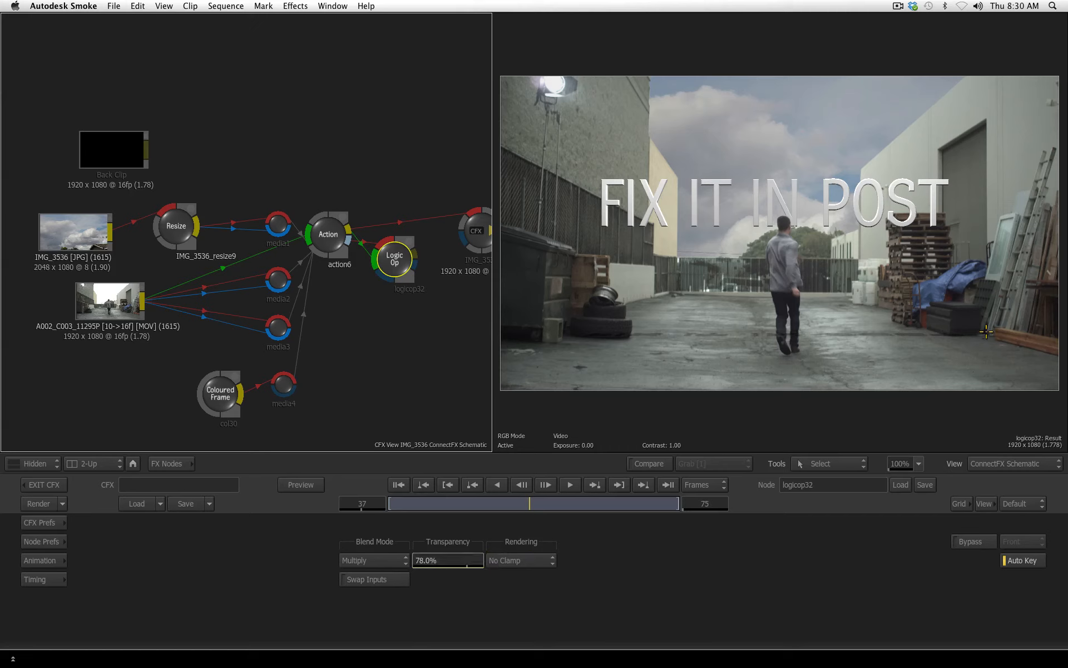
drag(415, 252, 468, 207)
drag(395, 256, 419, 224)
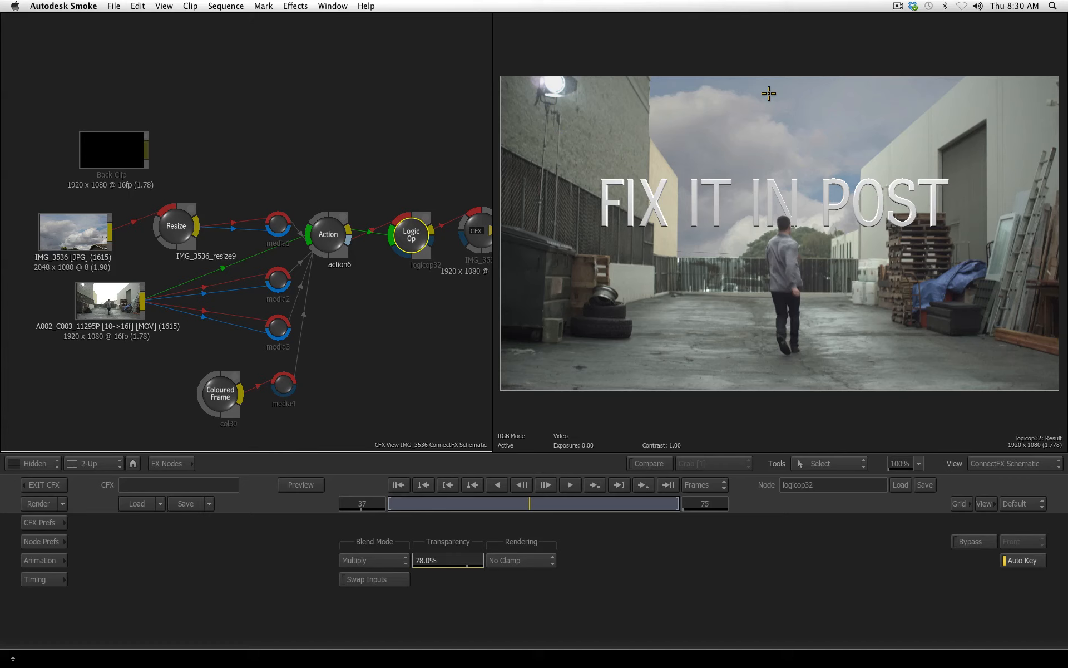
Step: Add a Paint node, feed the alley clip into its front input and open its paint controls
click(171, 463)
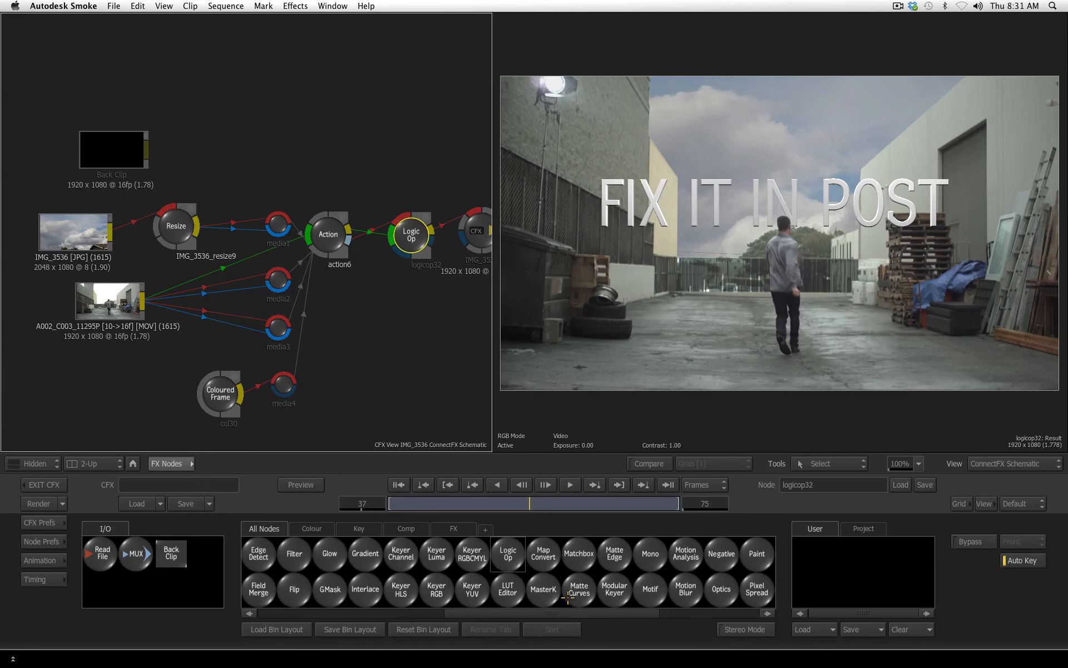
scroll(567, 598, right, 5)
drag(500, 555, 142, 377)
drag(111, 301, 60, 315)
mouse_move(143, 370)
mouse_down()
mouse_move(138, 341)
mouse_move(151, 366)
mouse_up()
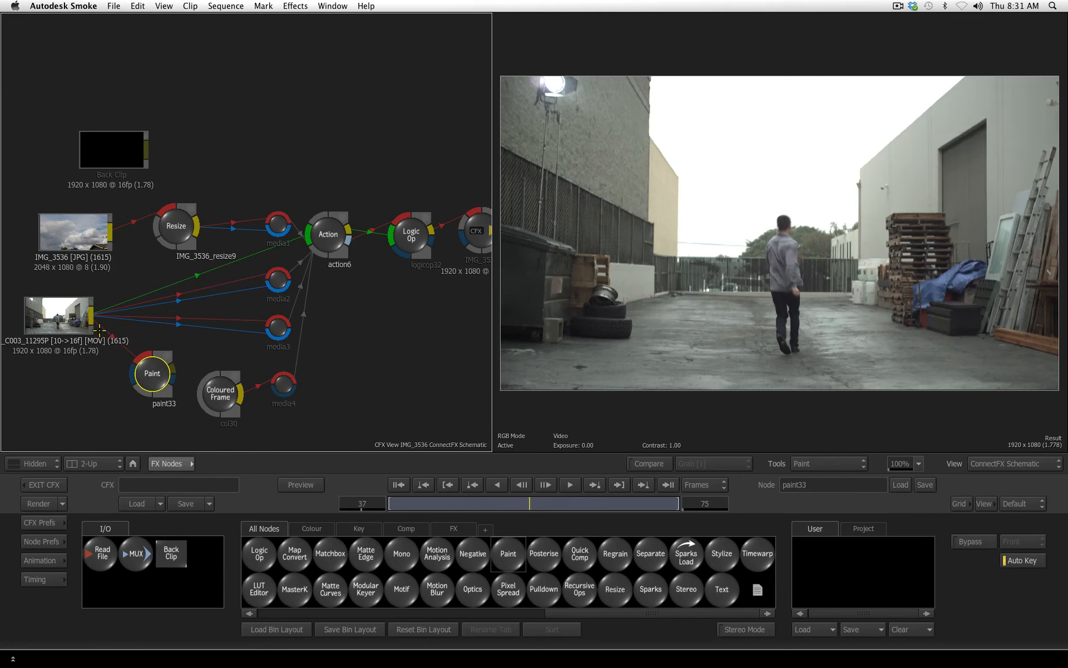
double_click(153, 381)
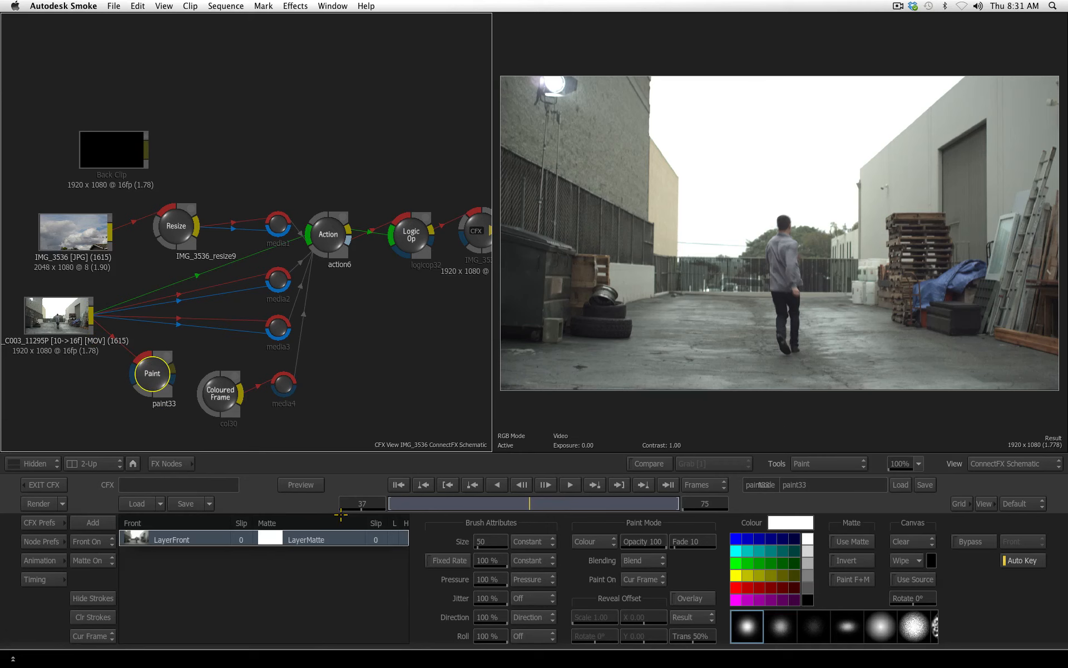
Step: Try an olive freehand stroke across the alley frame with the second brush preset and clear the canvas
click(771, 575)
click(780, 626)
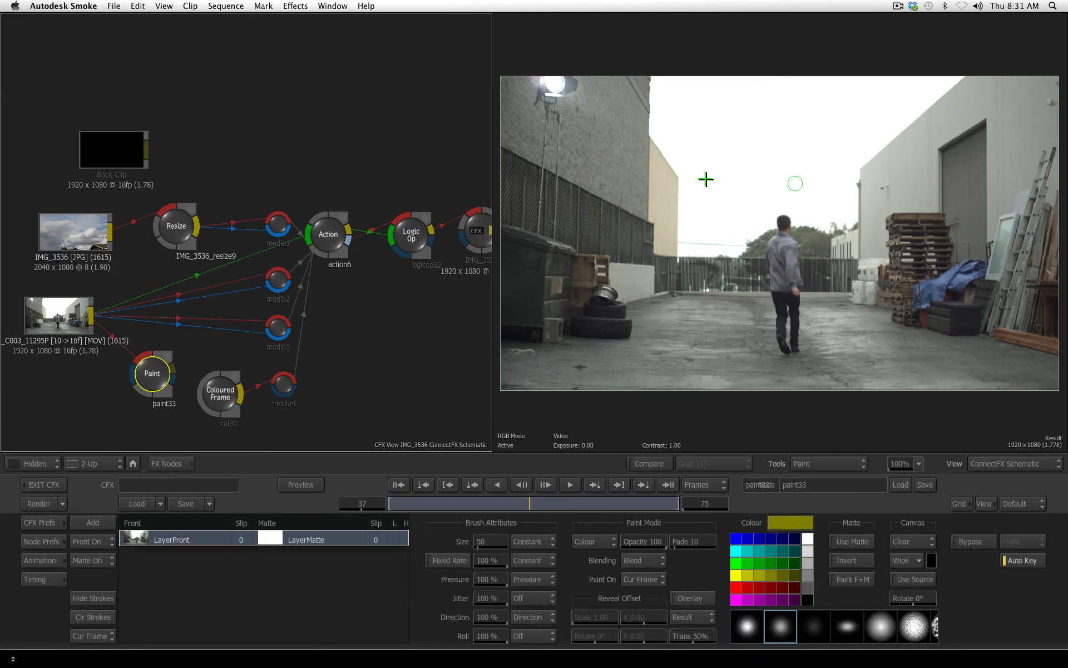
mouse_move(733, 247)
mouse_down()
mouse_move(881, 218)
mouse_move(716, 355)
mouse_move(577, 239)
mouse_move(874, 67)
mouse_up()
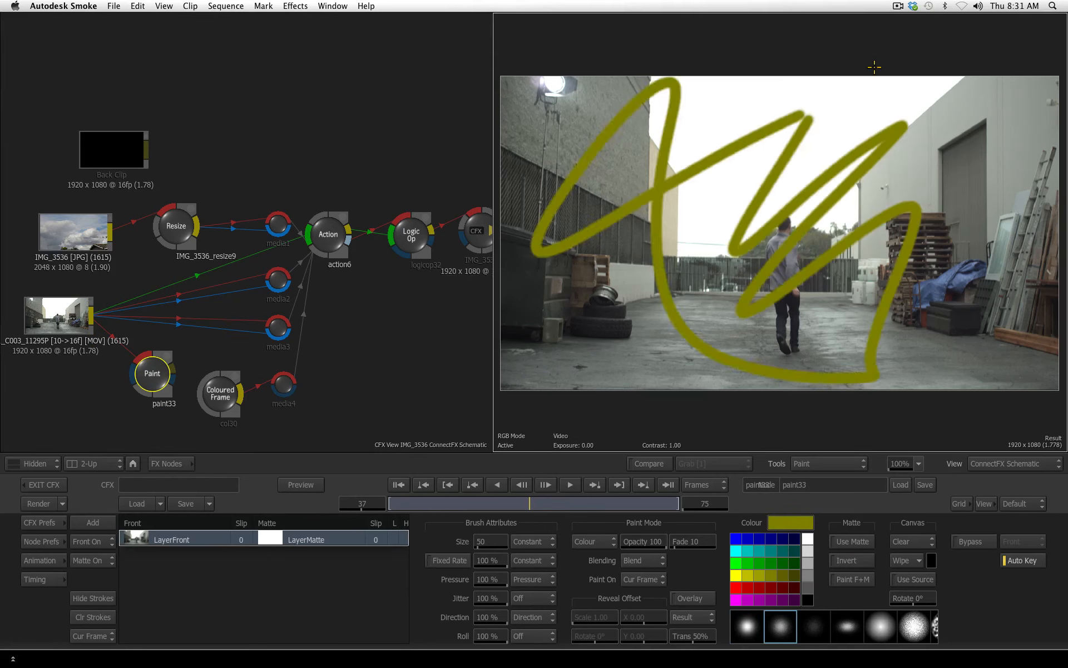
click(911, 542)
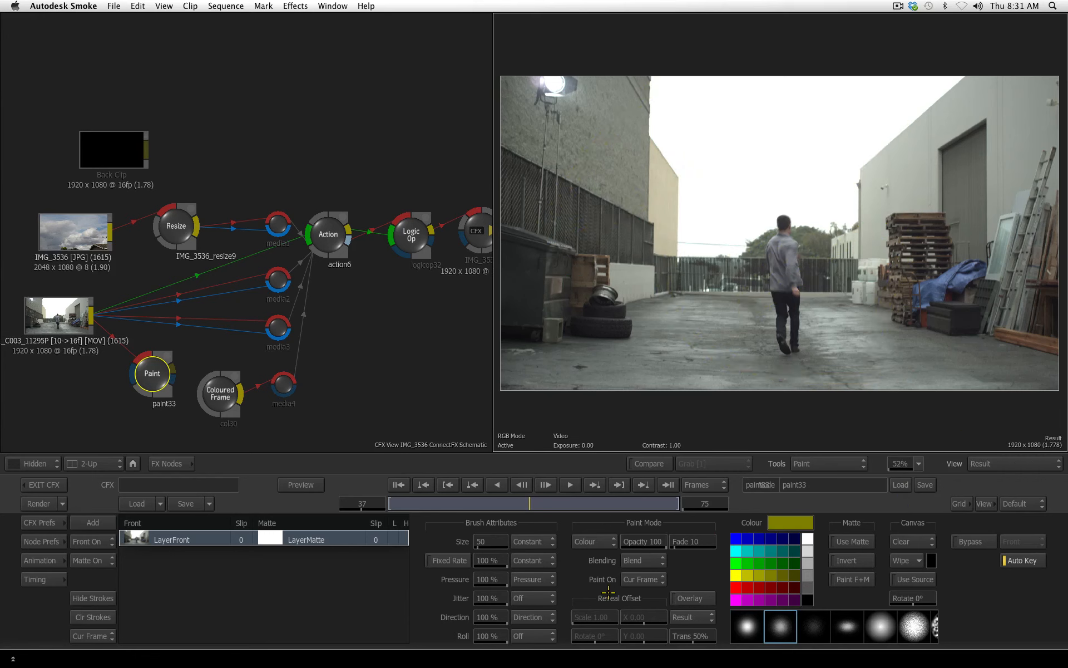
Step: Set Paint On to Sequence and the paint mode to RecurClone
click(643, 579)
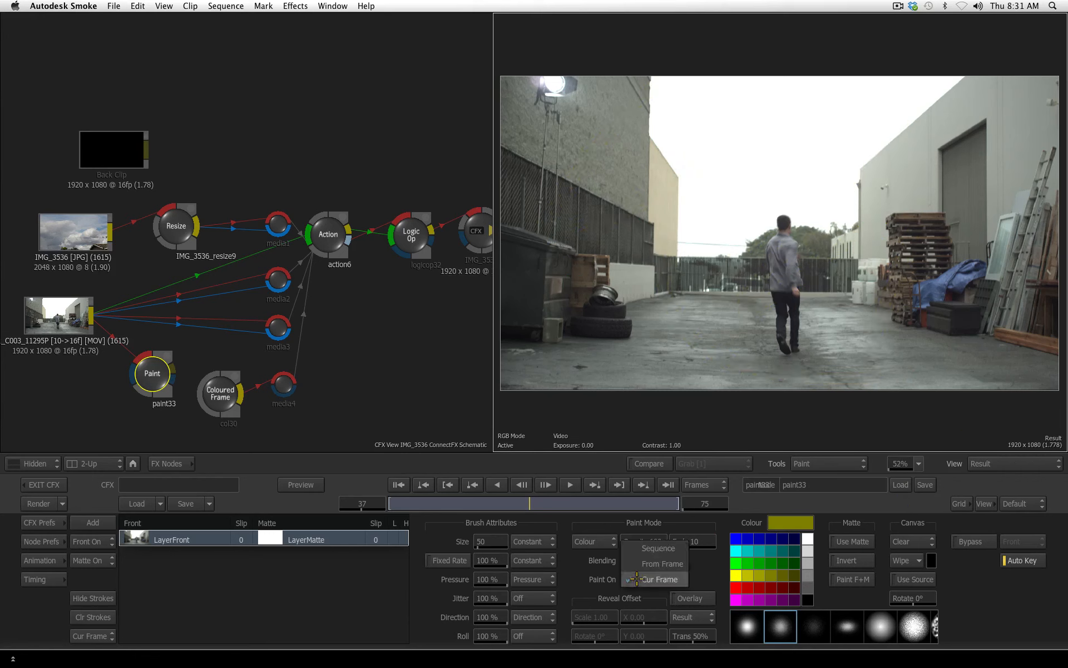
click(646, 551)
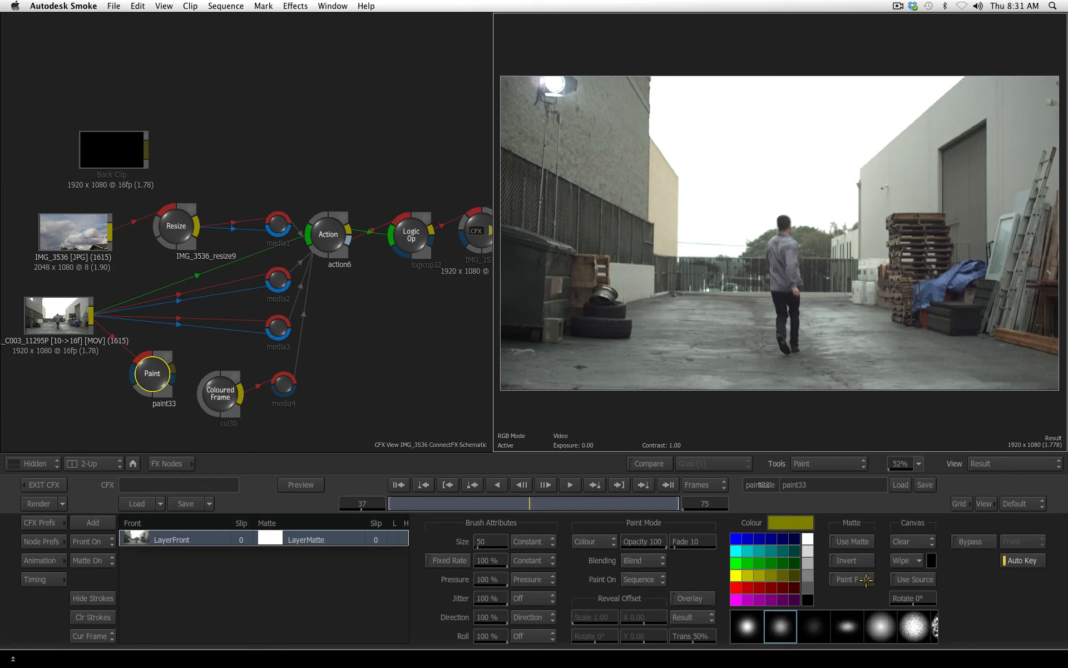
click(591, 543)
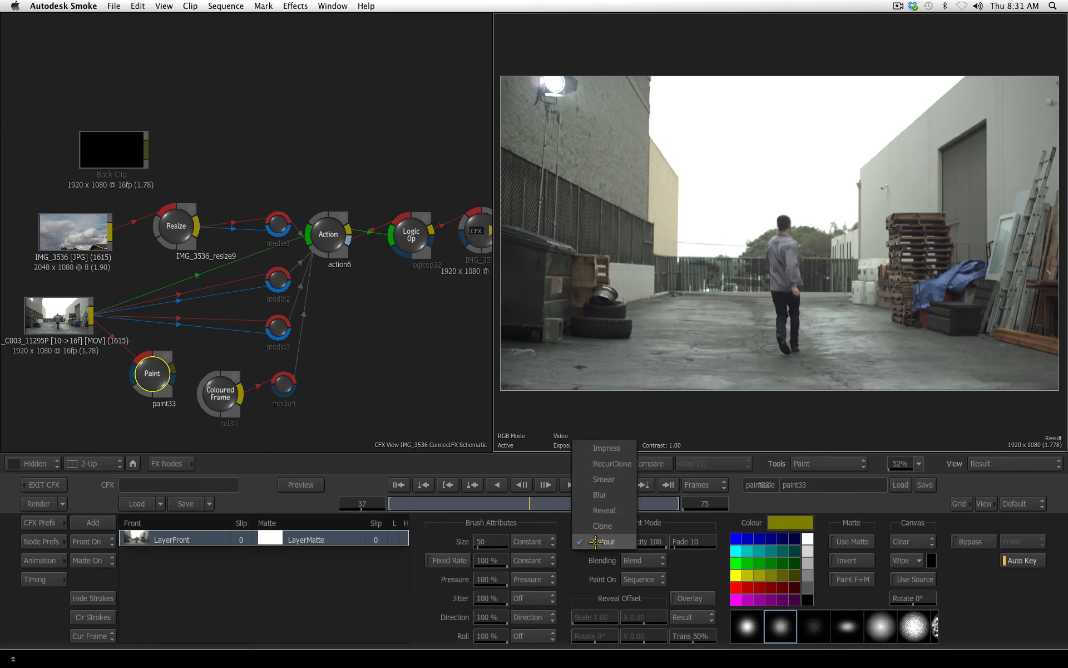
click(617, 463)
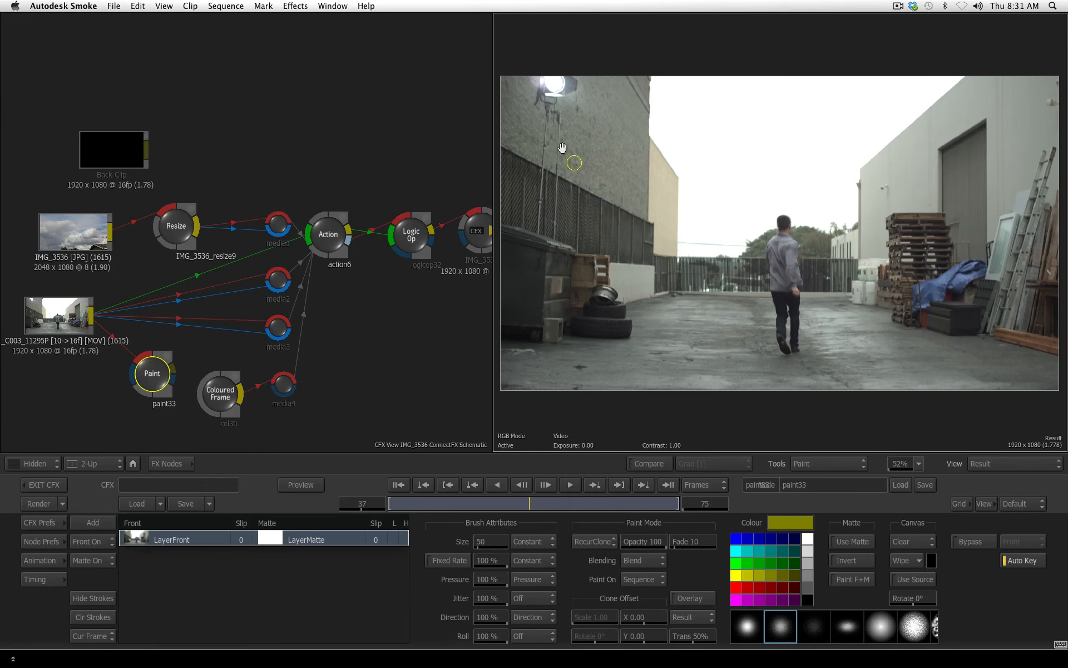
Step: Enlarge the brush to size 84 for the lamp area and choose the first brush preset
drag(572, 146, 676, 225)
drag(643, 275, 753, 162)
drag(631, 223, 805, 250)
drag(855, 175, 890, 218)
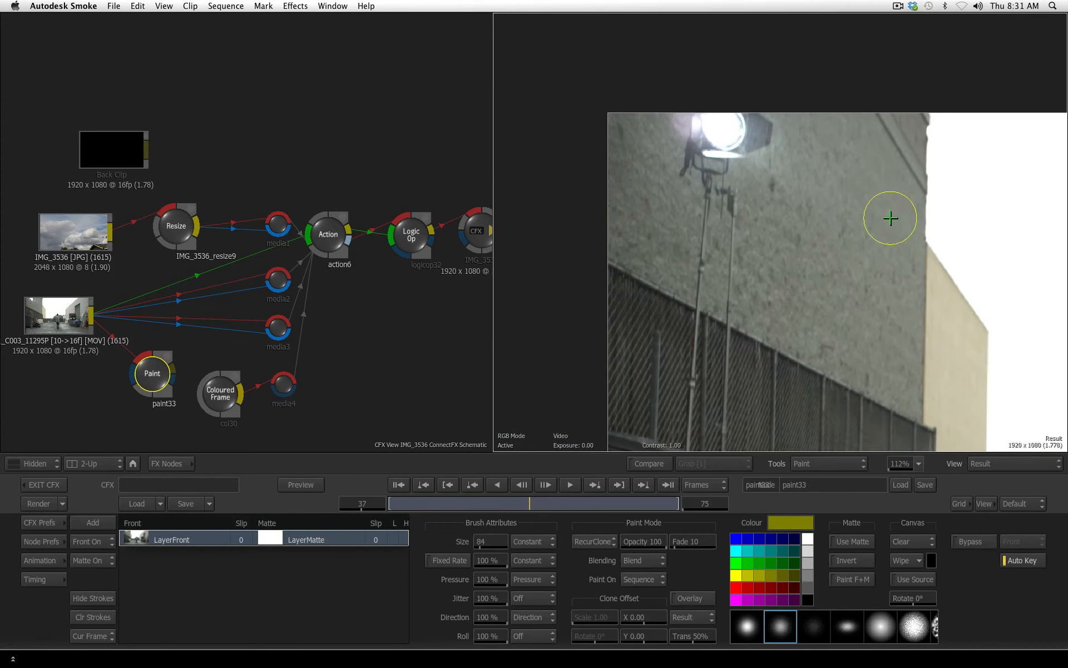
click(748, 628)
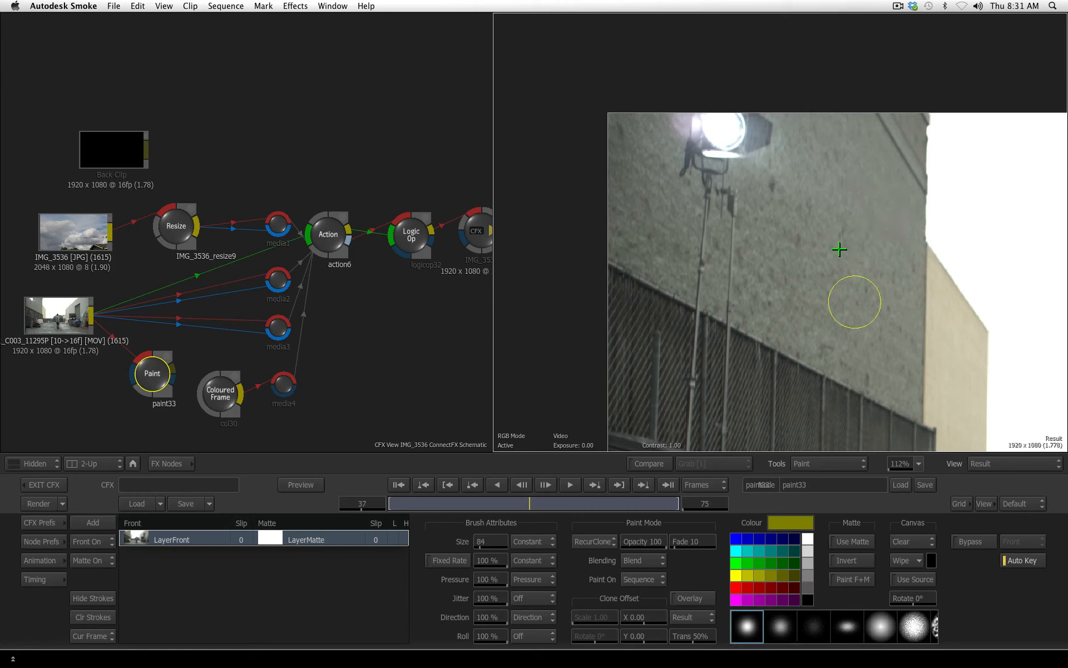
Step: Clone clean wall texture over the lamp and the part of its stand above the fence
ctrl+click(860, 197)
mouse_move(864, 199)
mouse_down()
mouse_move(809, 161)
mouse_move(788, 131)
mouse_move(769, 157)
mouse_move(766, 118)
mouse_move(723, 130)
mouse_move(766, 175)
mouse_move(724, 166)
mouse_move(746, 256)
mouse_up()
mouse_move(750, 187)
mouse_down()
mouse_move(719, 175)
mouse_move(726, 201)
mouse_up()
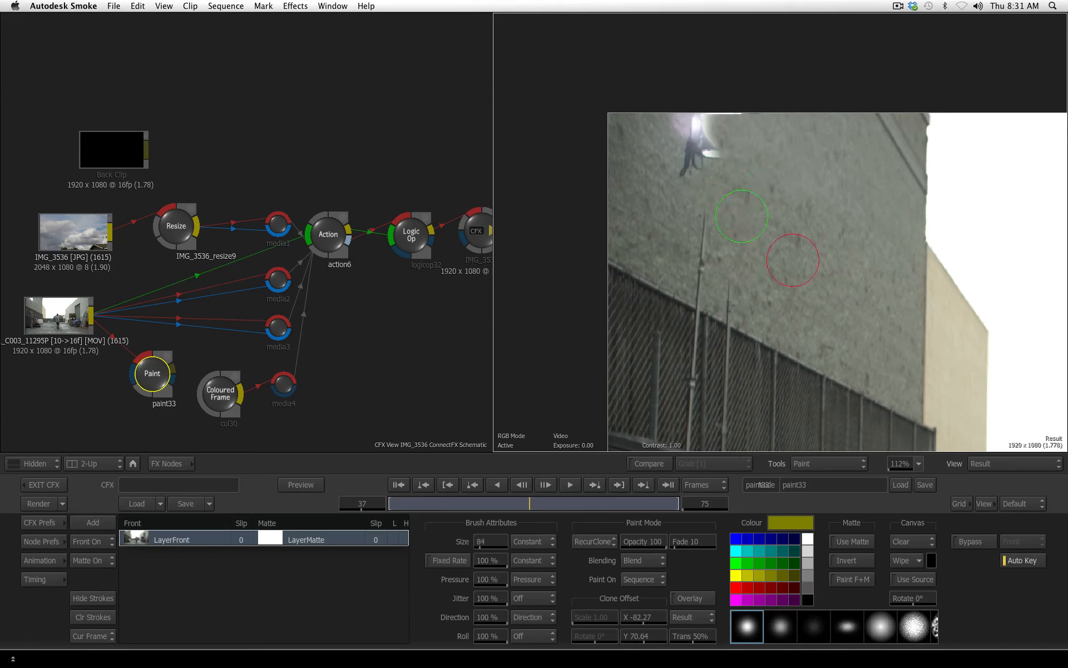
mouse_move(826, 178)
mouse_down()
mouse_move(745, 167)
mouse_move(743, 154)
mouse_move(726, 231)
mouse_move(694, 248)
mouse_move(724, 222)
mouse_move(716, 269)
mouse_move(745, 298)
mouse_move(712, 287)
mouse_up()
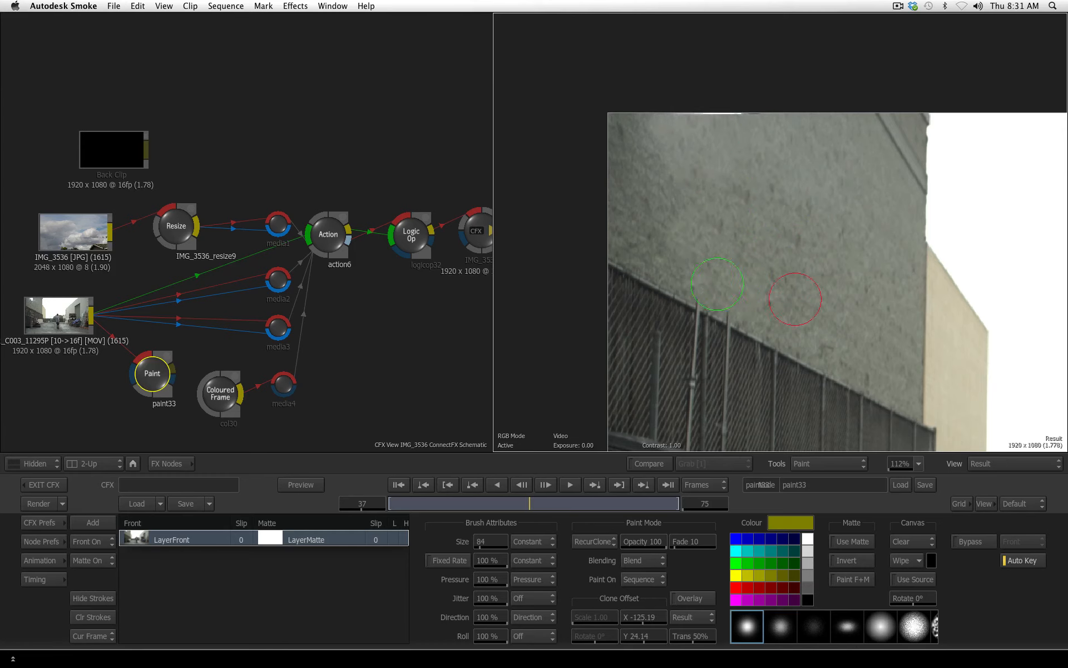
click(919, 463)
click(913, 471)
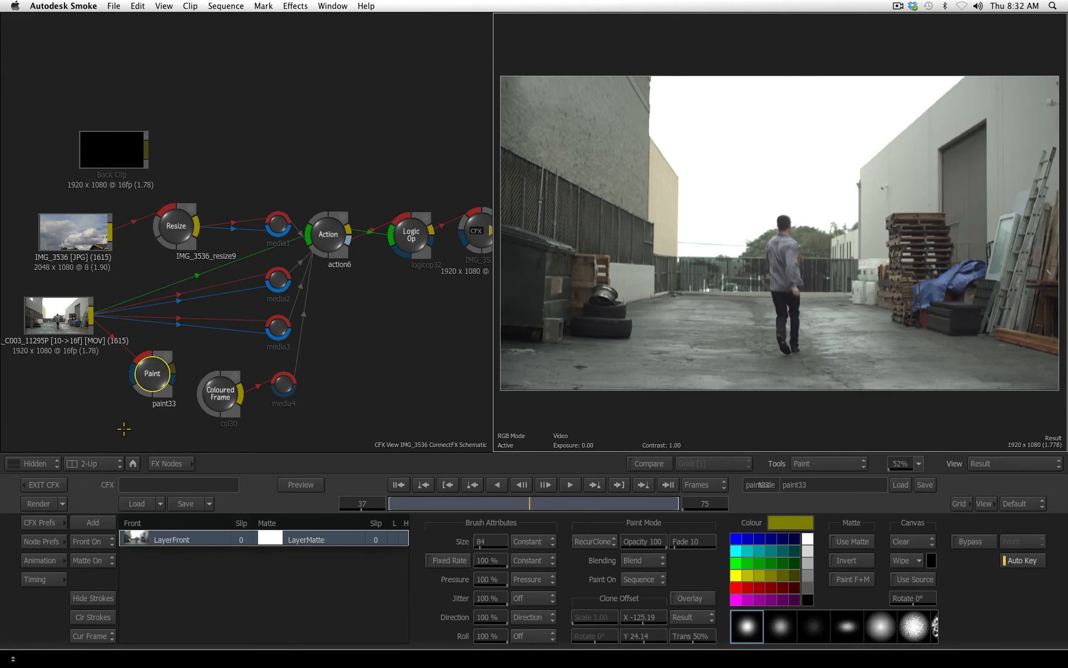
Step: Feed the Paint node's result into the front inputs of media2 and media3, check the Logic Op composite, and exit ConnectFX
mouse_move(173, 369)
mouse_down()
mouse_move(222, 326)
mouse_move(273, 320)
mouse_up()
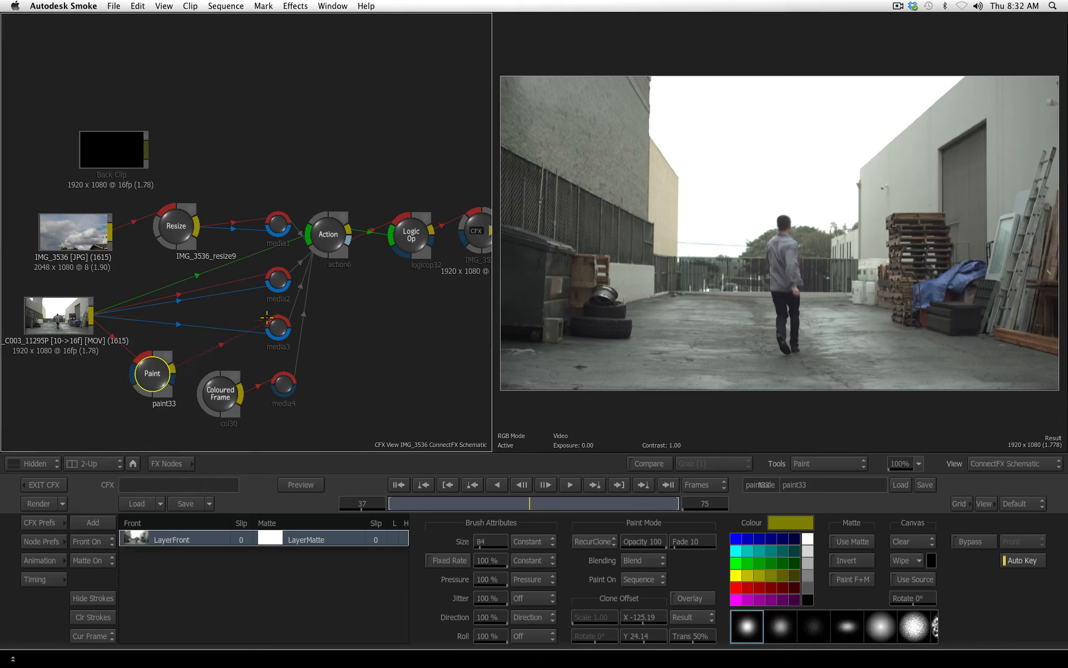
mouse_move(174, 367)
mouse_down()
mouse_move(256, 263)
mouse_move(276, 283)
mouse_up()
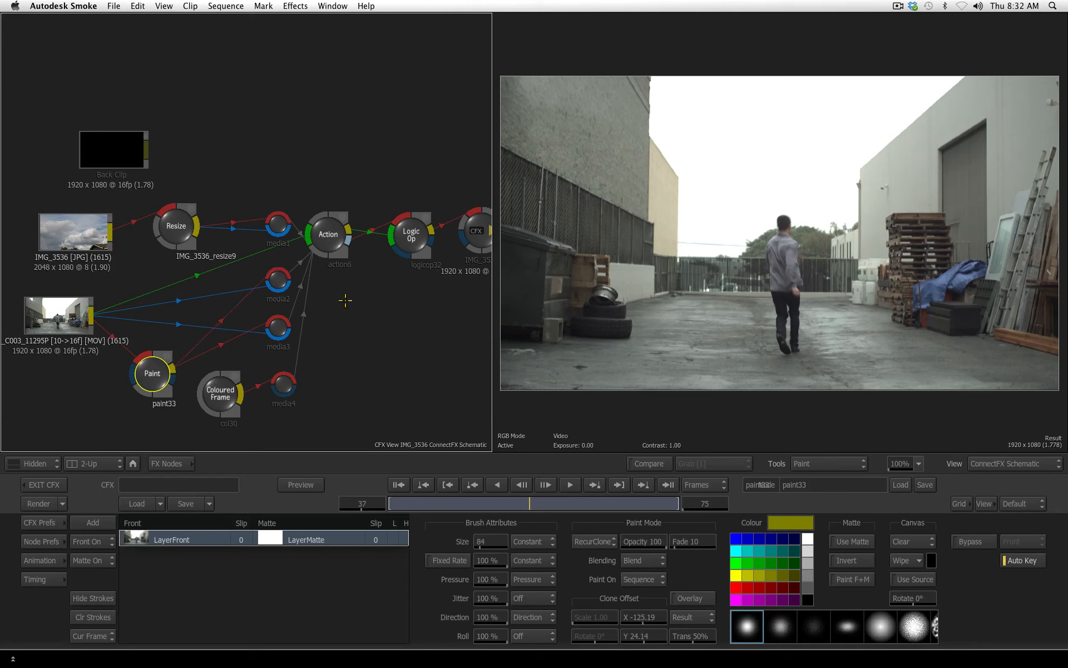
click(411, 233)
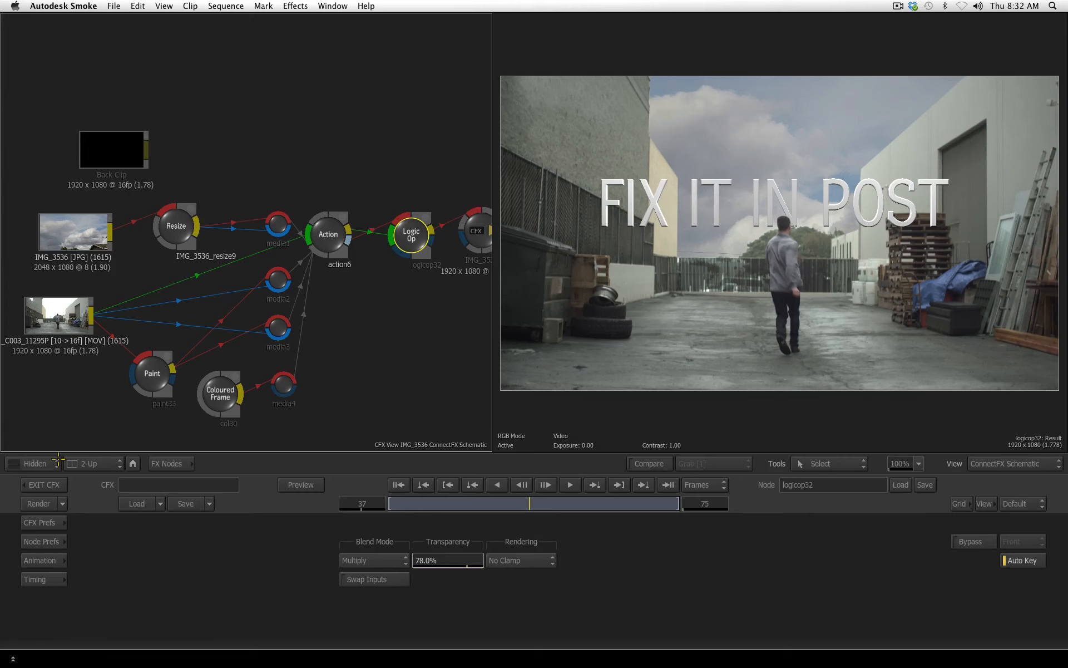
click(44, 487)
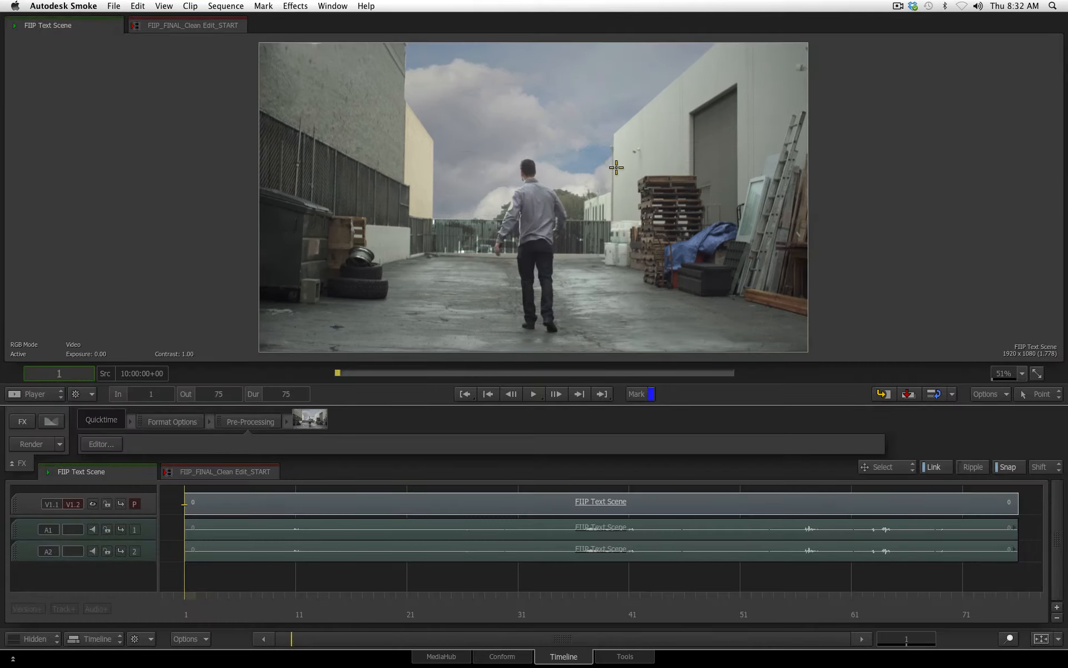
Step: Show the media library and play back the rendered FIIP Text Scene clip, returning to its start
key(alt+grave)
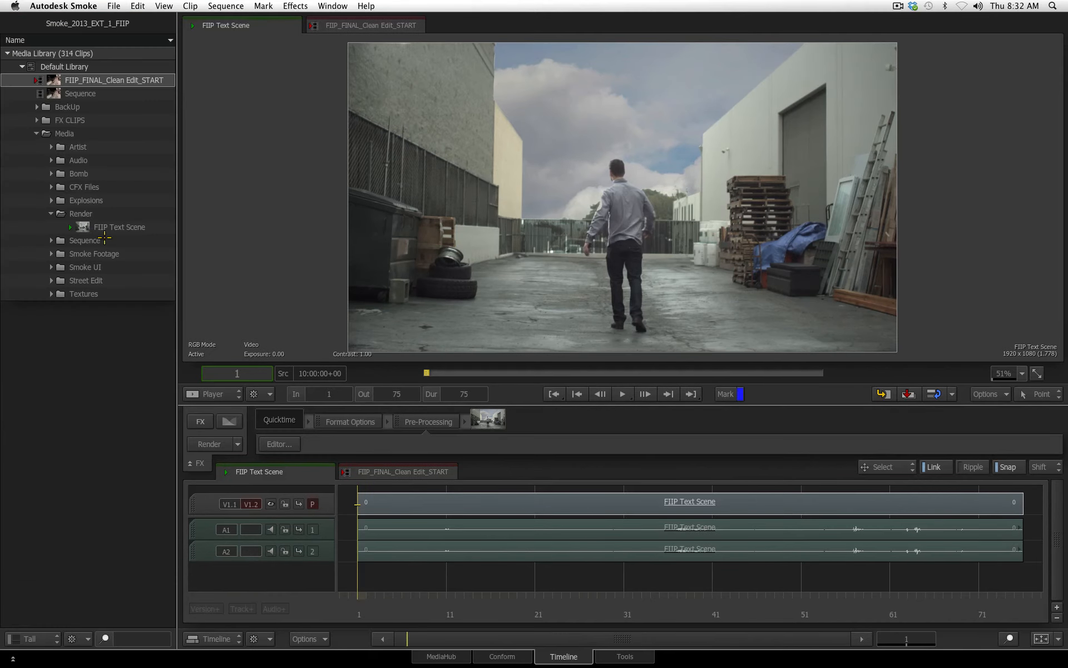
click(123, 243)
click(119, 227)
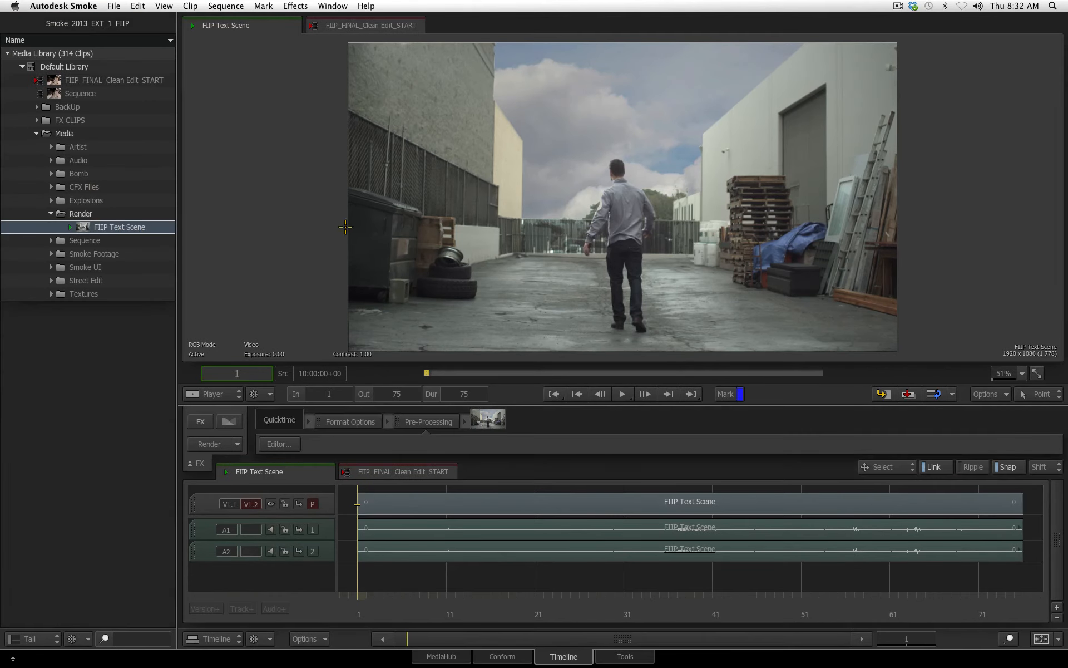
key(space)
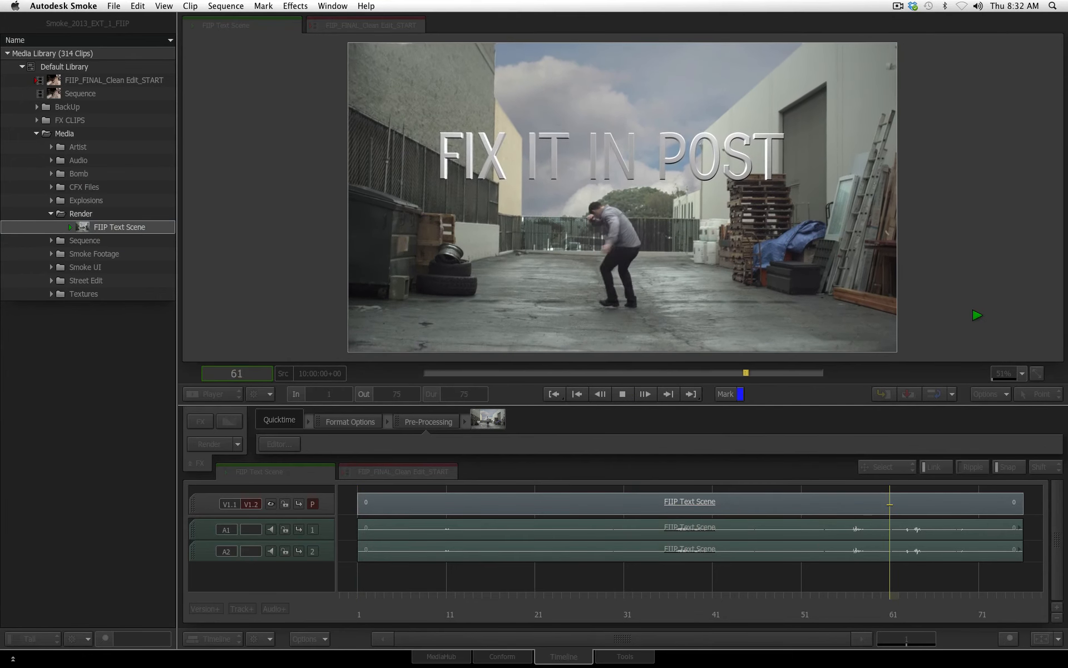
key(space)
mouse_move(768, 374)
mouse_down()
mouse_move(607, 391)
mouse_move(479, 384)
mouse_move(728, 374)
mouse_move(426, 374)
mouse_up()
Step: Switch to the FIIP_FINAL_Clean Edit_START sequence and move the focus to track V1.1 around the IMG_3536 segment
click(424, 472)
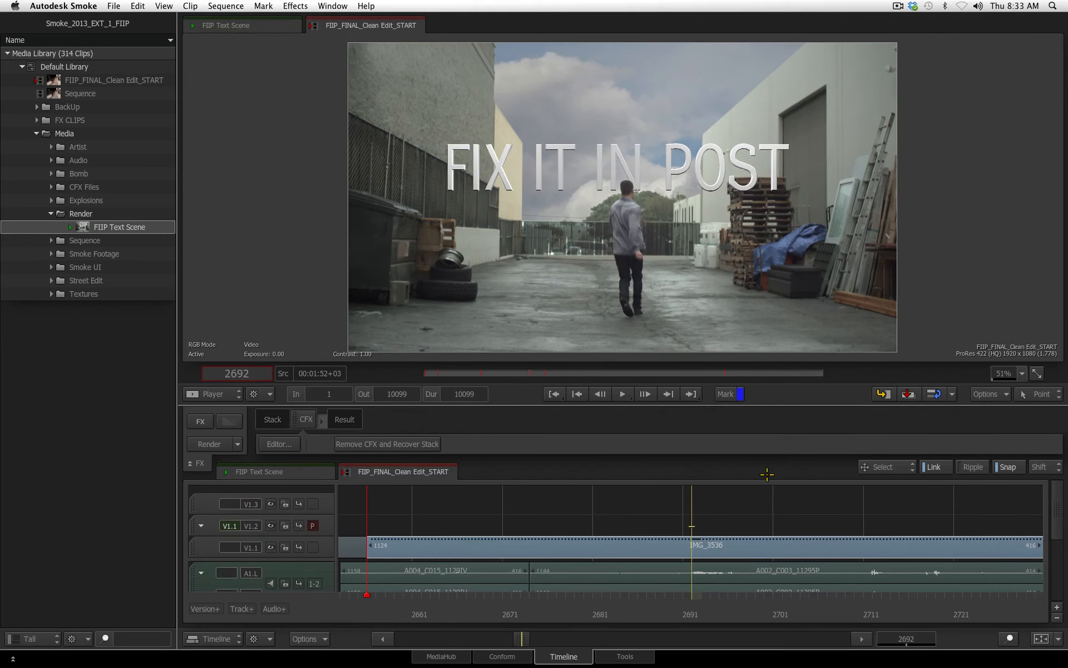
key(Down)
drag(514, 635, 508, 664)
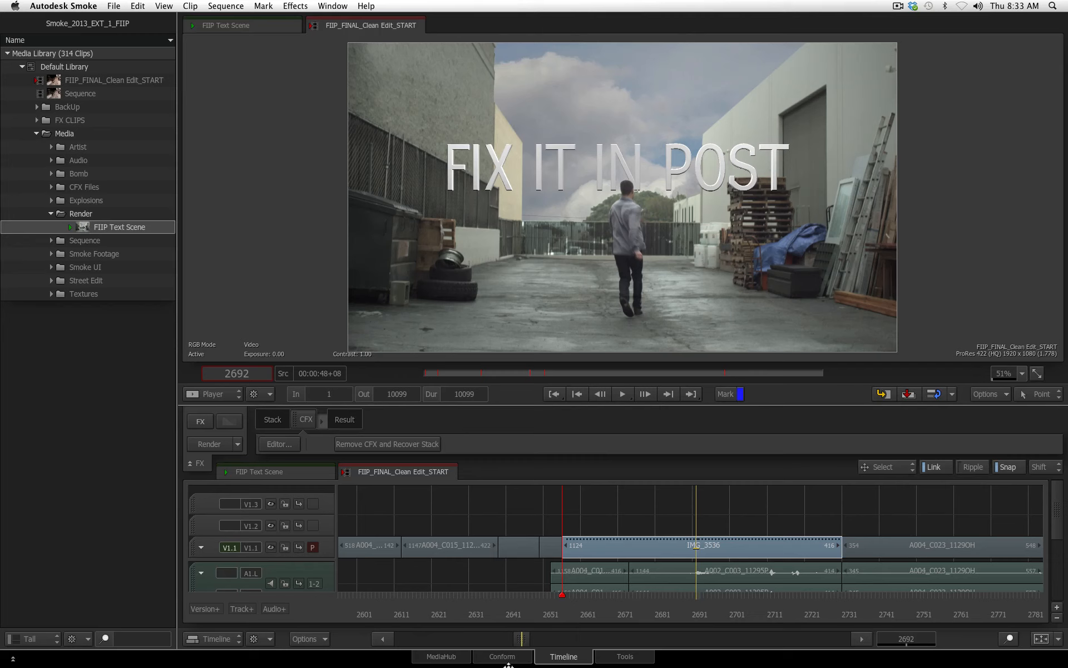